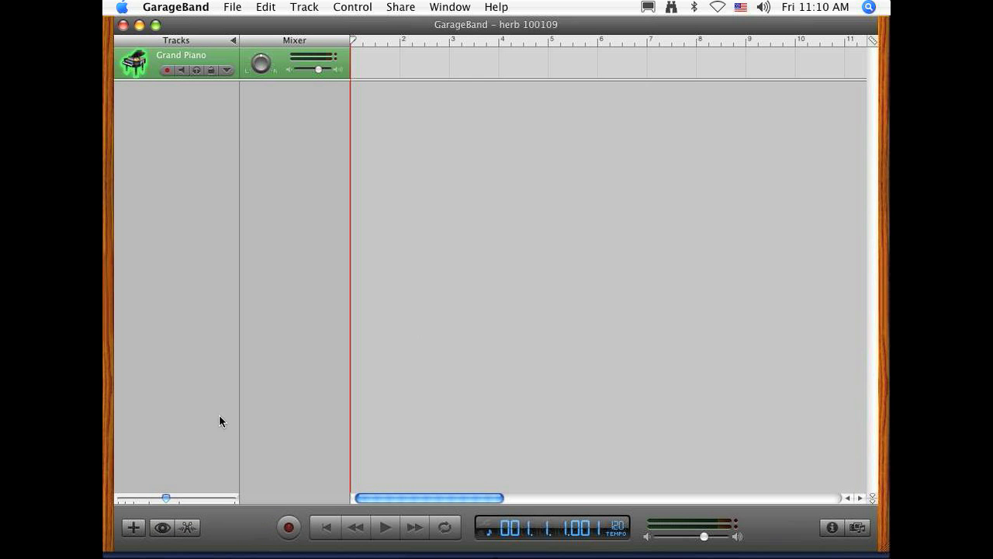
Step: Show the loop browser and hide it again
click(162, 528)
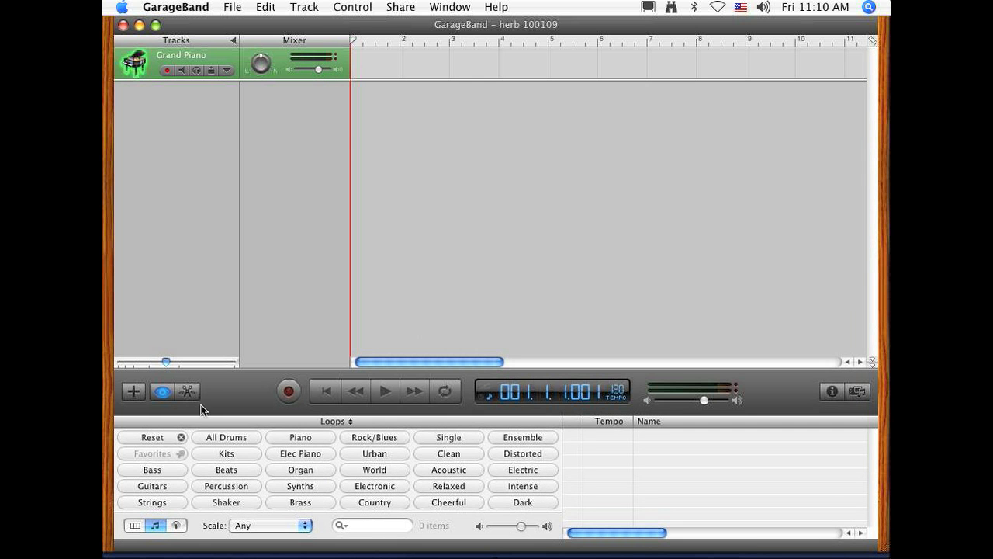
click(163, 391)
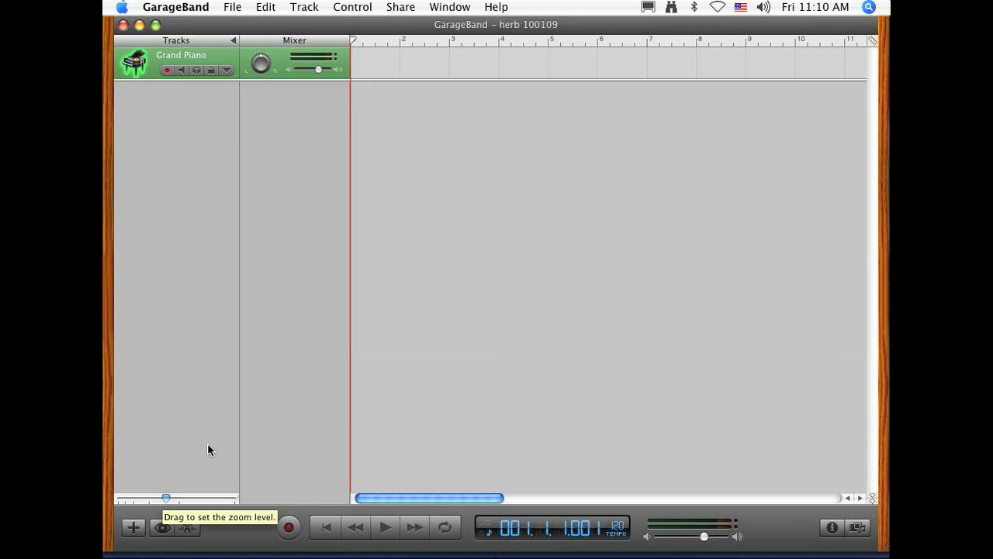
Step: Open the Grand Piano track's info and try the Luscious Current keyboard and Floating Embers synth pad on it
double_click(152, 66)
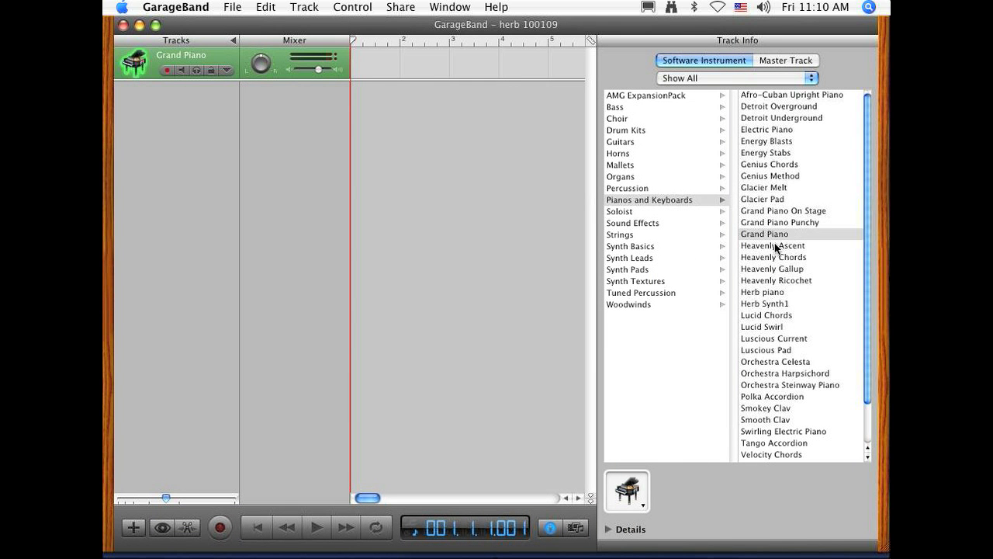
click(807, 339)
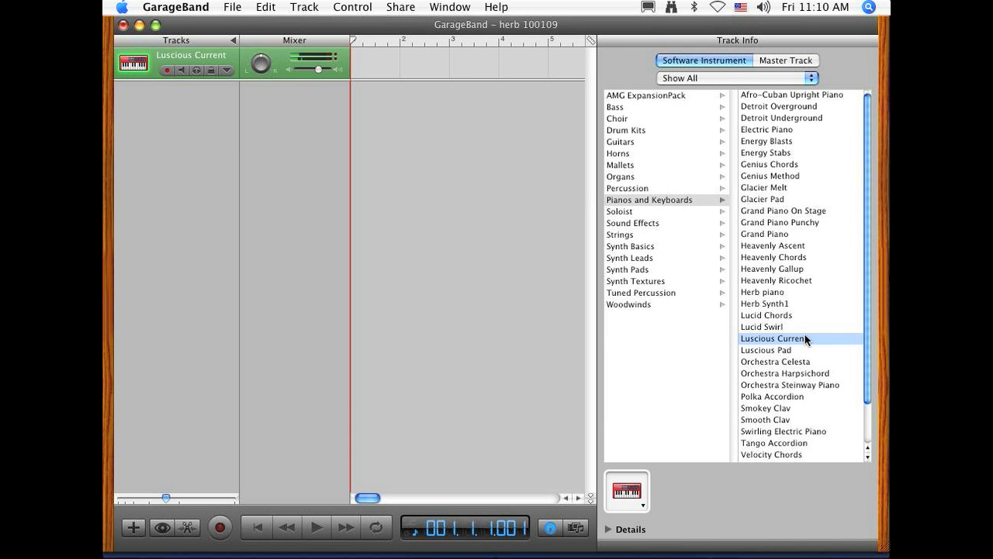
click(694, 269)
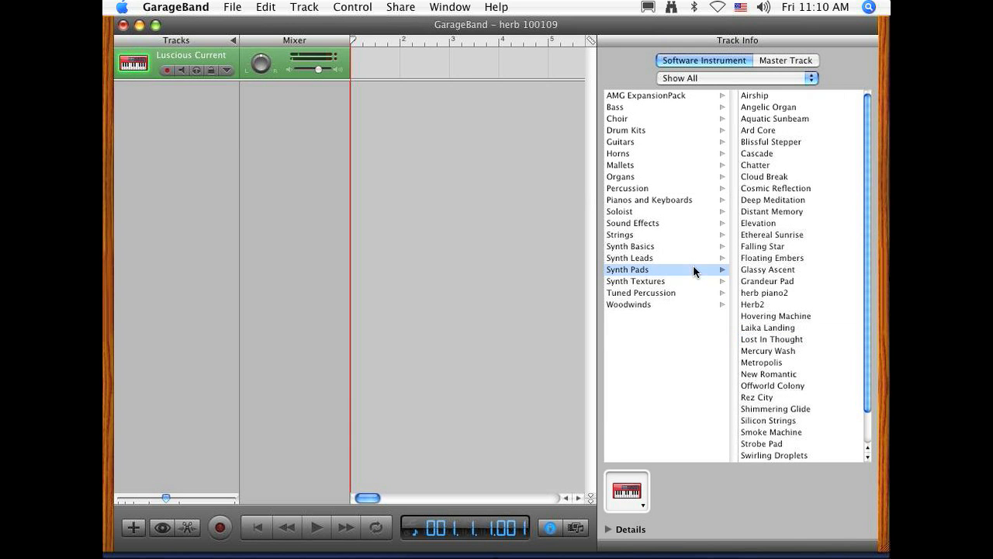
click(746, 261)
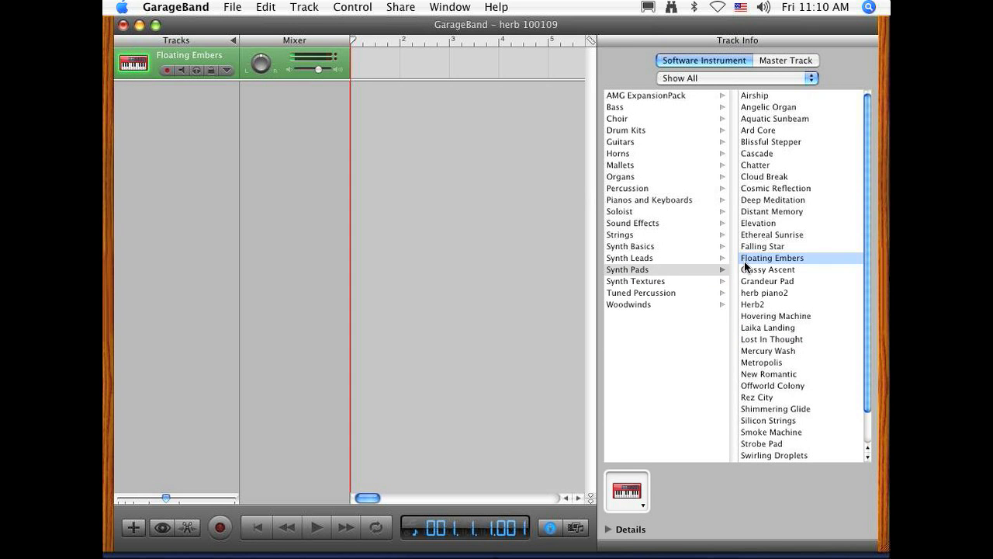
Step: Try the Electroclash Remix and Indie Kit Live drum kits as the track's instrument
click(685, 291)
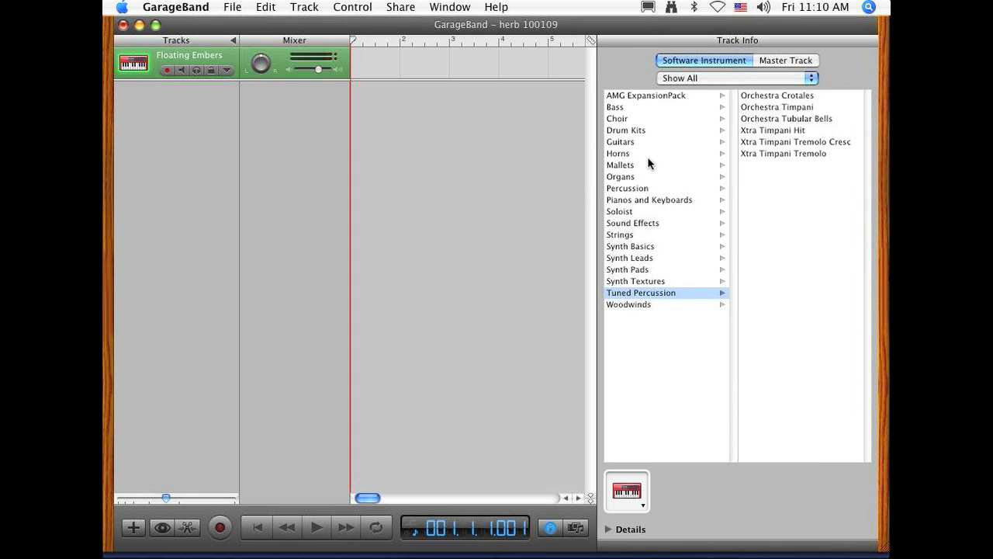
click(626, 130)
click(782, 211)
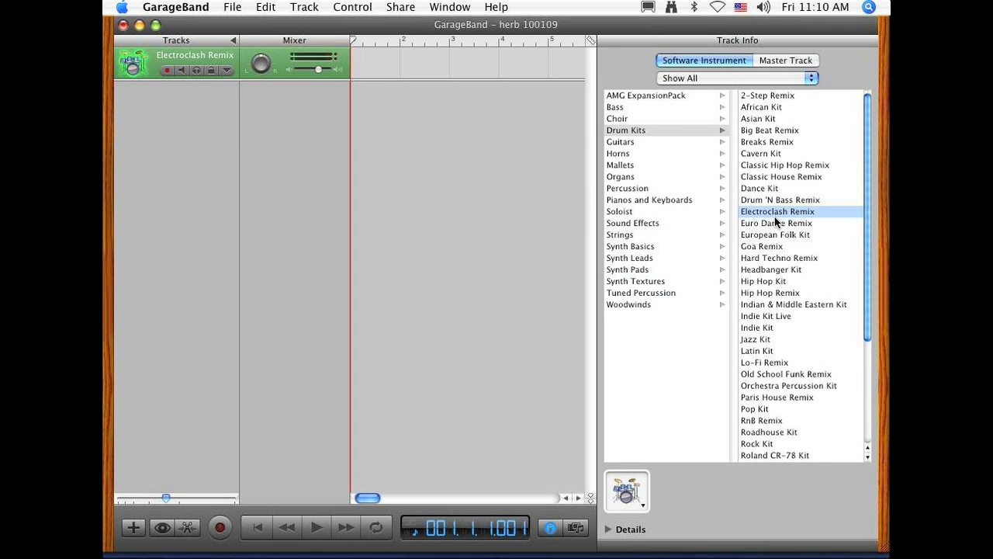
click(802, 315)
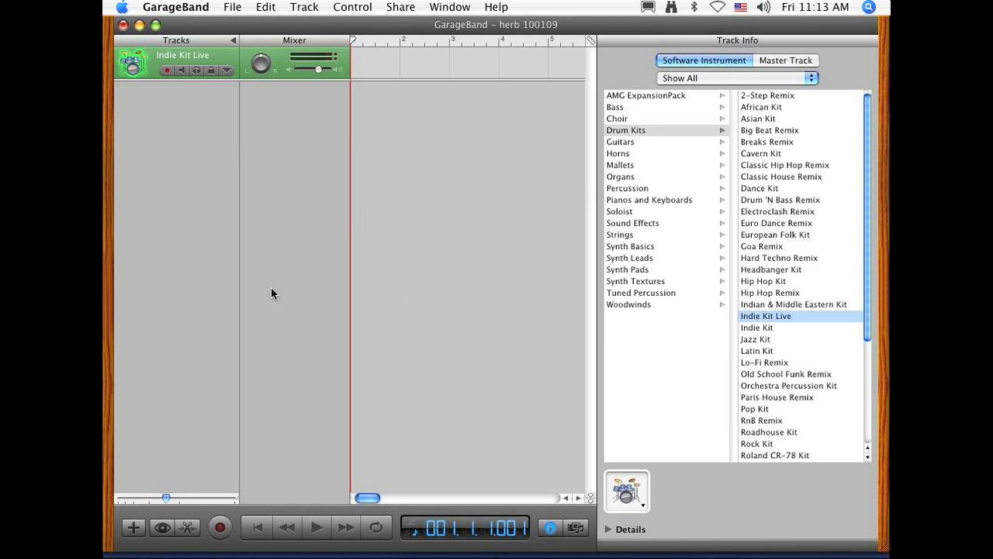
Step: Browse the guitar and mallet sounds, and set the first track's instrument to Grand Piano On Stage from Pianos and Keyboards
click(644, 143)
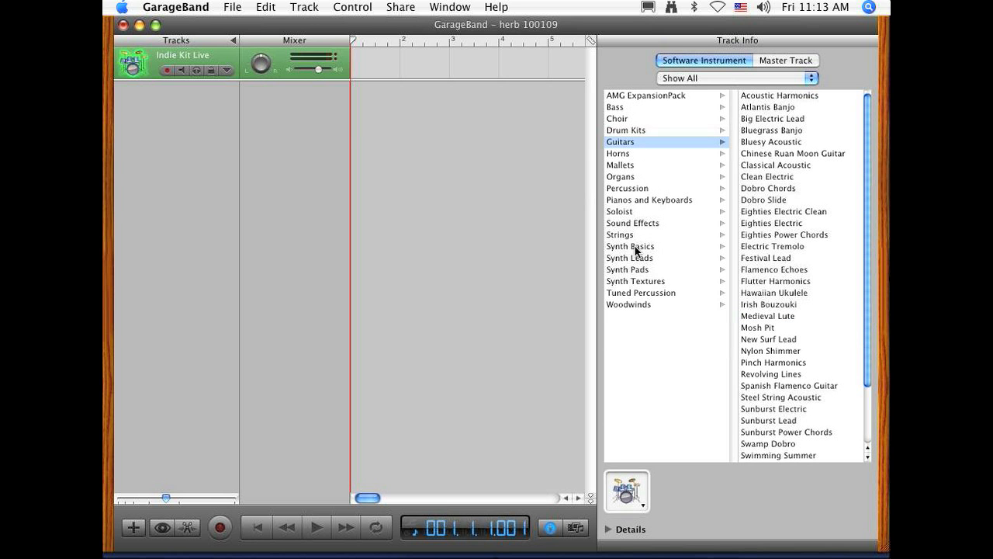
click(645, 166)
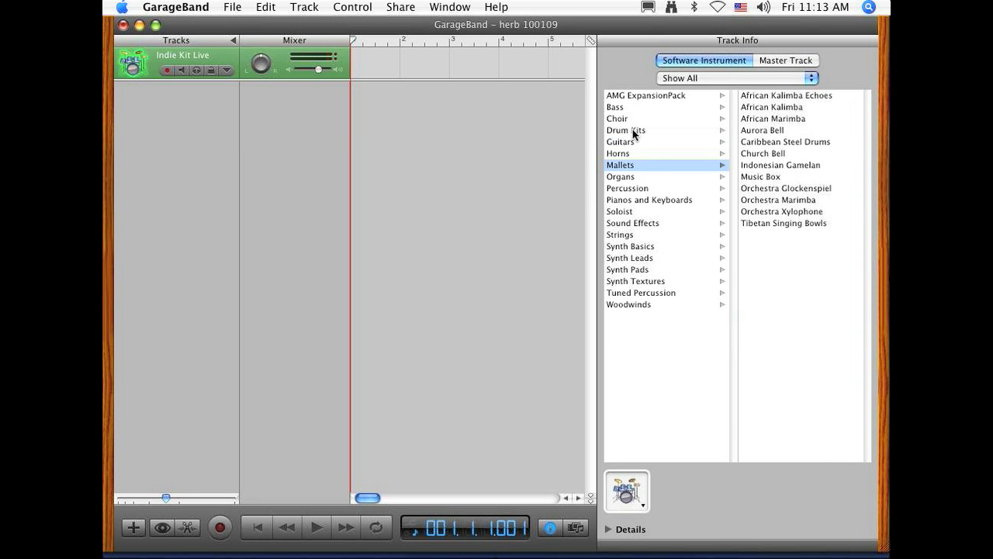
click(645, 199)
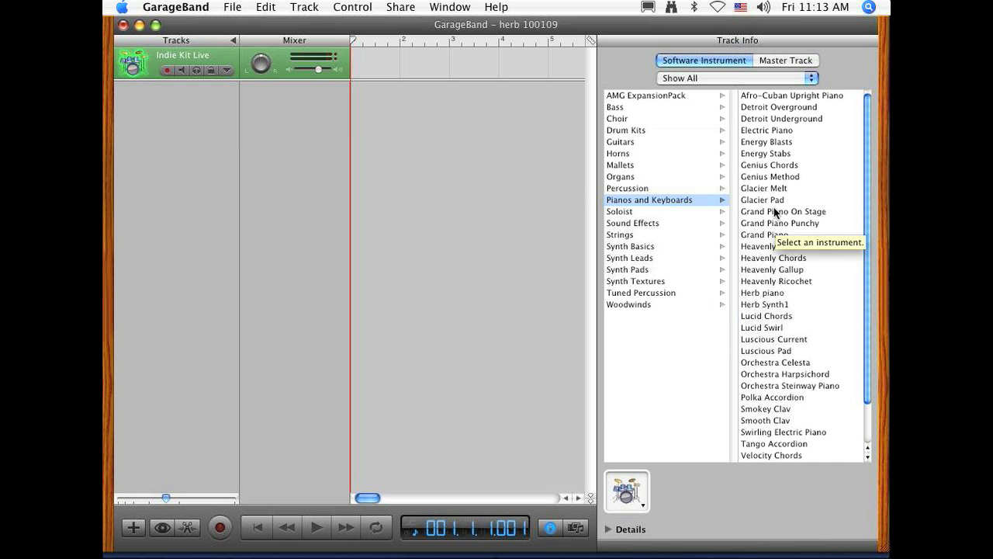
click(774, 201)
click(775, 211)
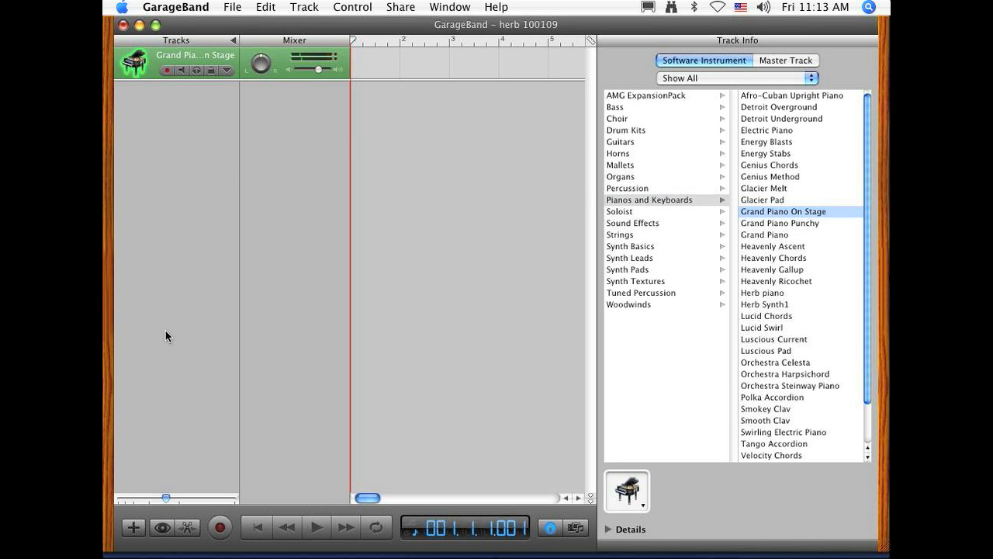
Step: Add a second software instrument track and assign it the Liverpool Bass sound
click(136, 532)
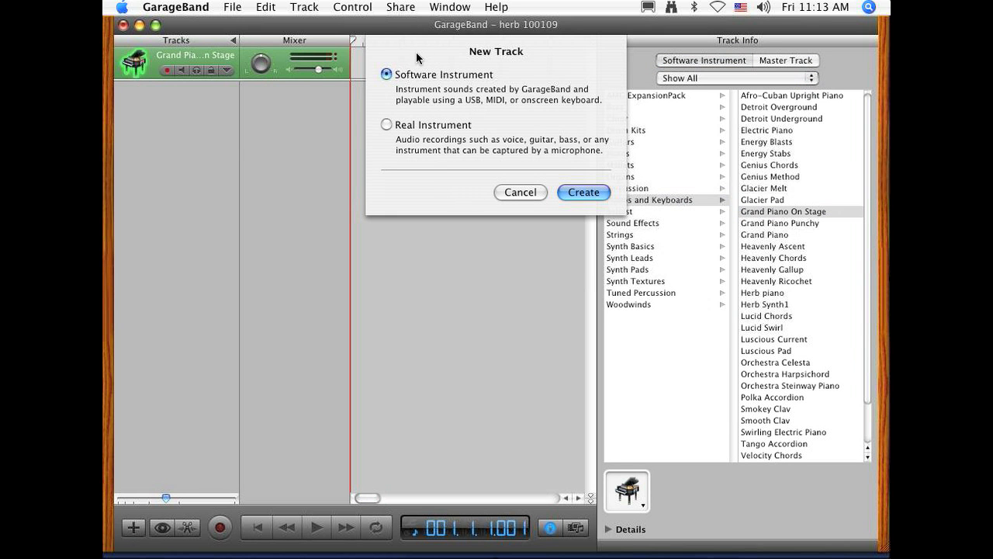
click(574, 194)
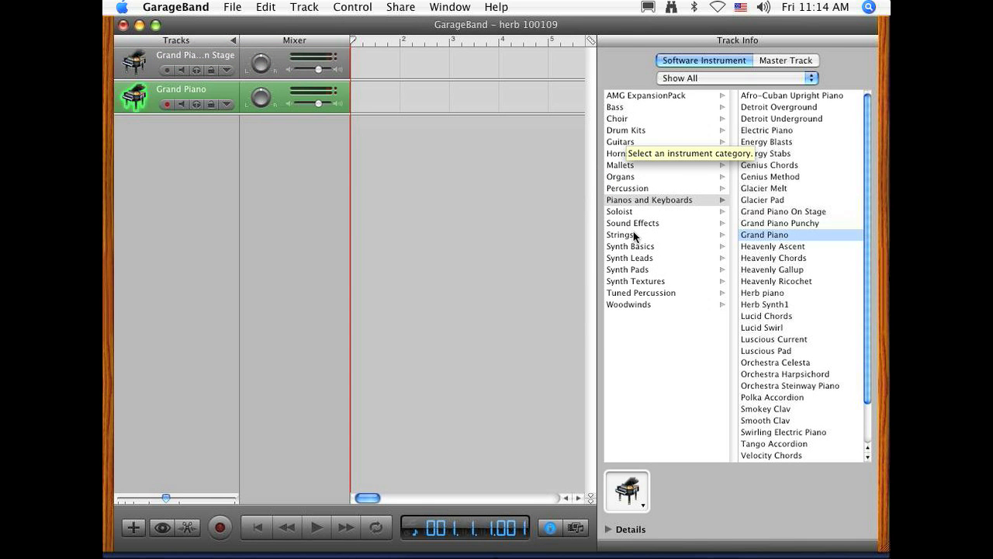
click(620, 106)
click(785, 307)
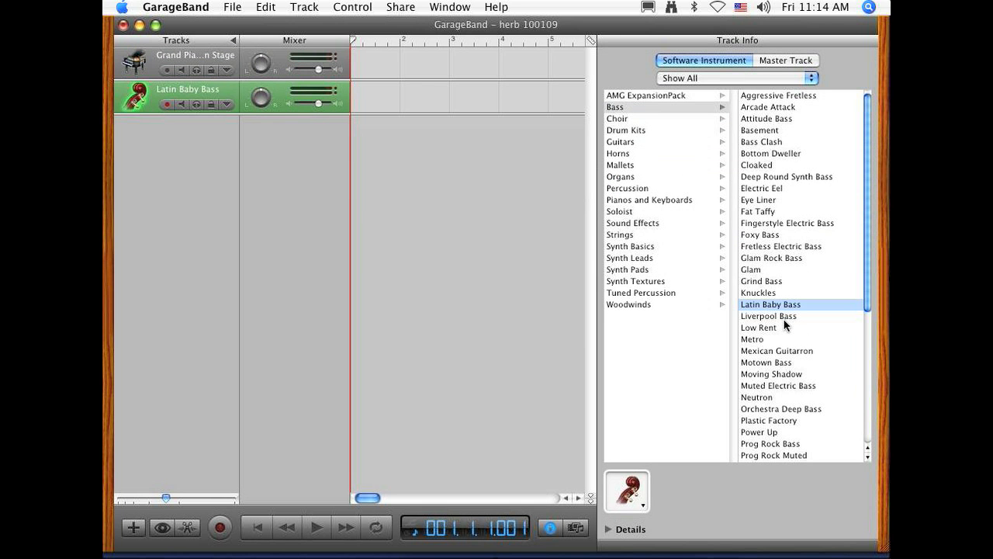
click(783, 317)
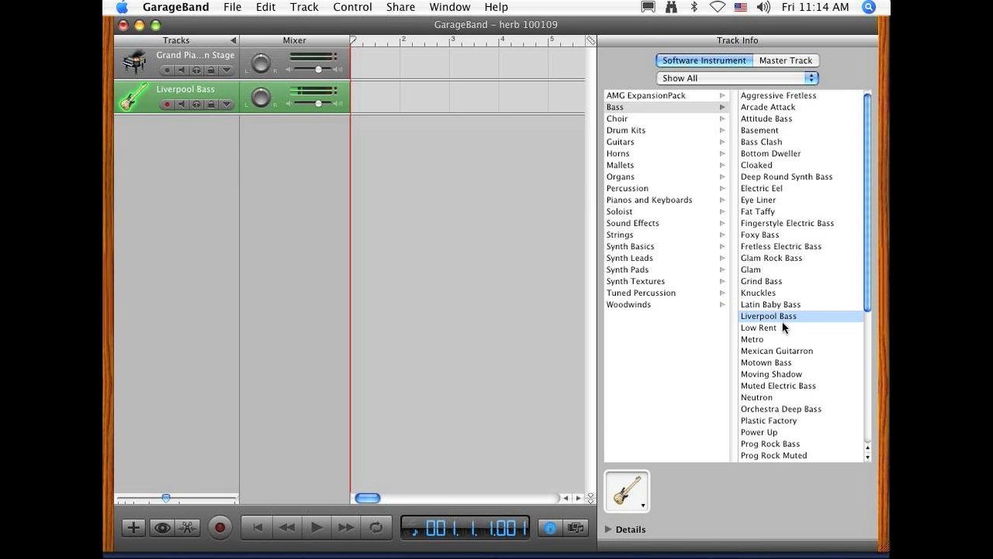
Step: Add a third software instrument track and assign it the Floating Embers sound from Synth Pads
click(131, 528)
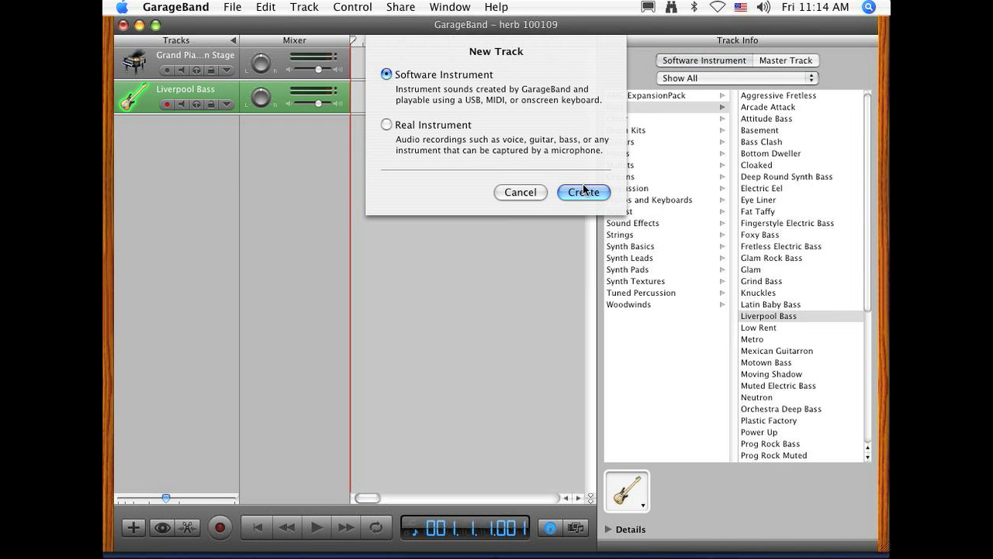
click(584, 191)
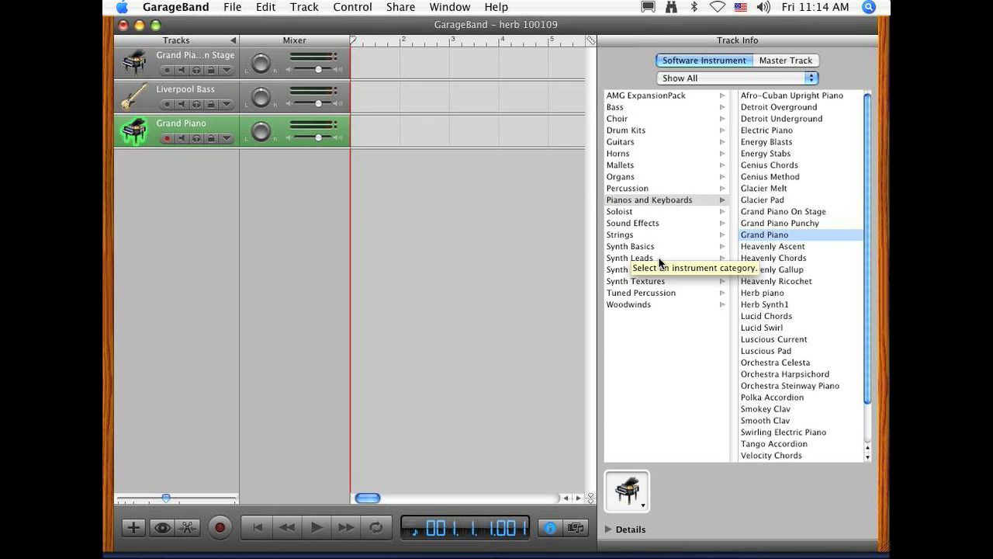
click(632, 270)
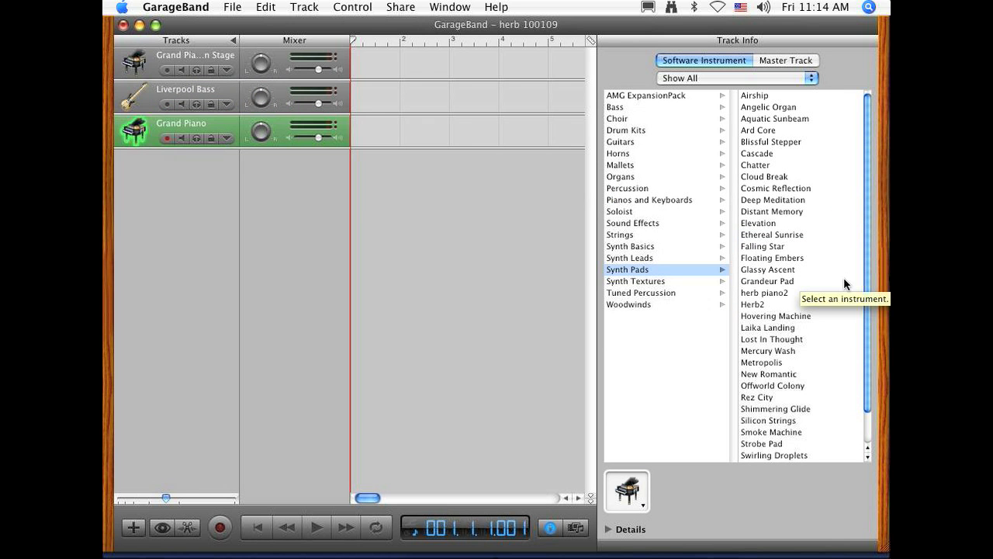
click(813, 270)
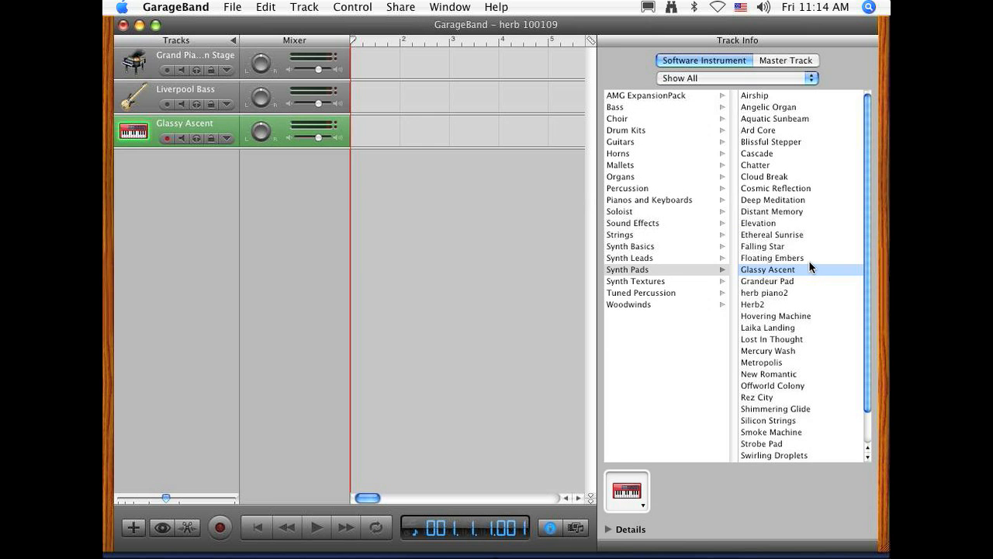
click(808, 261)
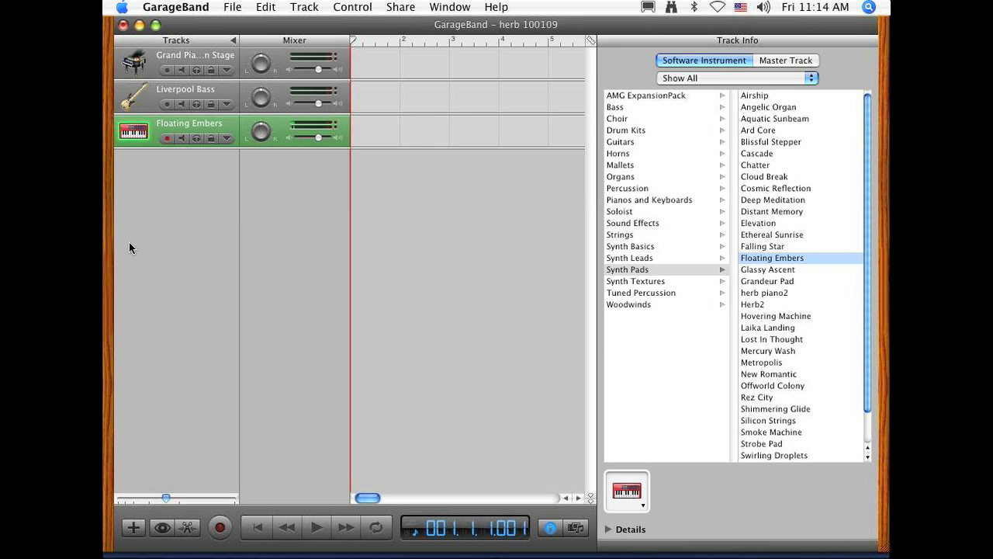
Step: Add a fourth software instrument track using the Pop Kit drum kit, and hide the track info
click(134, 526)
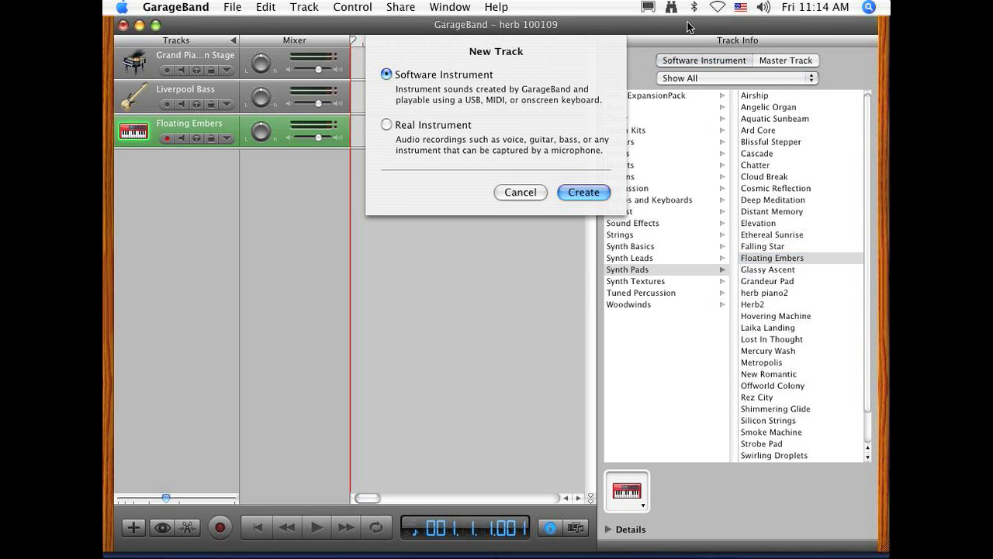
click(592, 199)
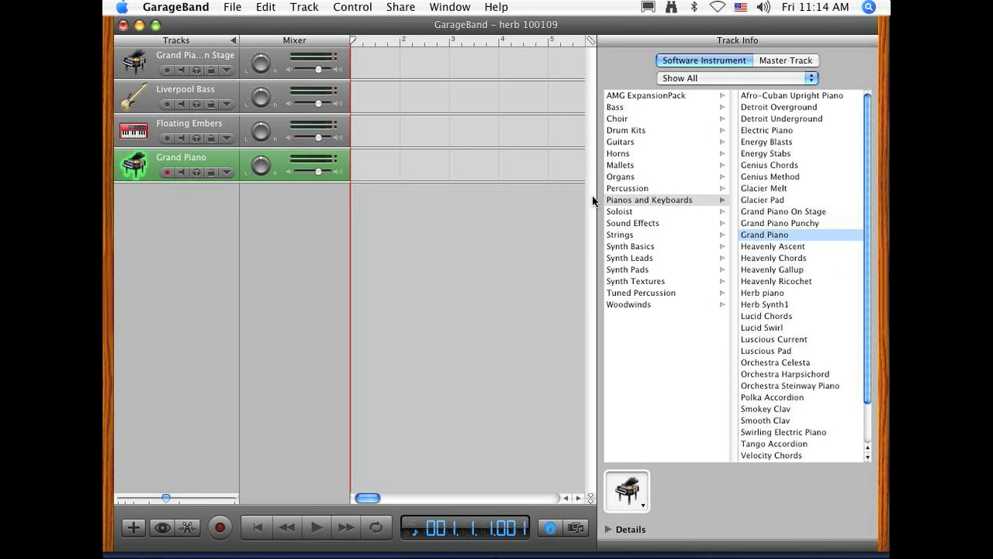
click(647, 135)
scroll(809, 355, down, 3)
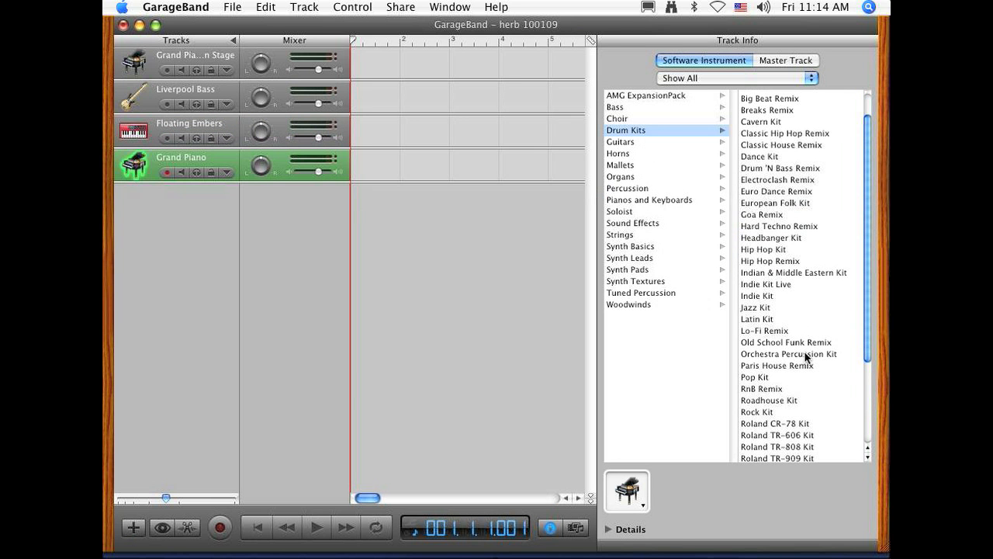
scroll(793, 378, down, 5)
click(781, 311)
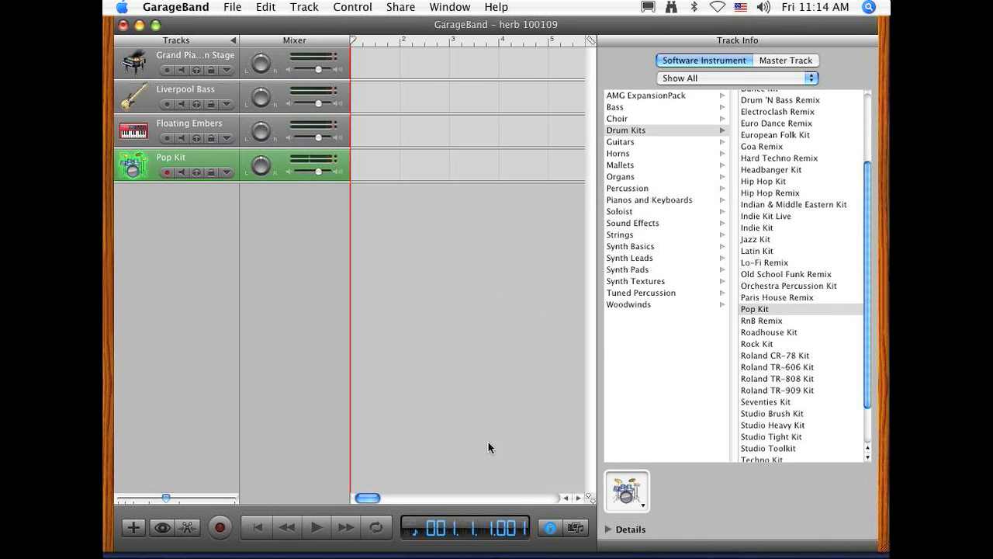
click(556, 530)
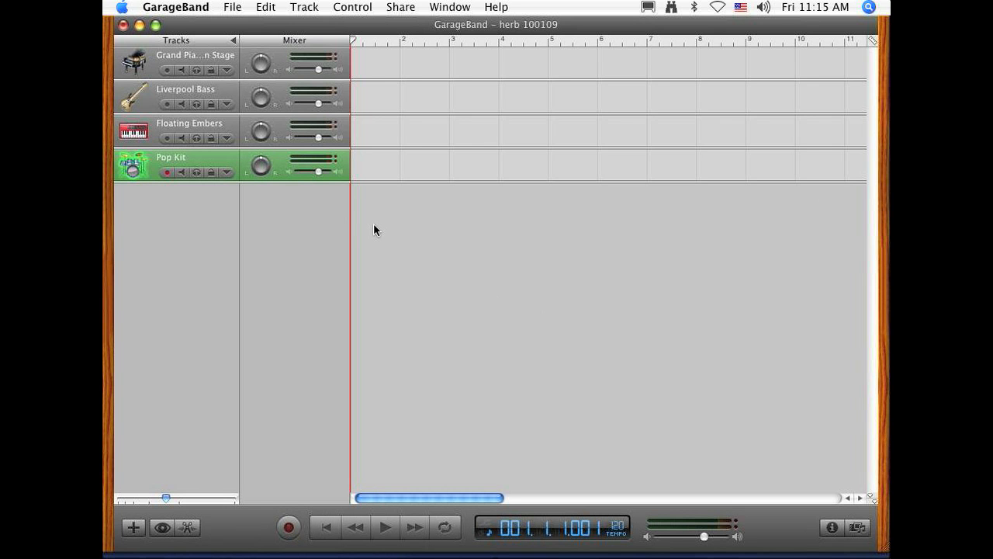
Step: Turn on the recording count-in and set the project tempo to 108
click(347, 5)
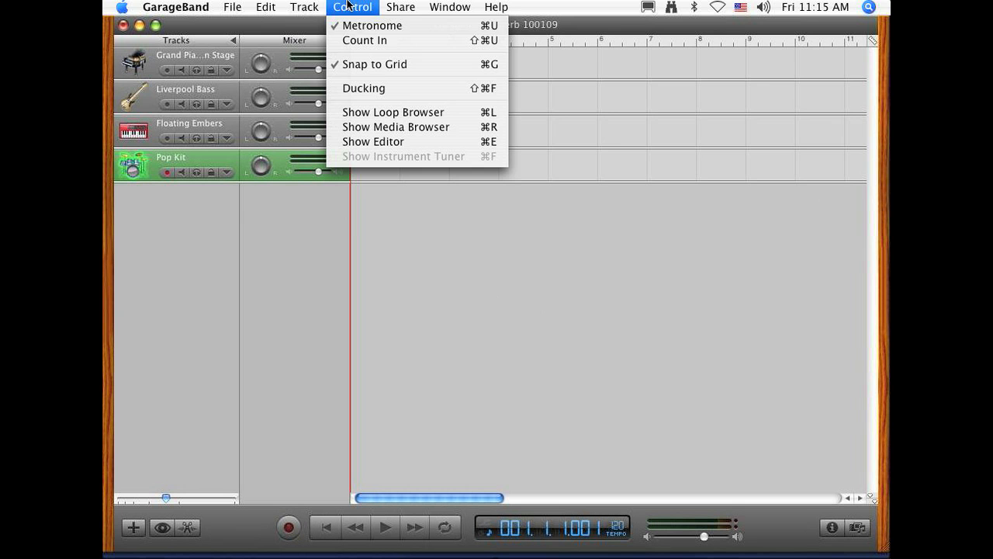
click(360, 40)
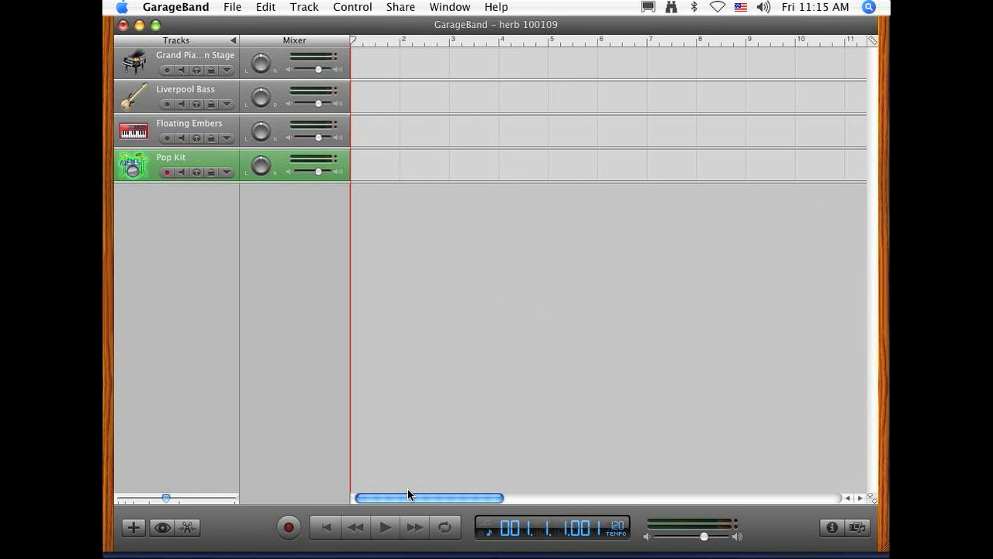
click(621, 528)
click(630, 528)
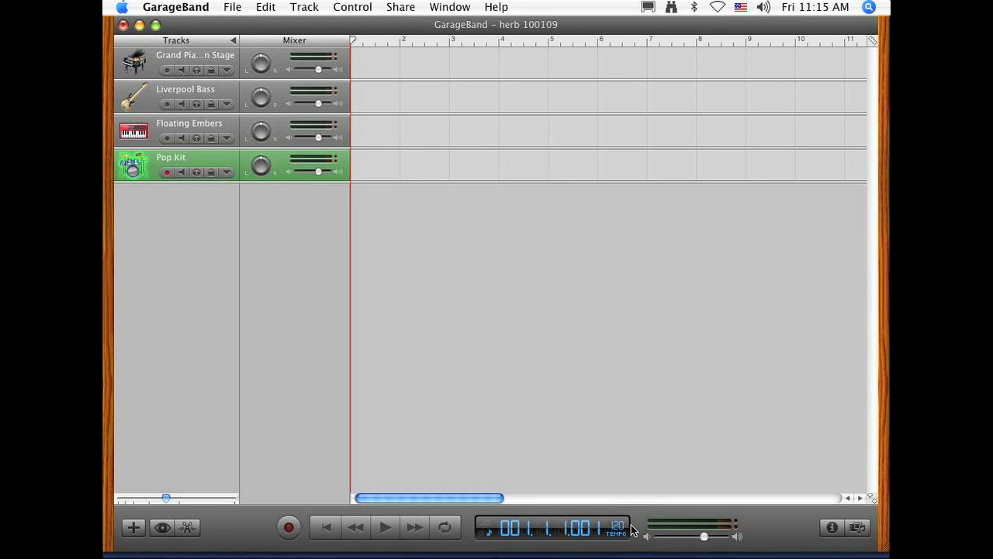
mouse_move(627, 526)
mouse_down()
mouse_move(631, 533)
mouse_move(631, 518)
mouse_move(632, 534)
mouse_up()
Step: Record a four-bar drum part on the Pop Kit track from the beginning of the song
click(329, 535)
click(300, 530)
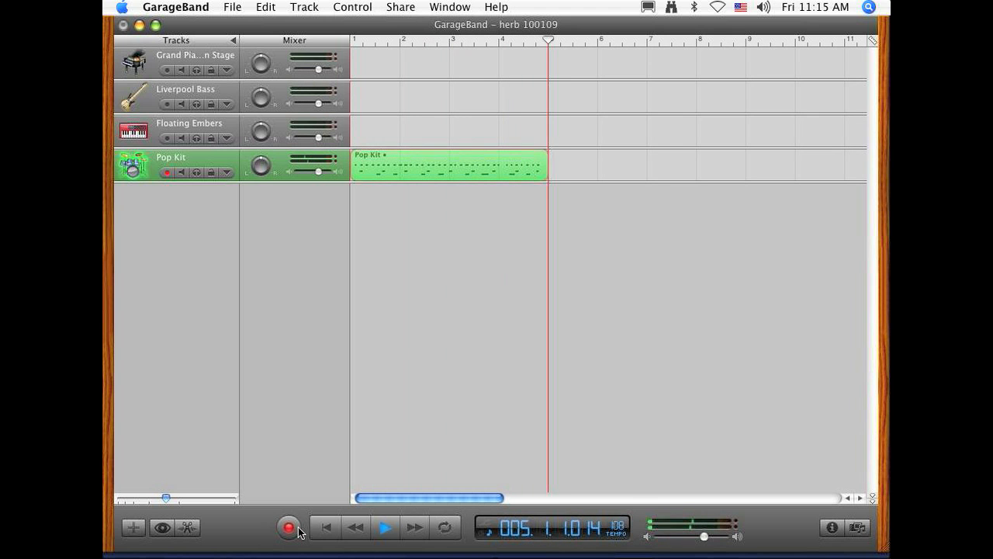
key(space)
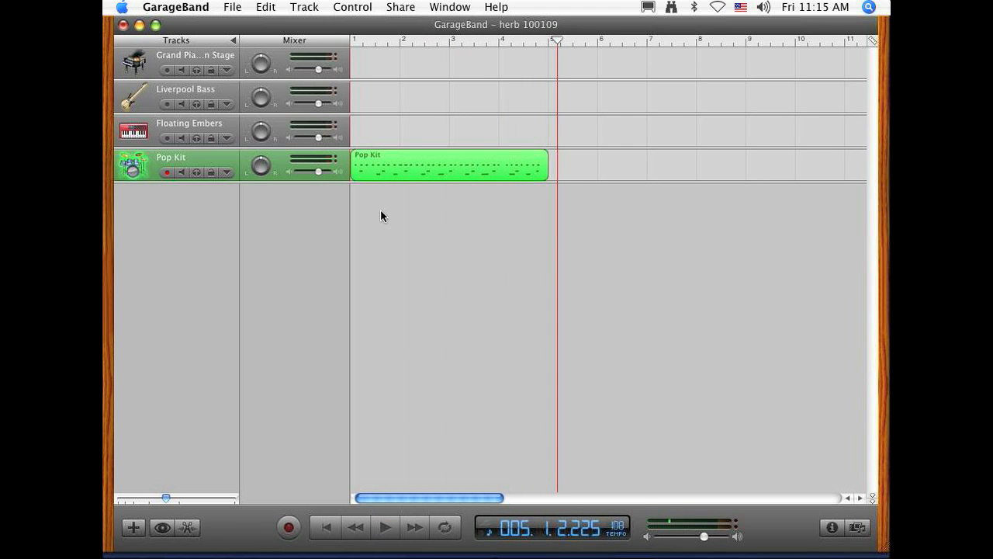
Step: Select and deselect the recorded Pop Kit region, and return the playhead to the start of the song
click(383, 232)
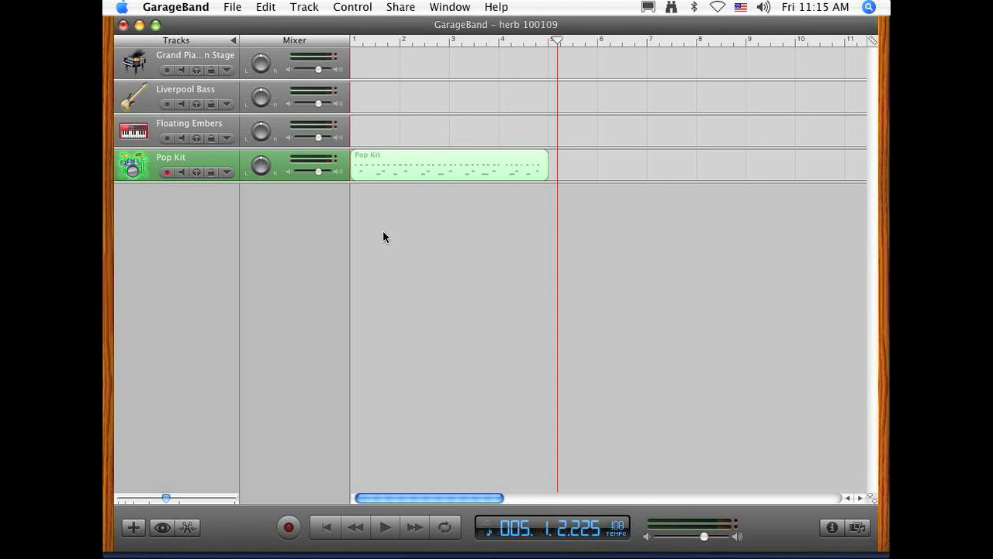
click(377, 165)
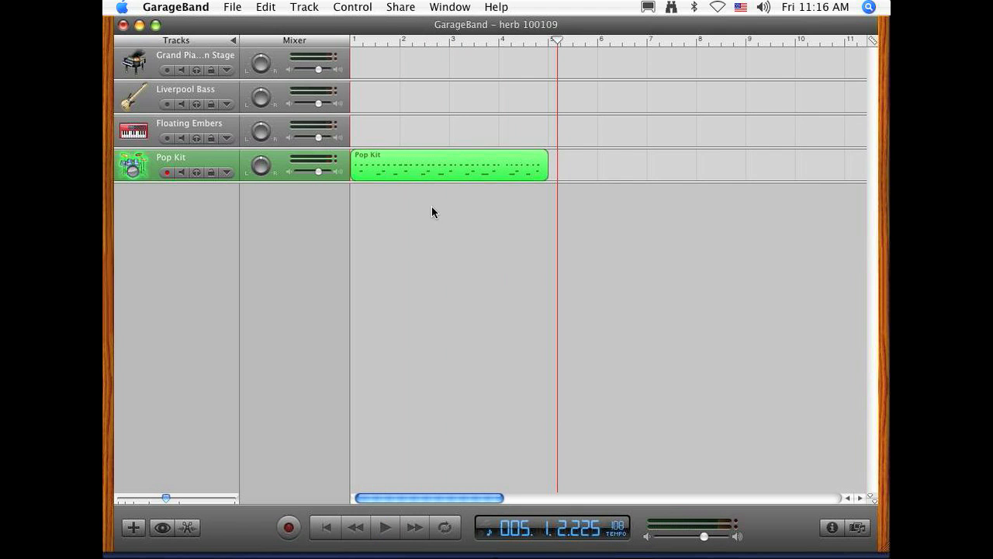
click(460, 246)
click(421, 155)
click(410, 233)
click(412, 157)
click(621, 204)
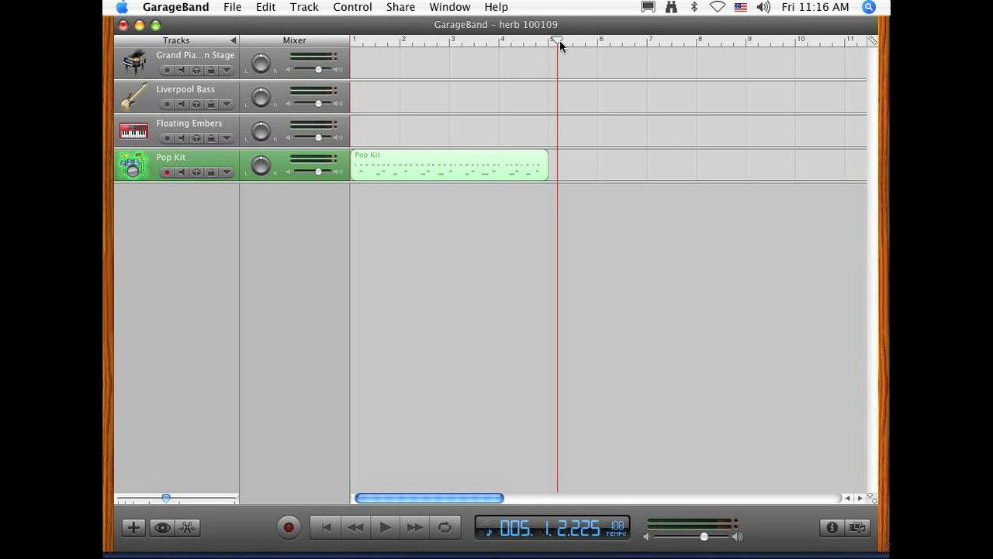
drag(559, 41, 549, 42)
key(Return)
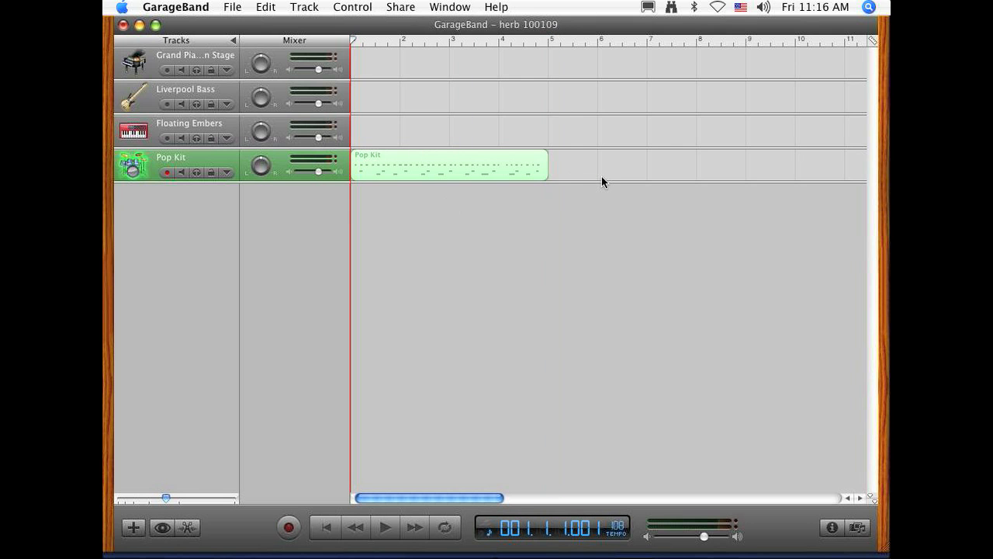
Step: Copy the recorded Pop Kit region and paste the copy at bar 5 on the same track
drag(601, 176, 321, 178)
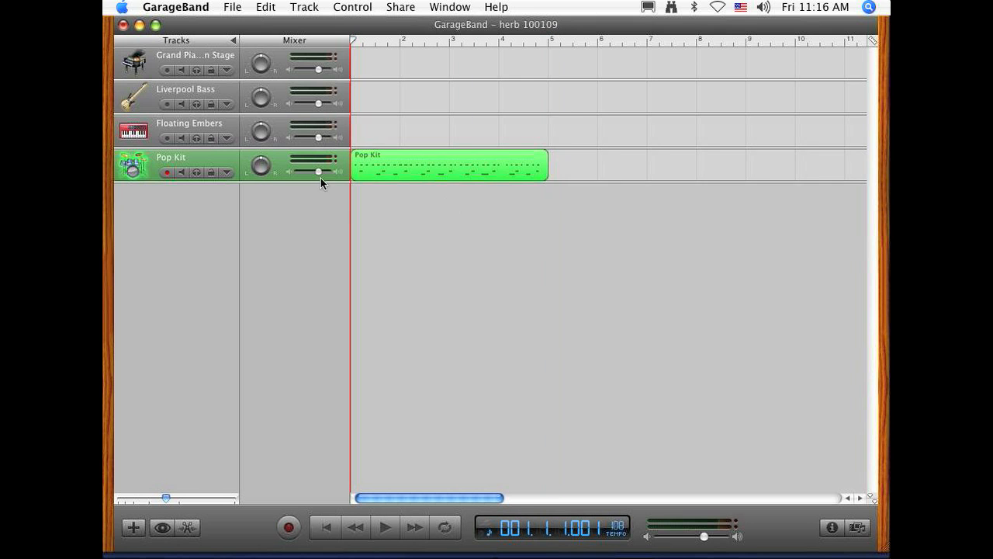
click(452, 299)
click(434, 153)
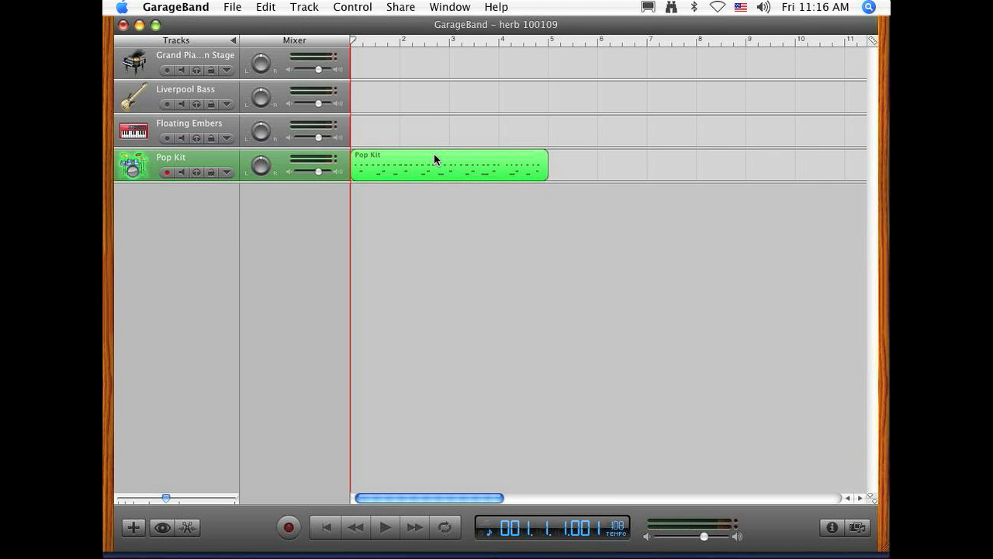
click(262, 7)
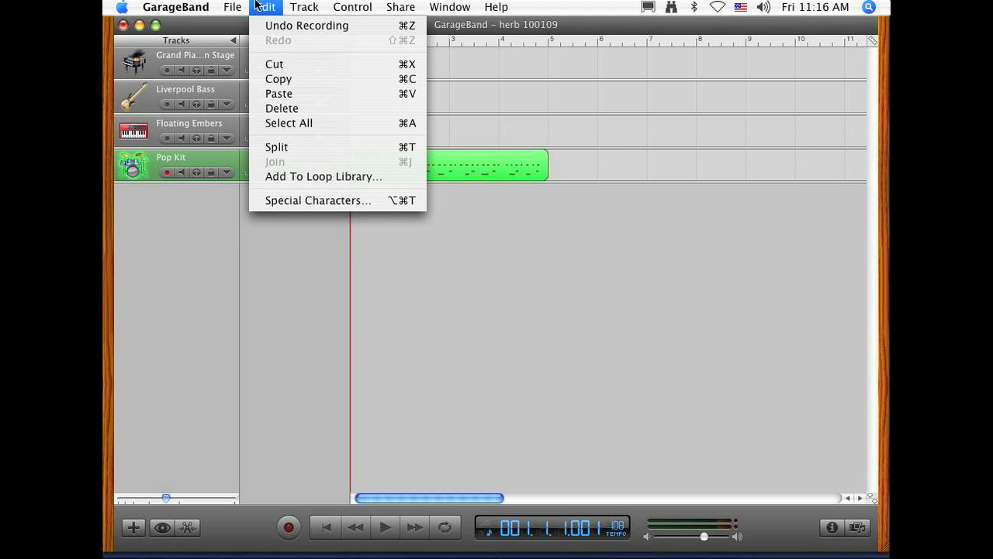
click(290, 80)
drag(565, 37, 549, 43)
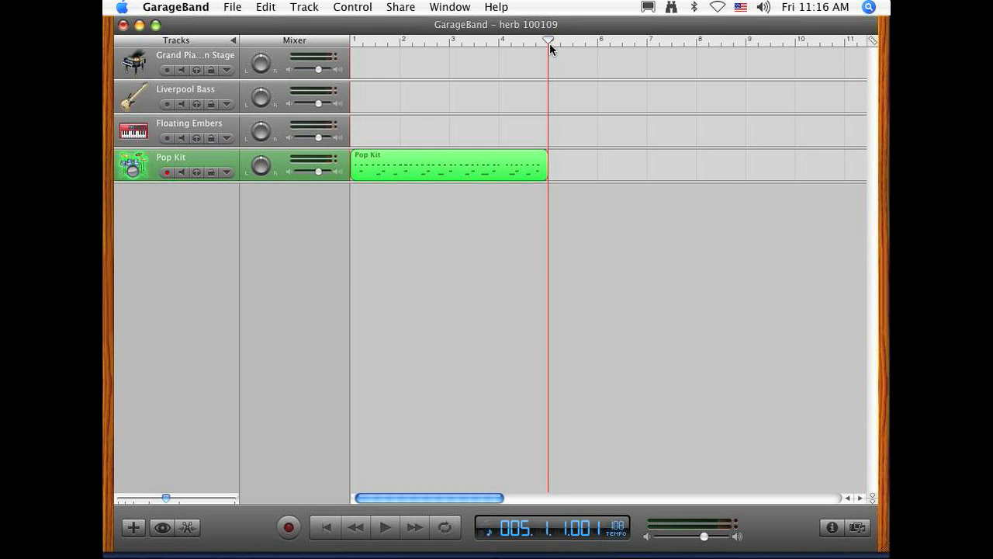
click(272, 16)
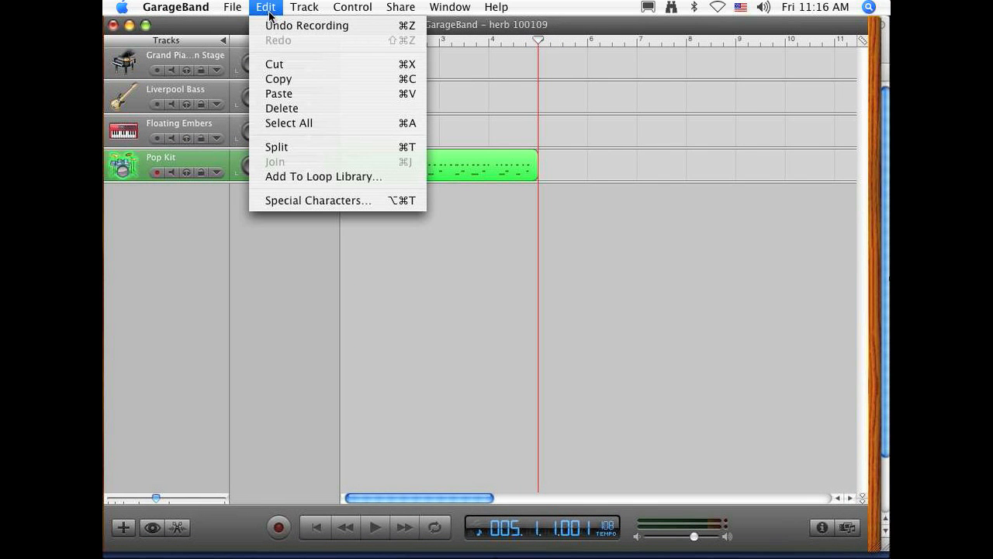
click(308, 95)
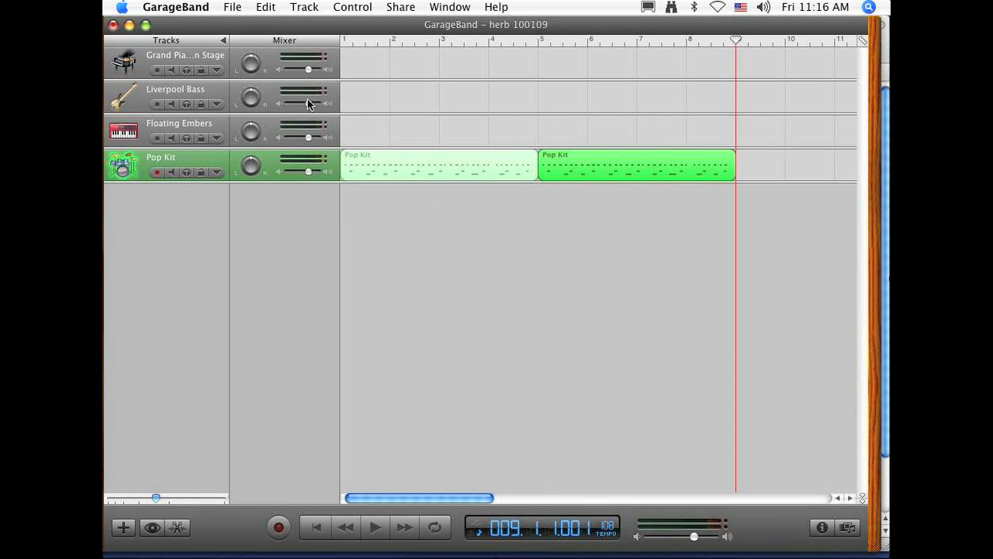
drag(365, 32, 376, 32)
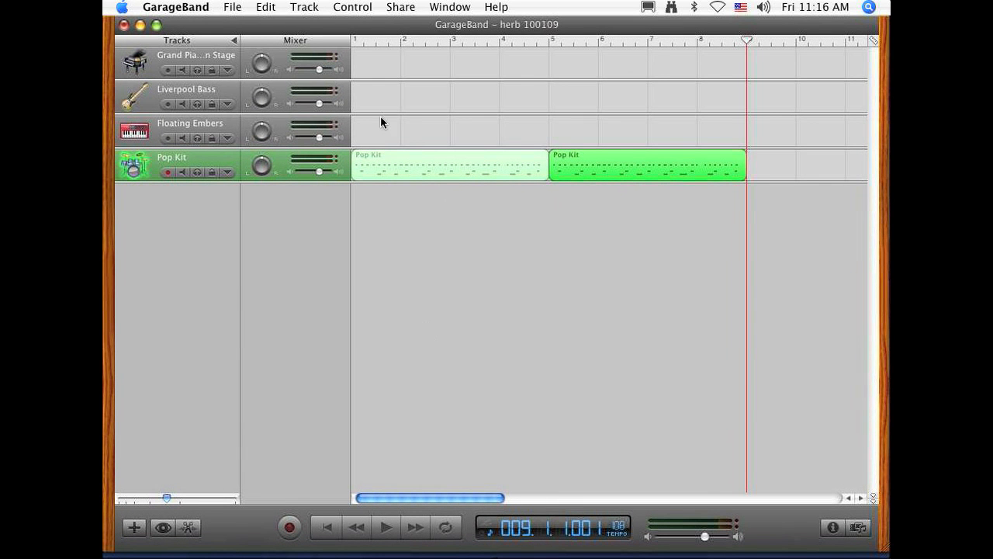
click(450, 367)
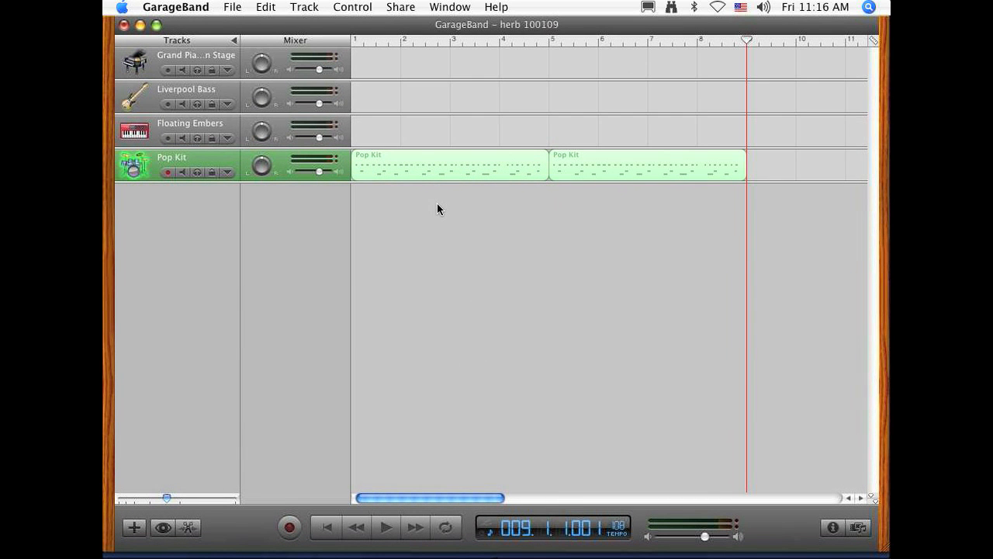
Step: Duplicate the second Pop Kit region at bar 9 and loop the duplicate out to bar 17
click(573, 165)
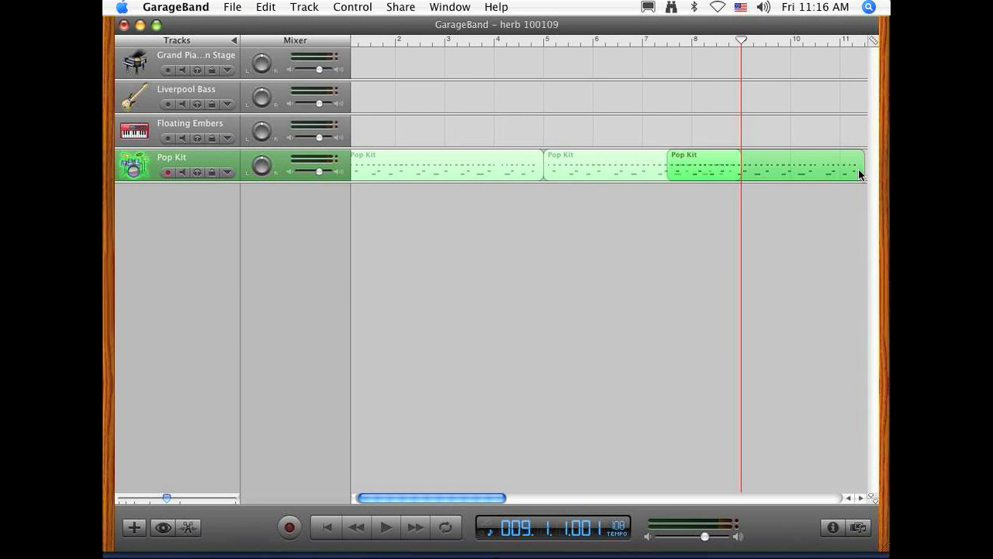
drag(858, 168, 767, 166)
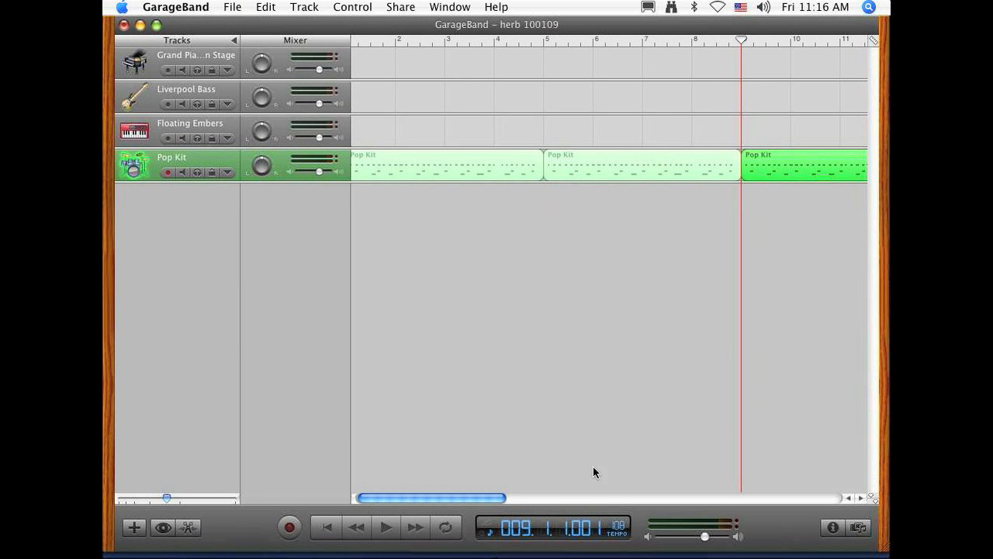
drag(440, 496, 527, 499)
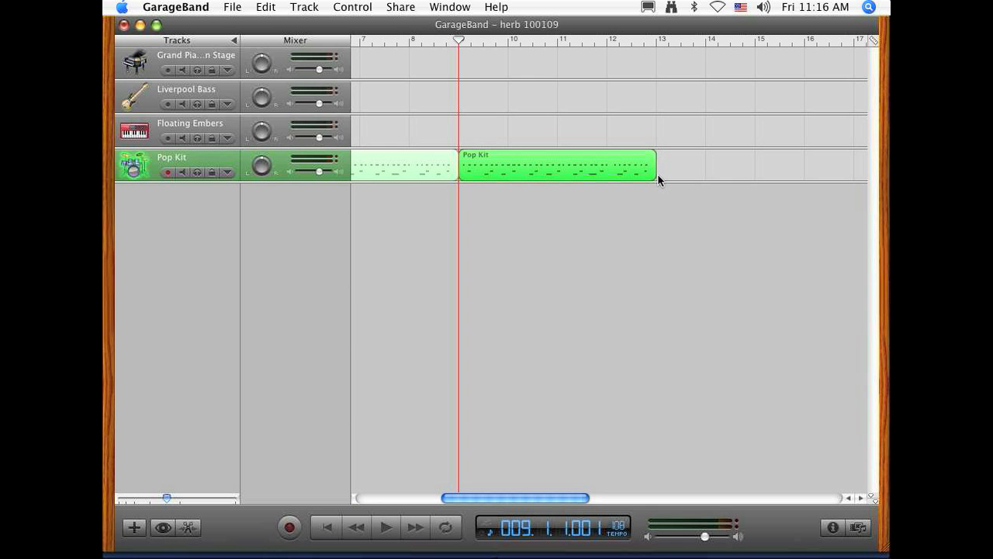
mouse_move(658, 172)
mouse_down()
mouse_move(511, 169)
mouse_move(737, 192)
mouse_move(647, 172)
mouse_move(658, 174)
mouse_up()
drag(660, 160, 656, 159)
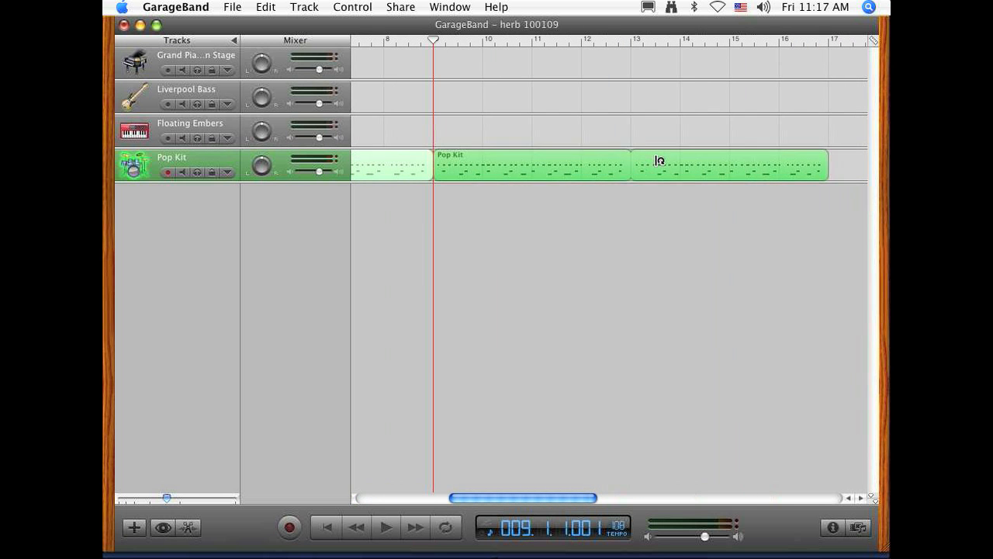
Step: Deselect the looped region, play the drum part from bar 9, and stop playback in bar 13
click(519, 311)
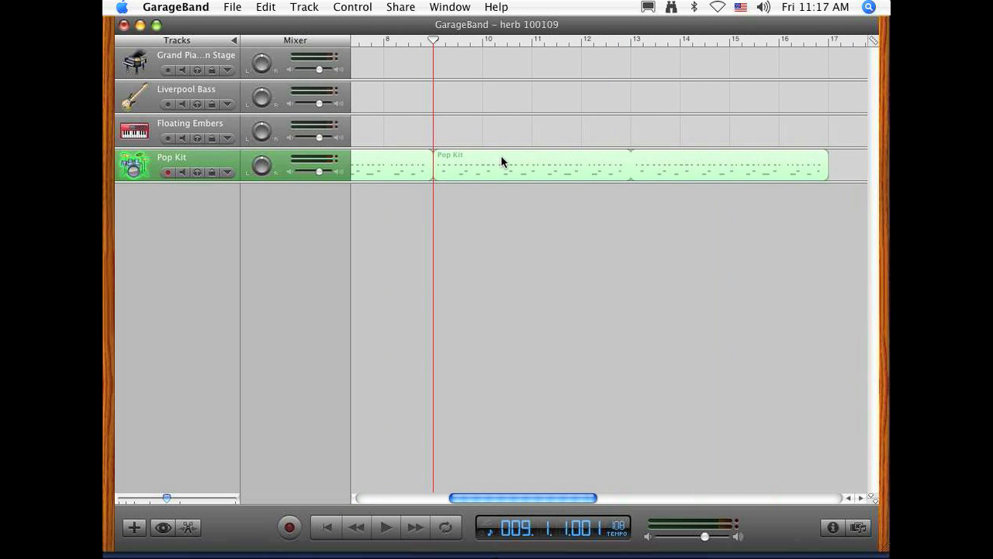
key(space)
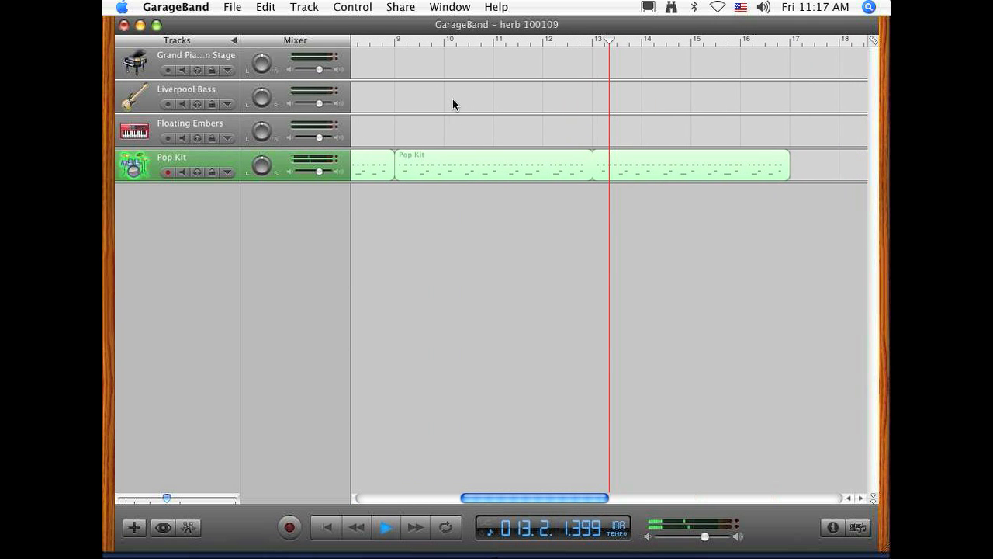
key(space)
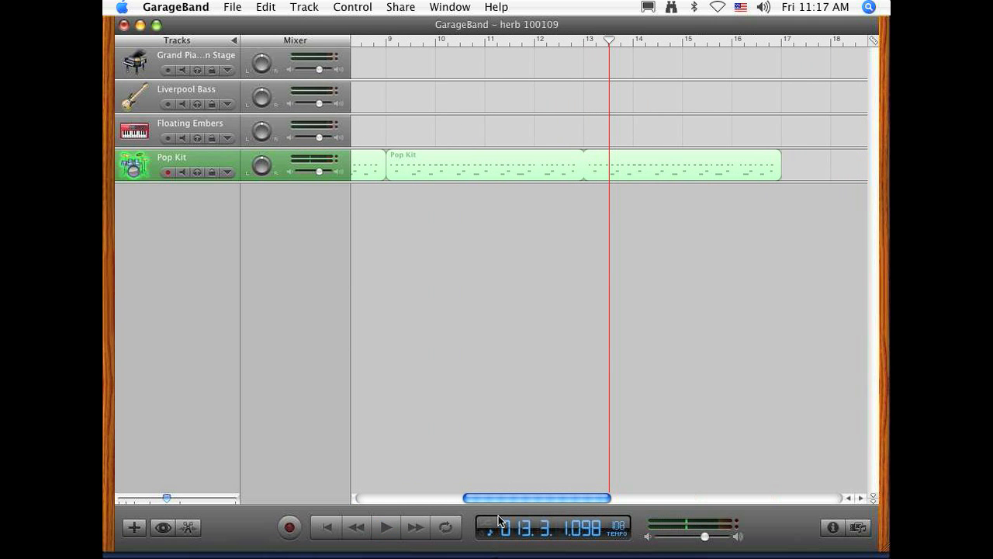
Step: Open the first Pop Kit region in the track editor
drag(500, 501, 380, 487)
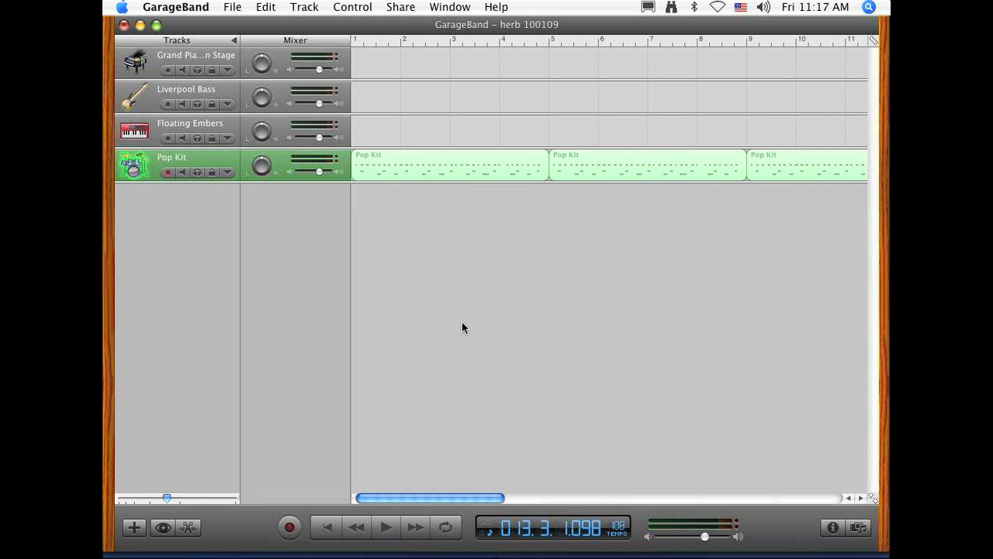
click(418, 163)
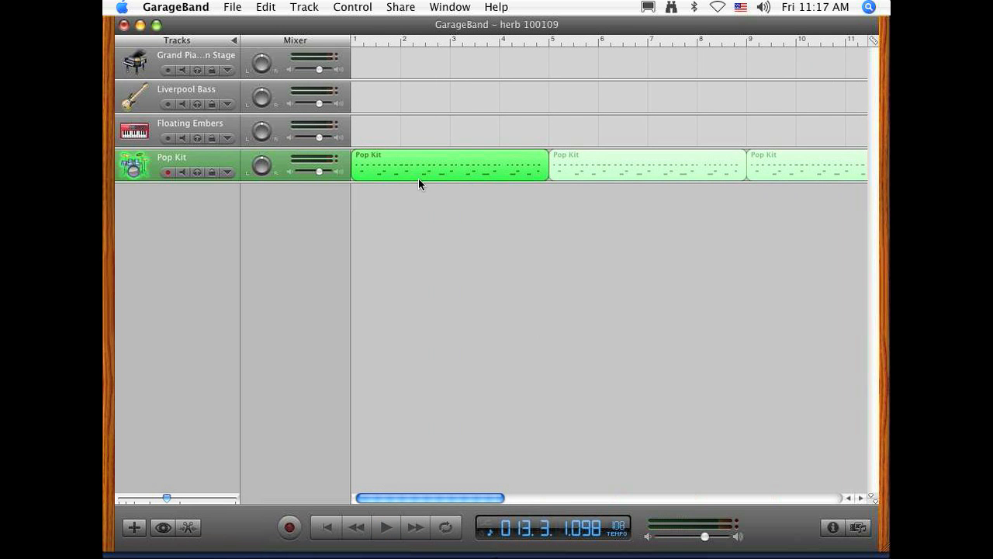
double_click(415, 171)
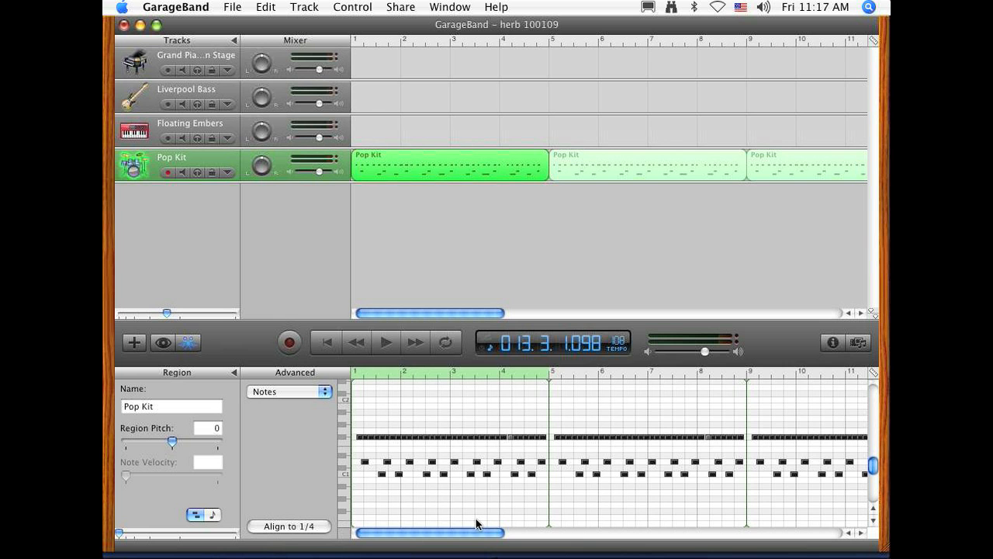
Step: Duplicate the upper-row drum note at the start of bar 12 into the gap just after it
drag(472, 528, 588, 534)
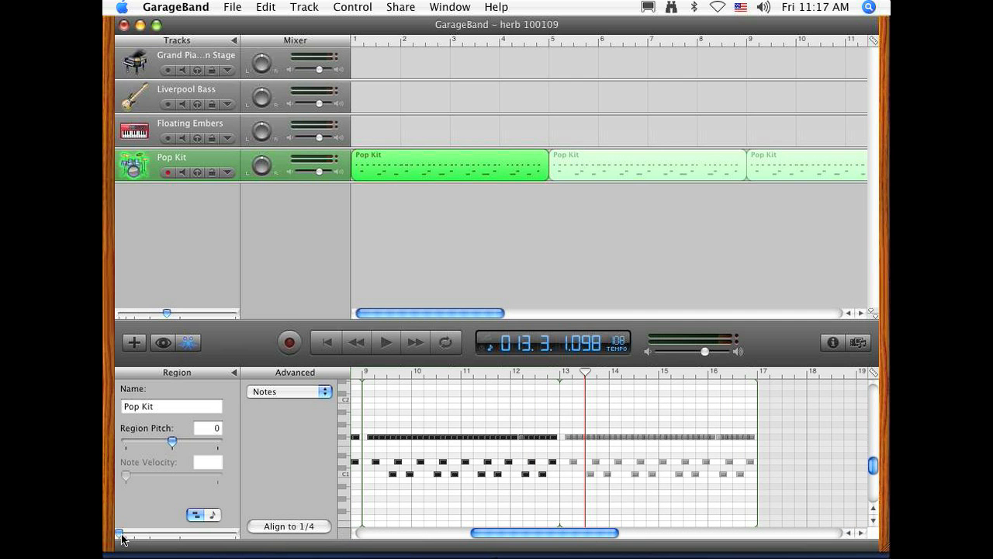
drag(118, 534, 163, 540)
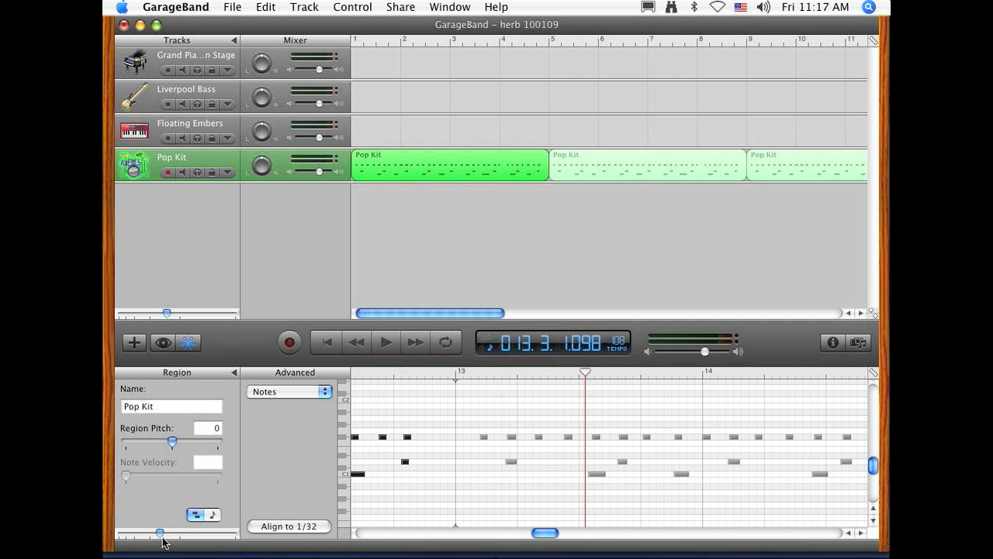
drag(555, 537, 522, 536)
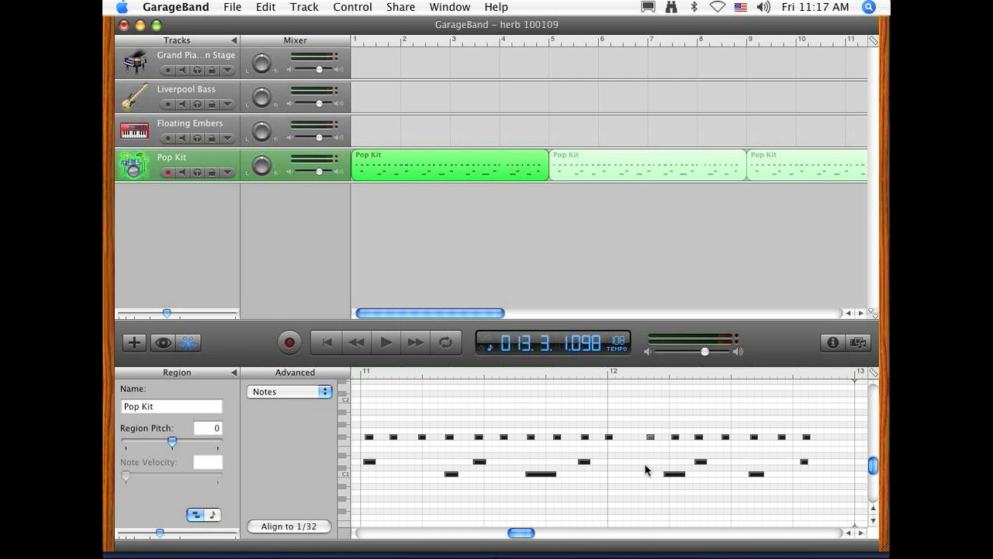
click(610, 437)
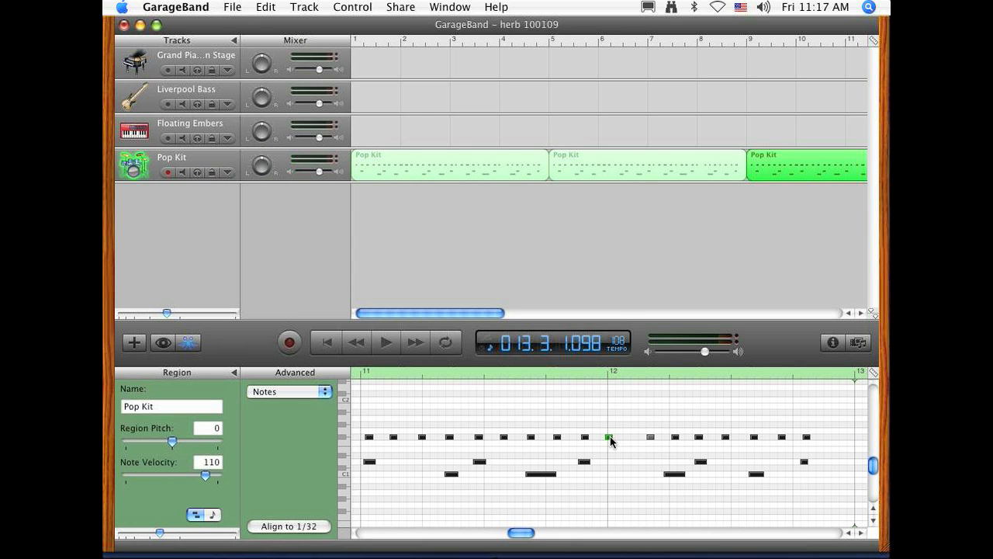
drag(610, 440, 627, 442)
Step: Select all the notes of the first Pop Kit region, bars 1 to 5, in the track editor
scroll(532, 535, left, 10)
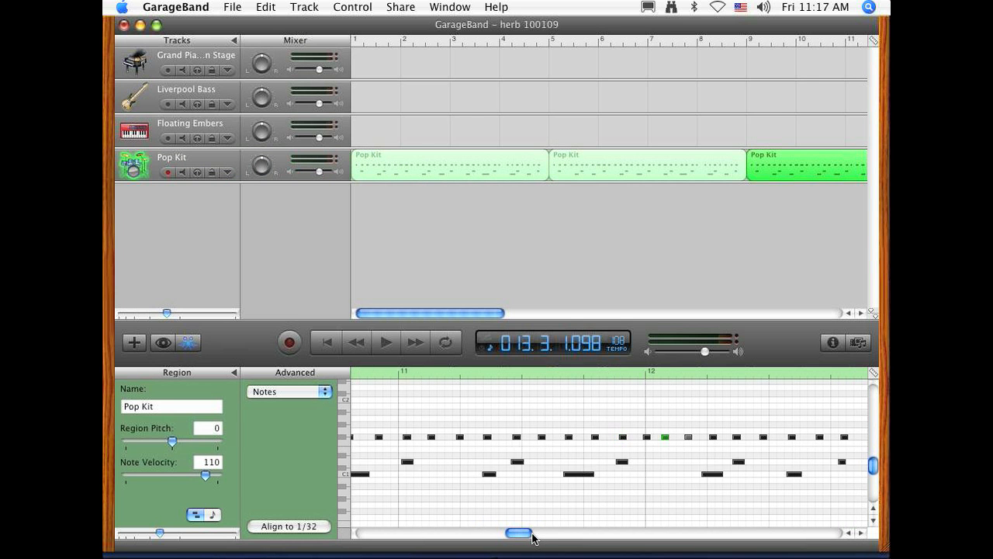
scroll(533, 535, left, 10)
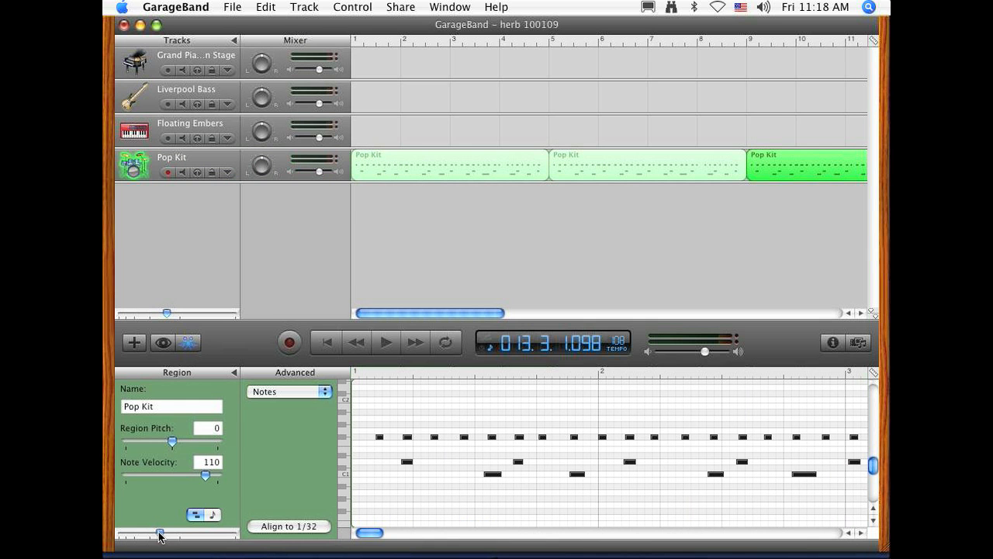
drag(160, 533, 141, 533)
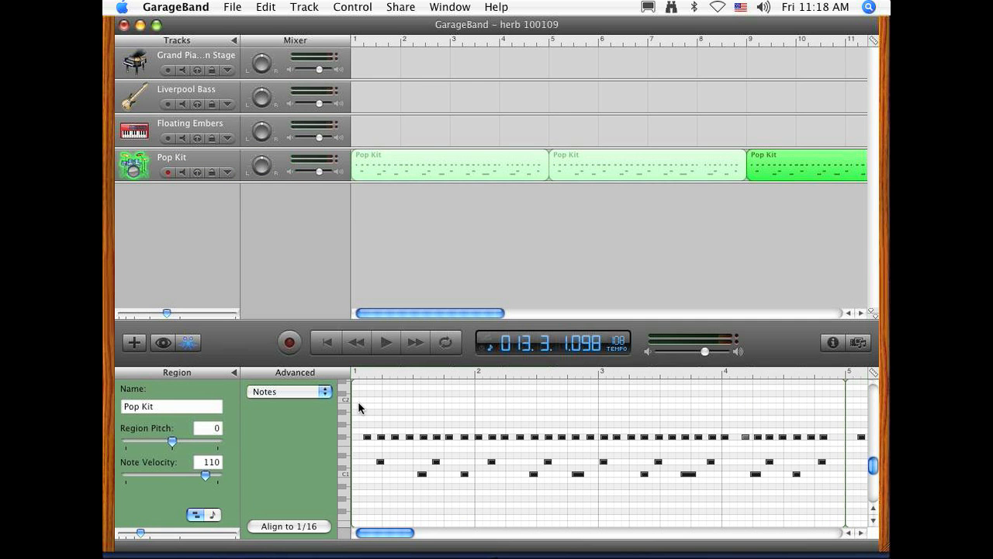
drag(357, 401, 834, 500)
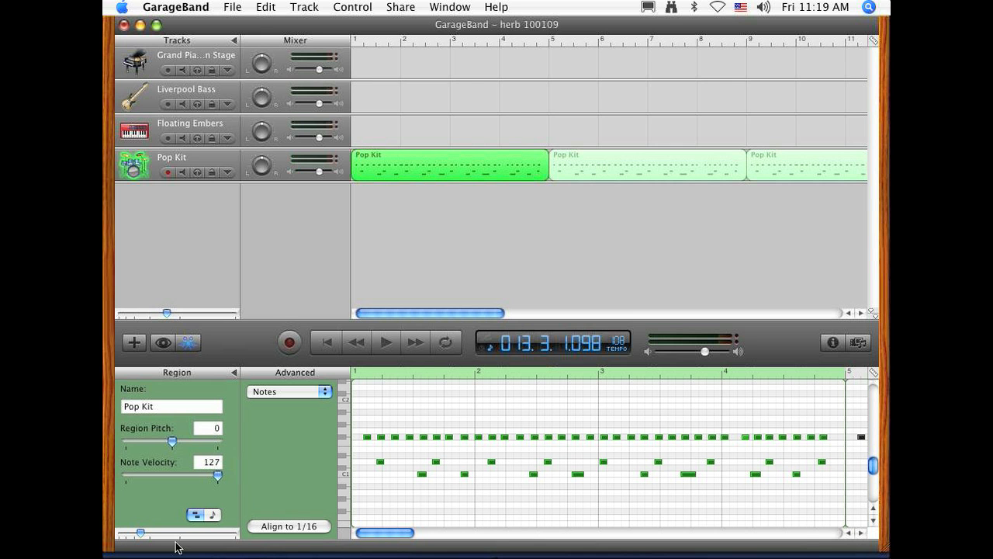
Step: Try aligning the selected drum notes to a 1/4 note grid, and undo the alignment
drag(138, 529, 167, 535)
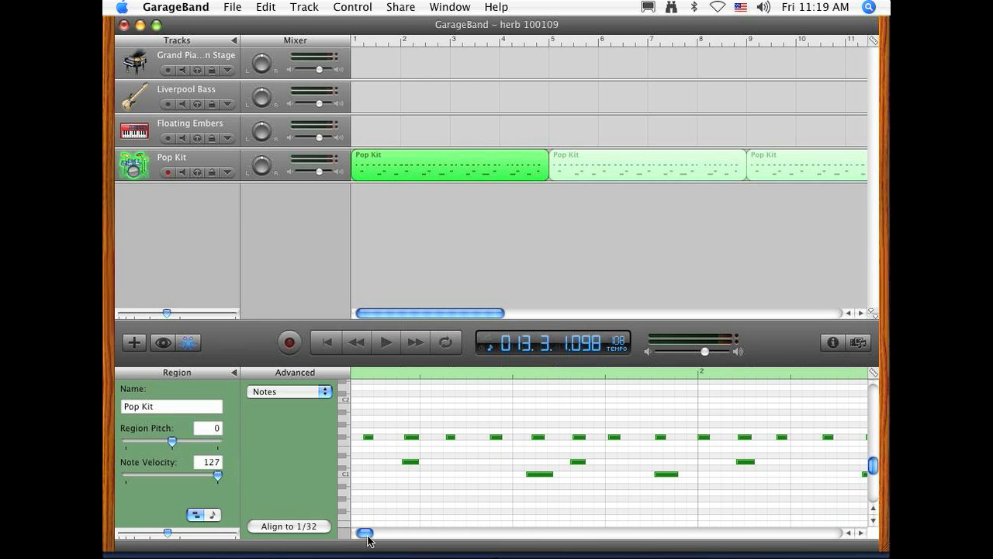
drag(366, 536, 362, 537)
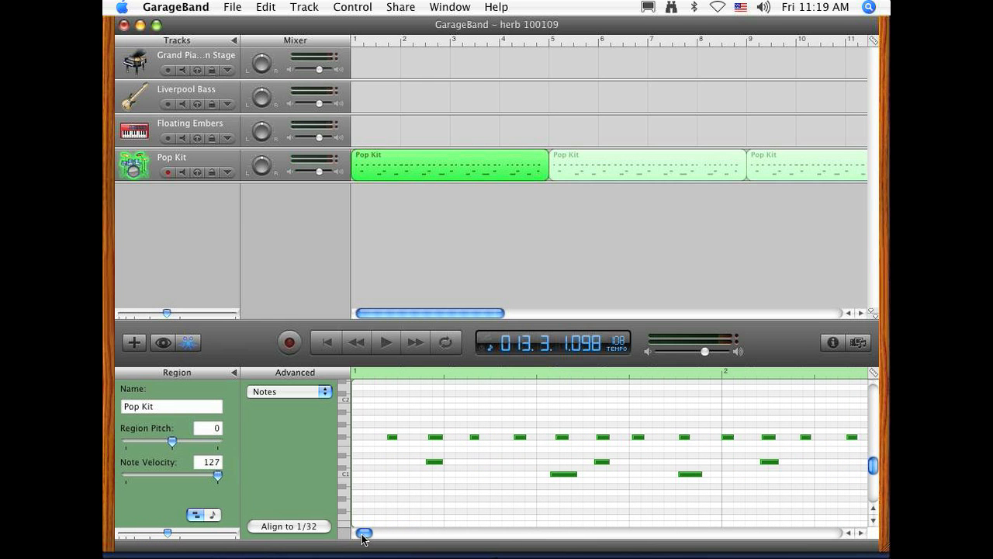
click(861, 532)
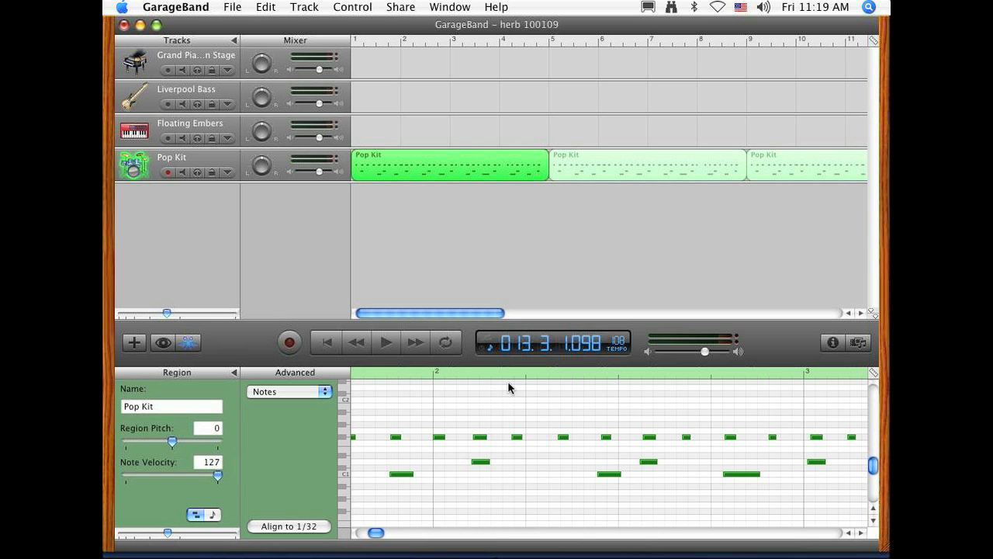
drag(376, 532, 365, 532)
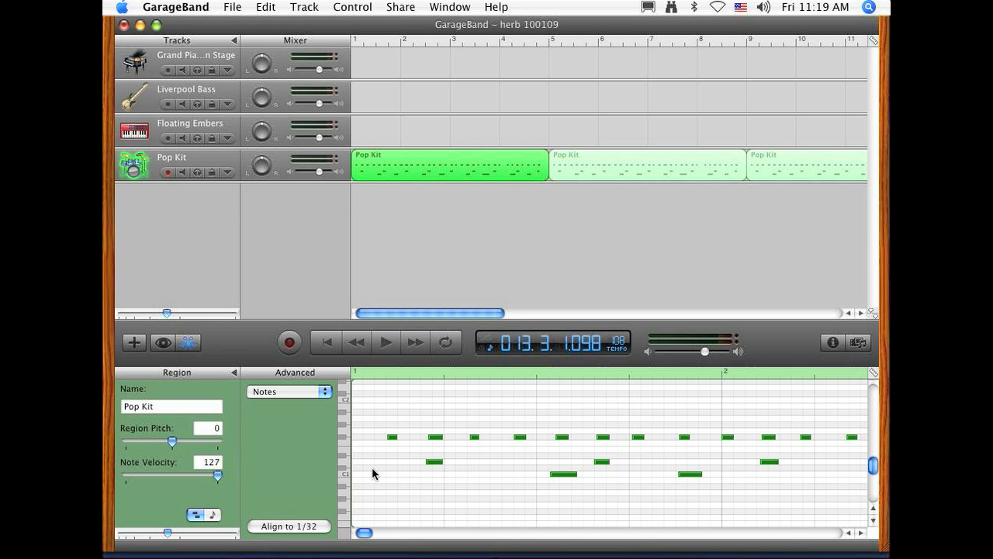
click(874, 373)
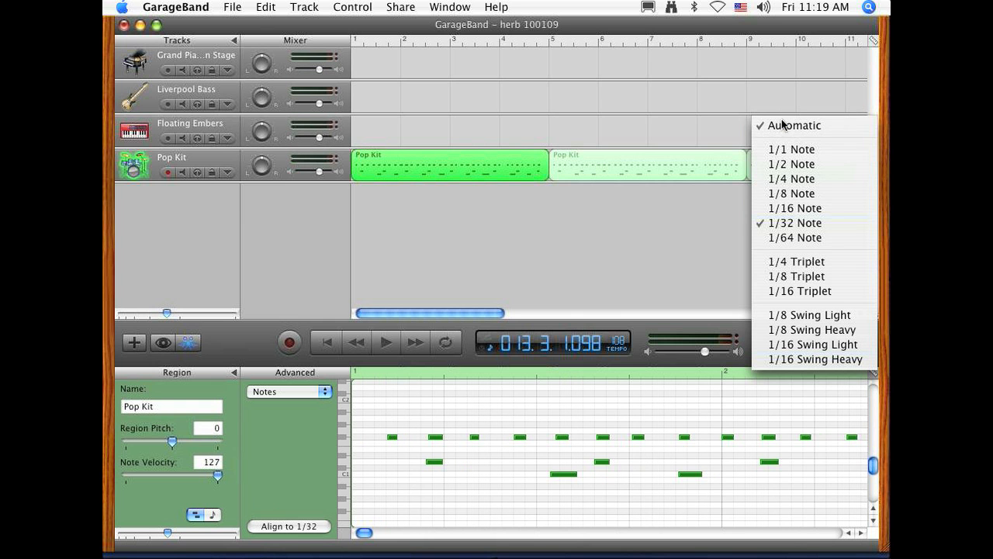
click(810, 179)
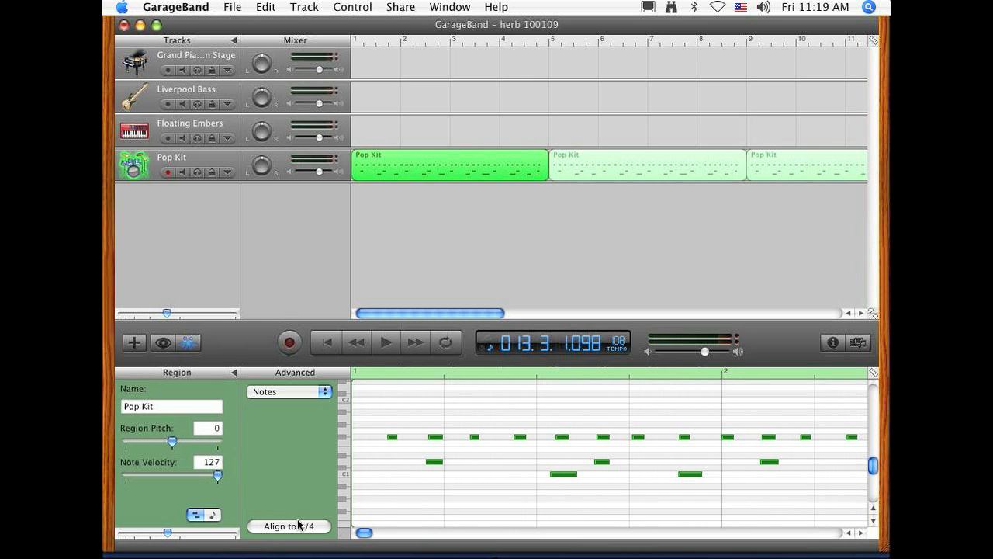
click(299, 526)
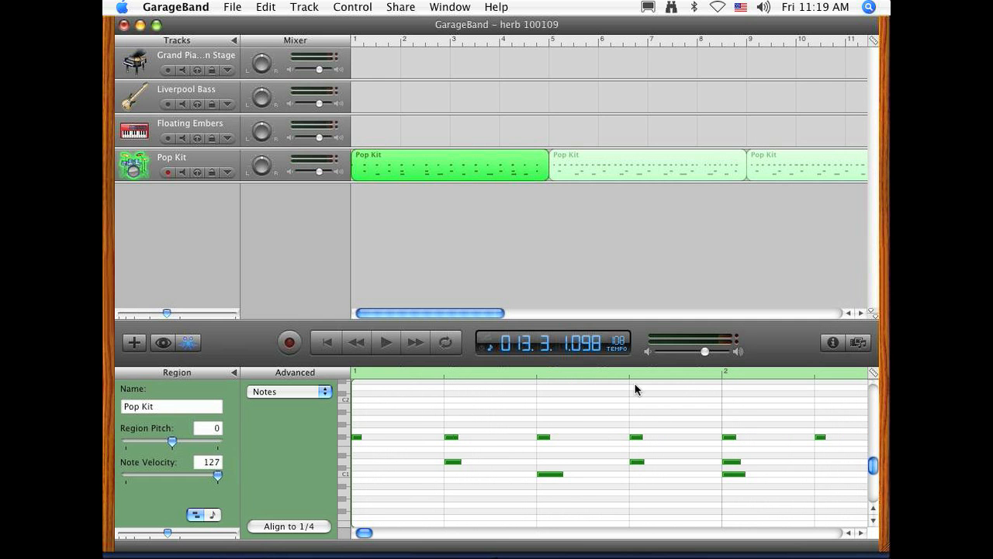
click(265, 7)
click(294, 24)
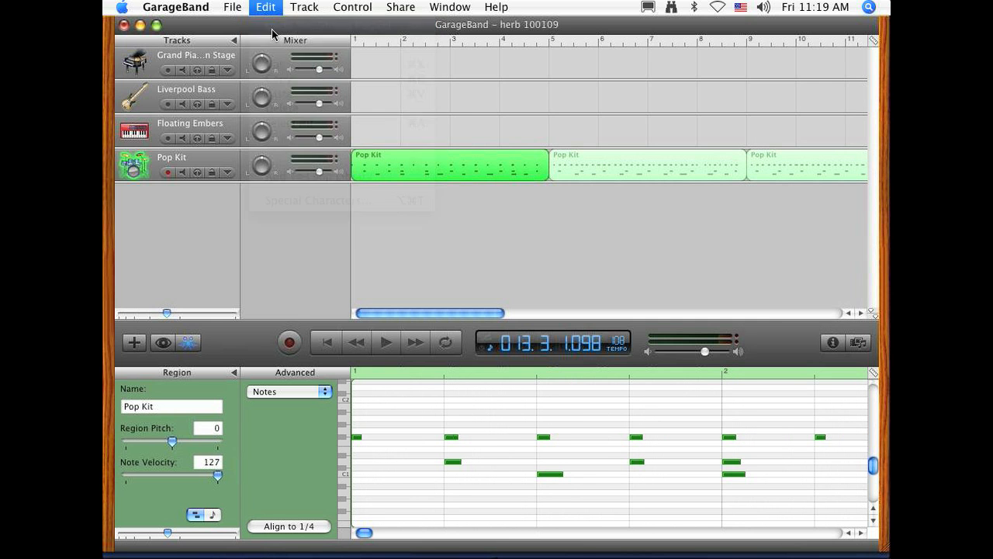
Step: Try aligning the drum notes of the first Pop Kit region to a 1/8 note grid, and undo the alignment
click(878, 375)
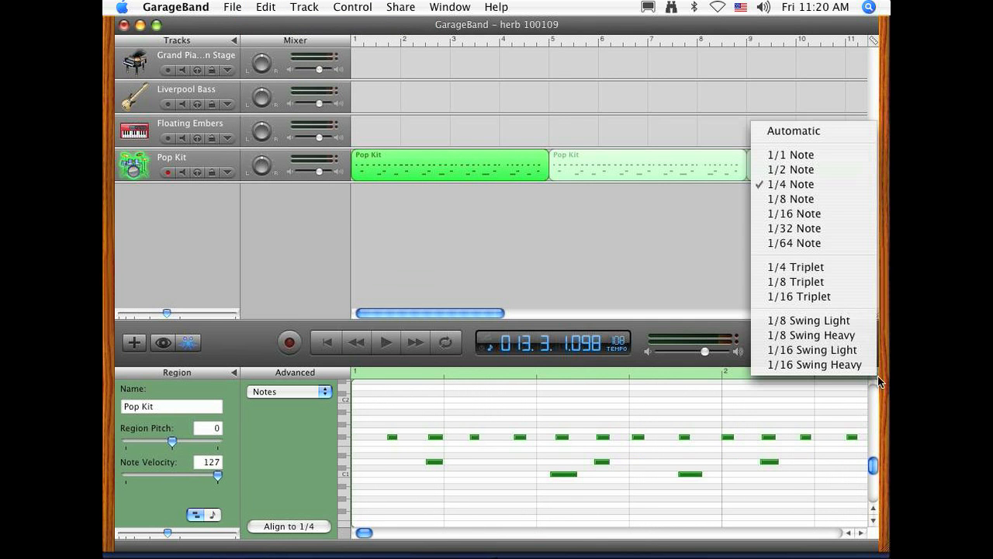
click(790, 198)
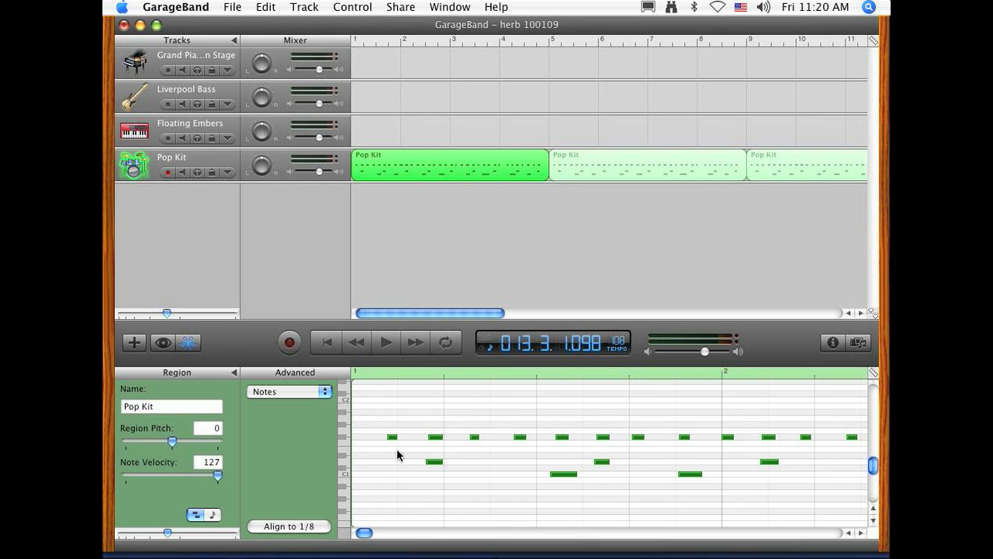
click(265, 530)
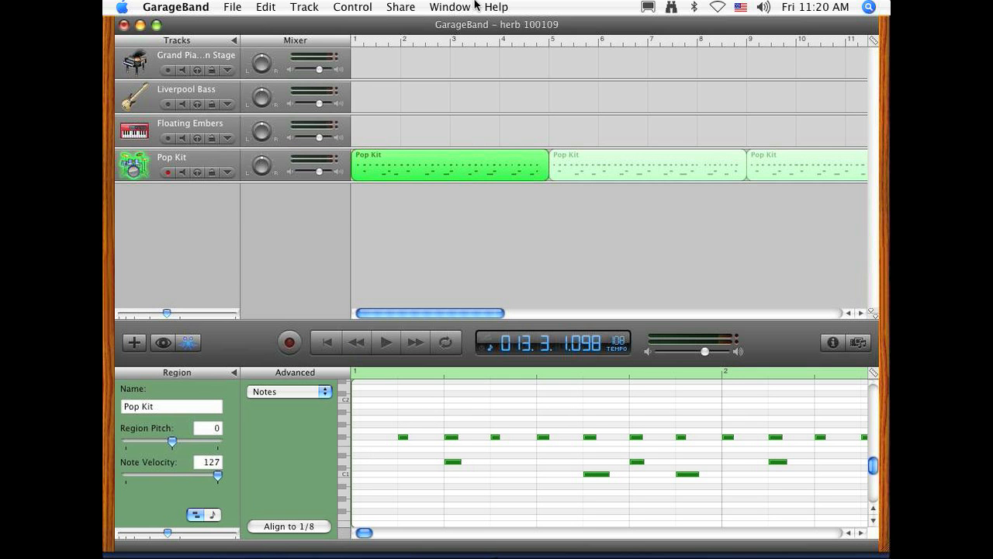
click(266, 7)
click(272, 26)
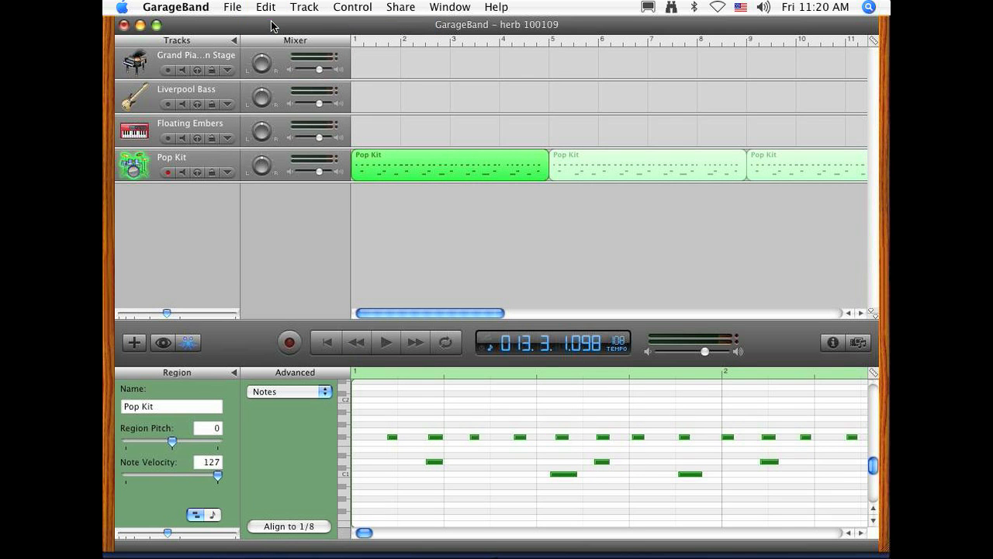
Step: Try aligning the first Pop Kit region's notes to a 1/16 note grid, and undo the alignment
click(876, 374)
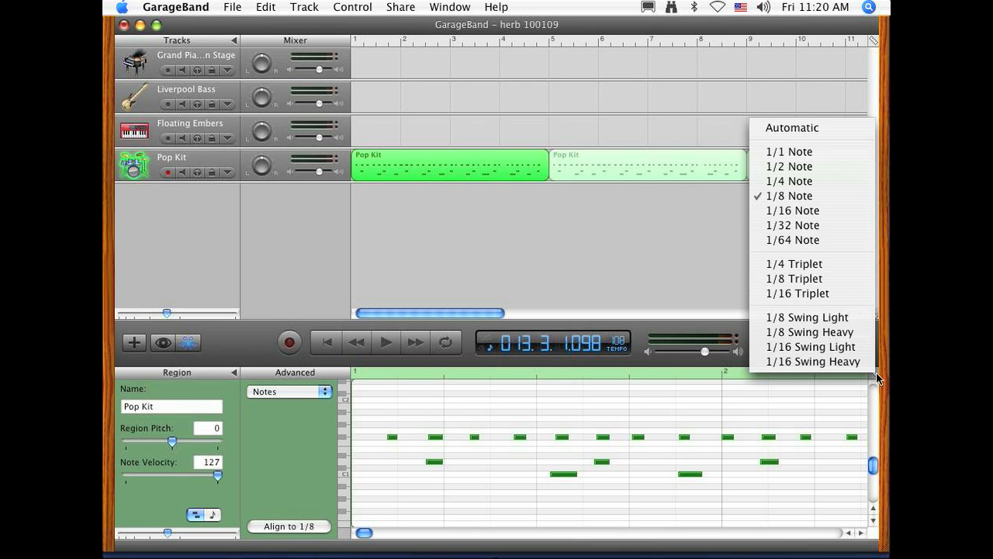
click(797, 211)
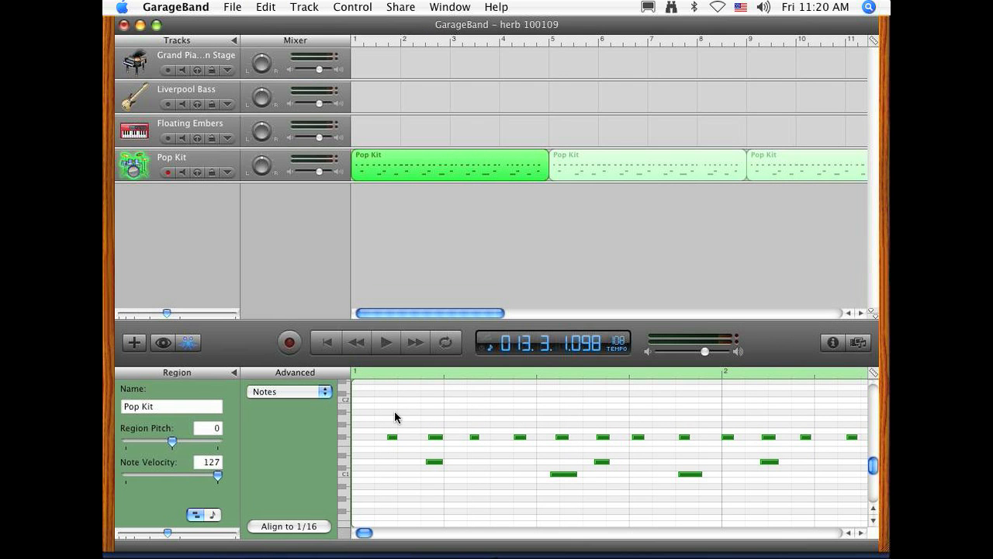
click(283, 534)
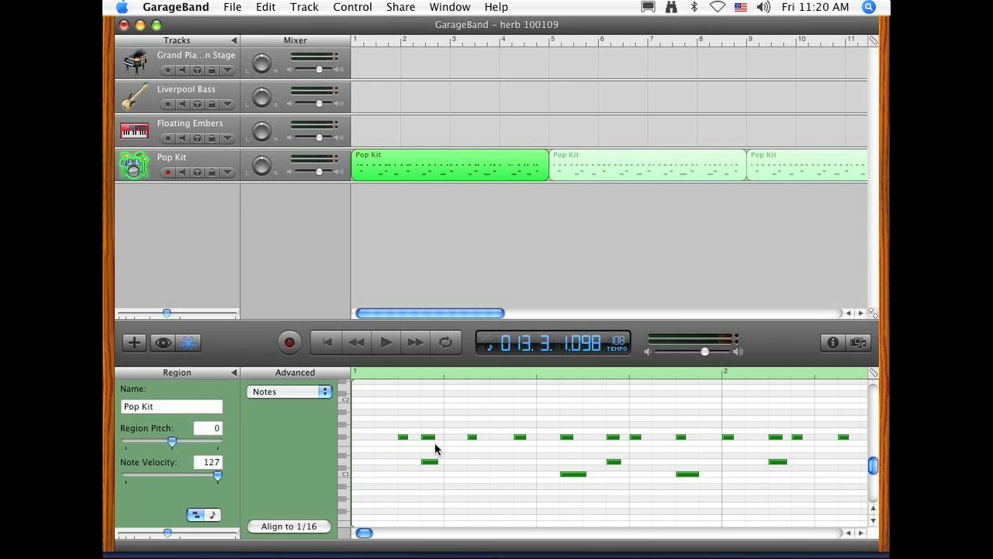
click(253, 7)
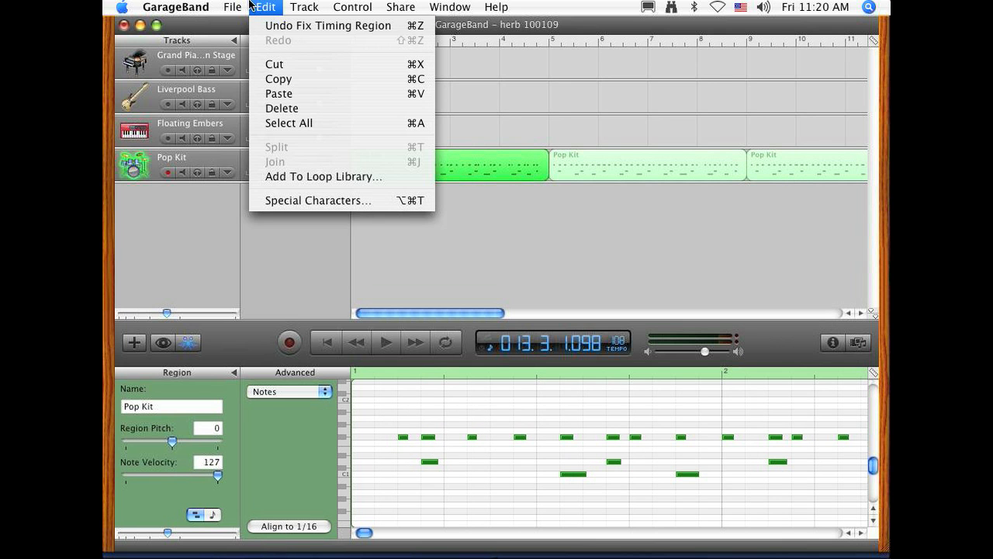
click(262, 26)
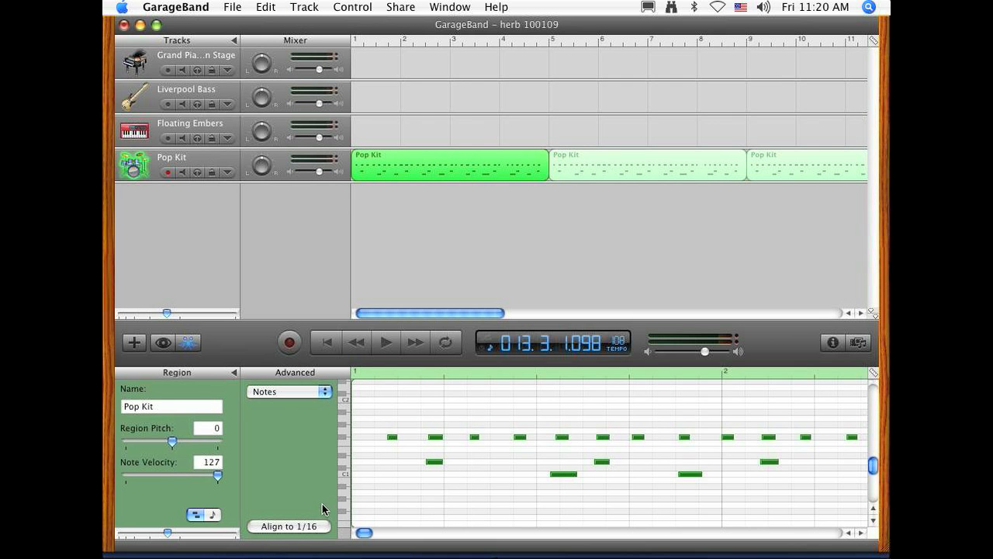
Step: Play the unaligned drum part from the start of the song, and return the playhead to bar 1
click(329, 342)
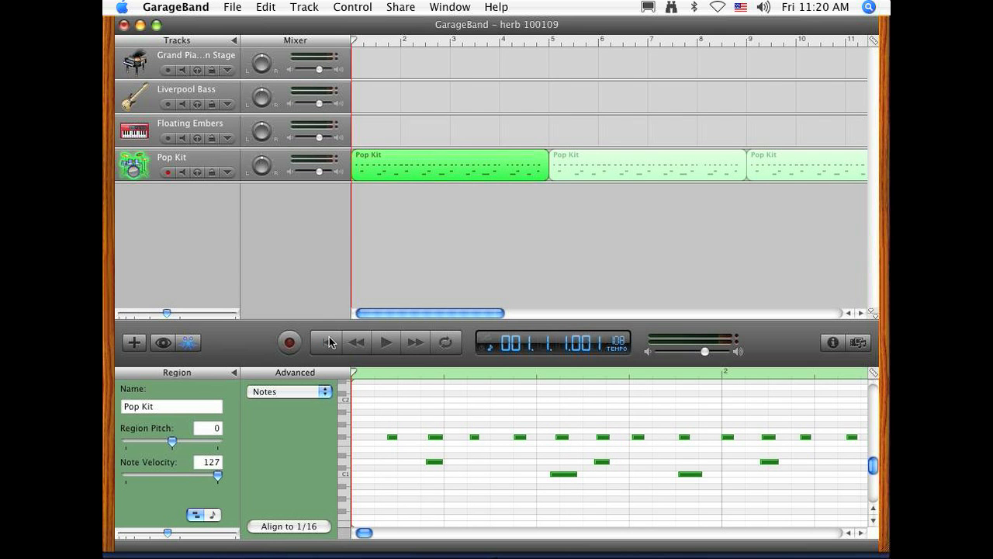
click(373, 348)
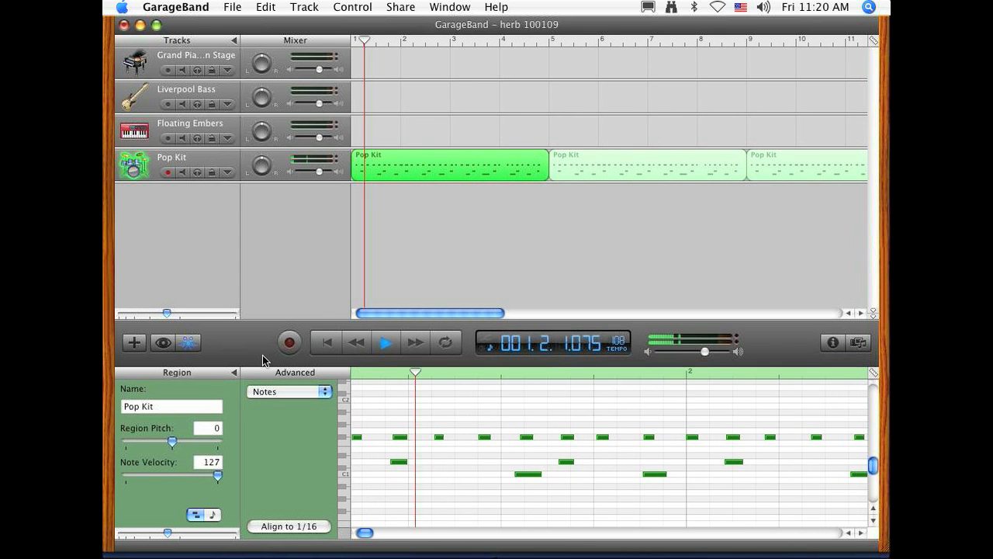
click(316, 347)
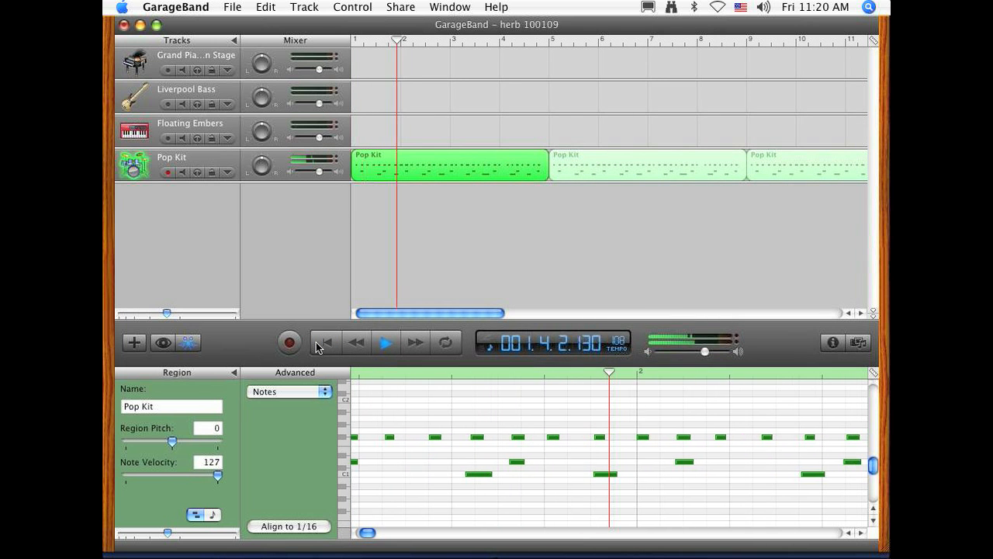
key(space)
click(322, 347)
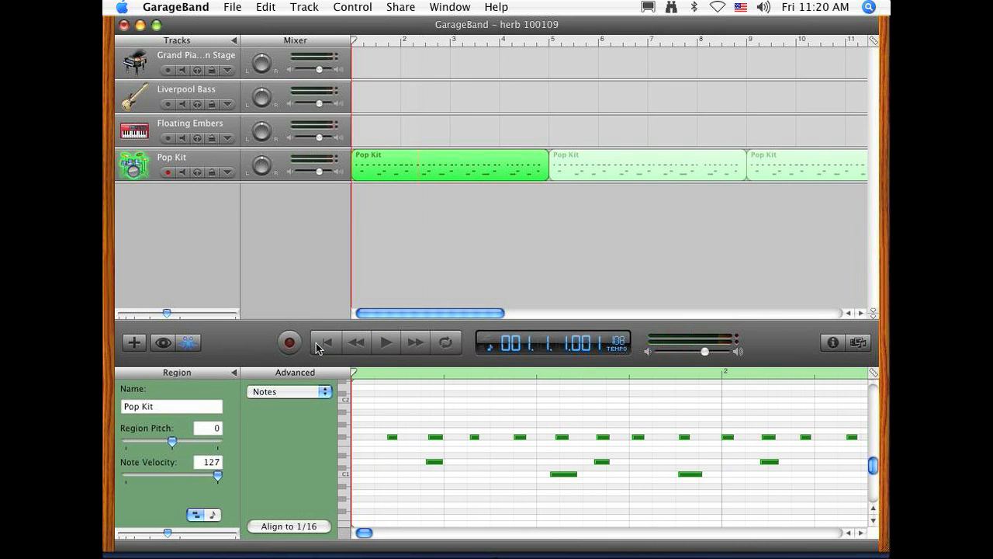
Step: Align the first drum region's notes to 1/16, play the result from bar 1, and undo the alignment
click(280, 527)
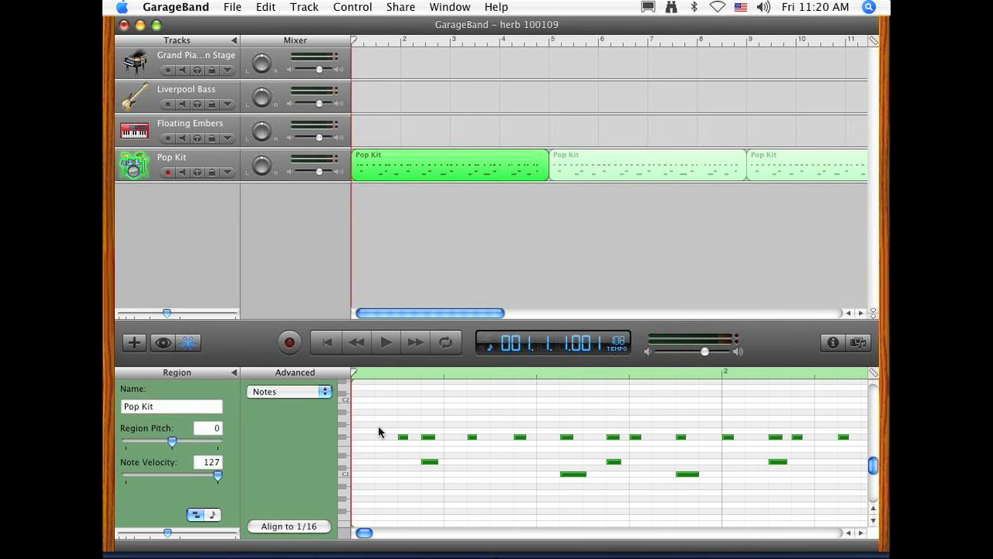
click(374, 346)
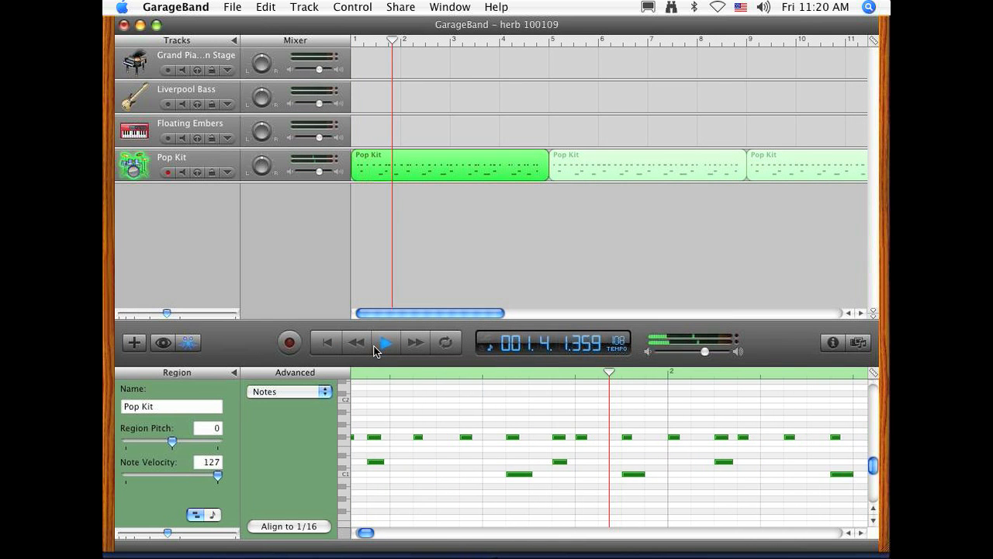
click(375, 346)
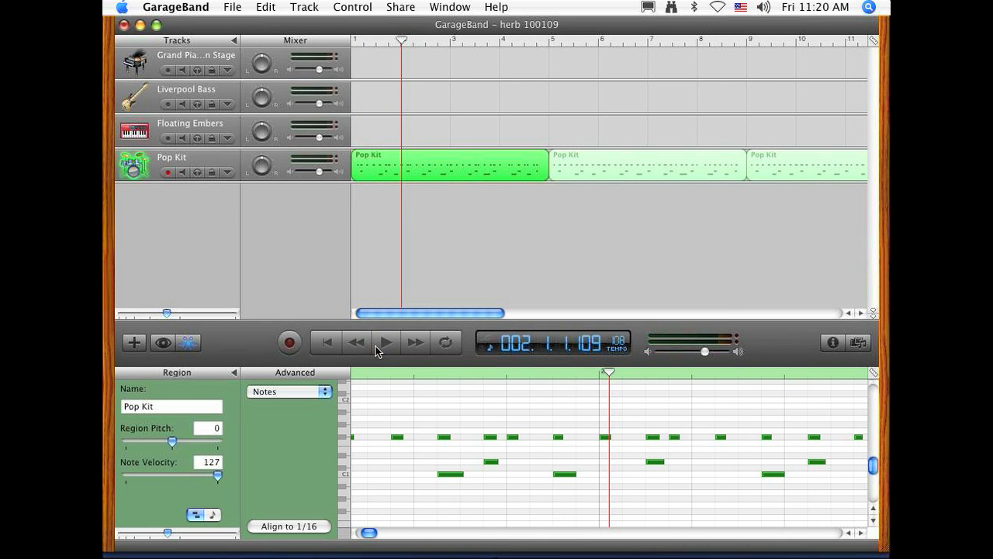
click(337, 344)
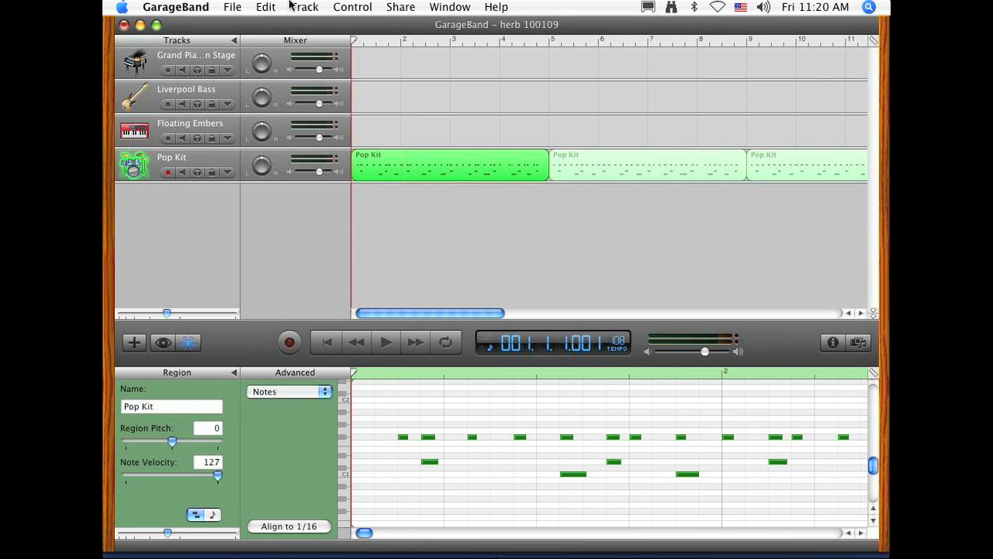
click(265, 7)
click(269, 30)
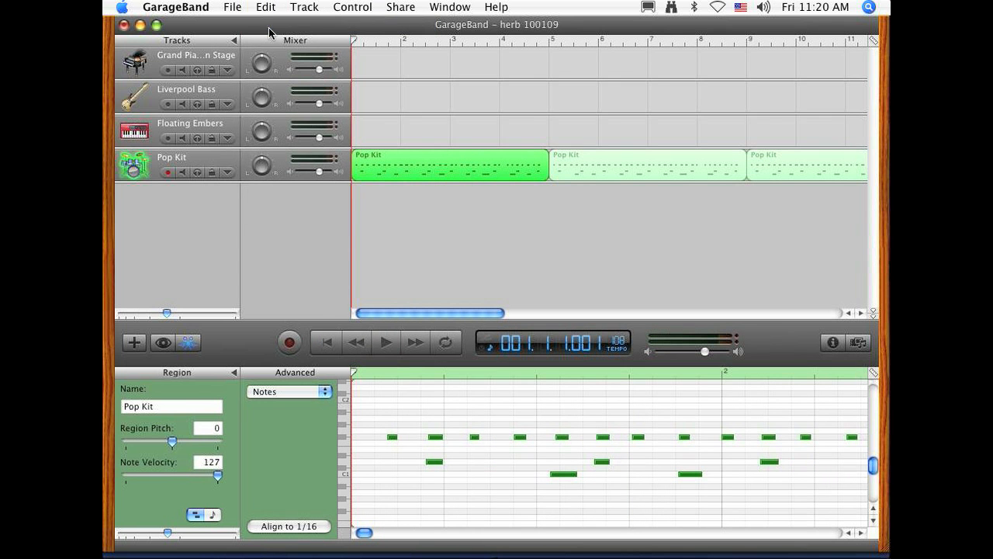
Step: Align the first drum region's notes to a 1/8 note grid, play the result from bar 1, and undo the alignment
click(874, 373)
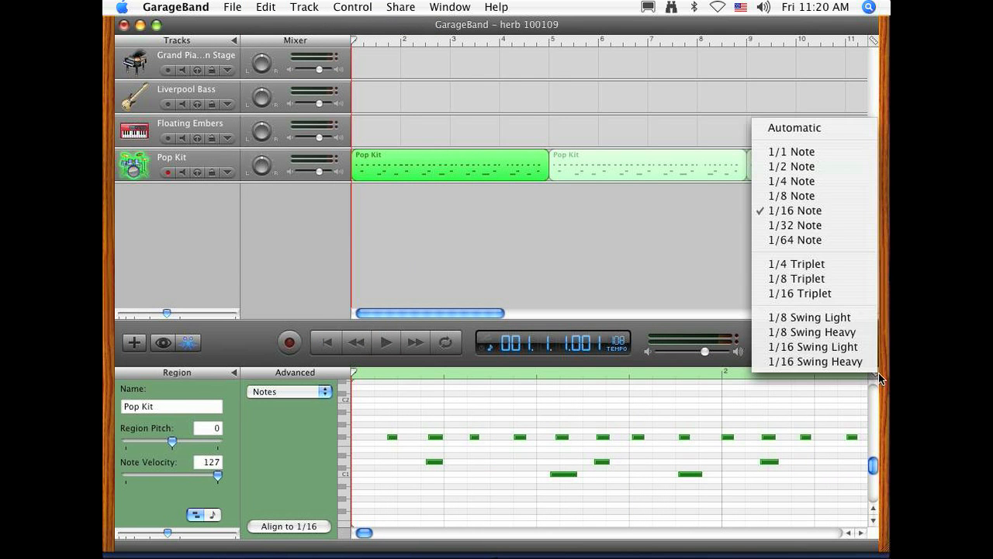
click(799, 194)
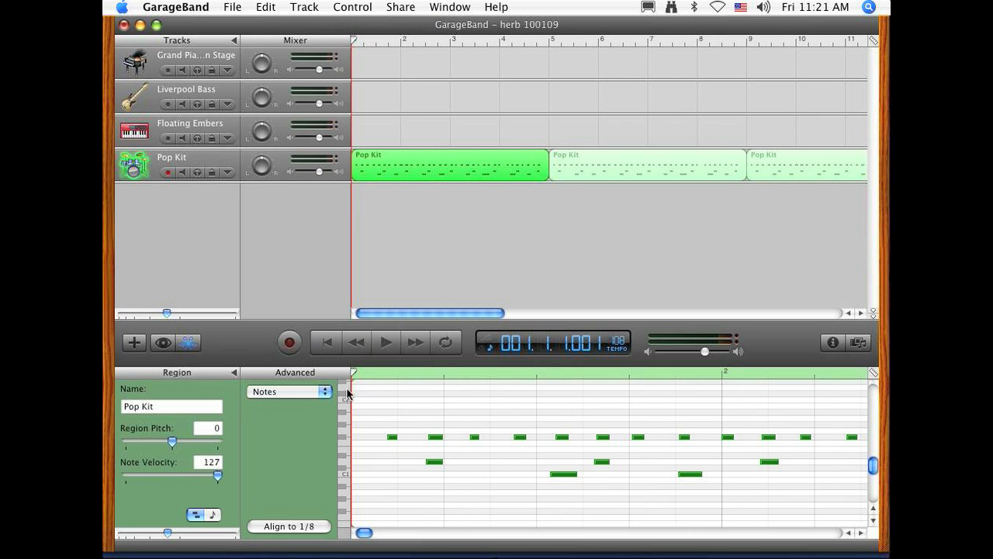
click(310, 526)
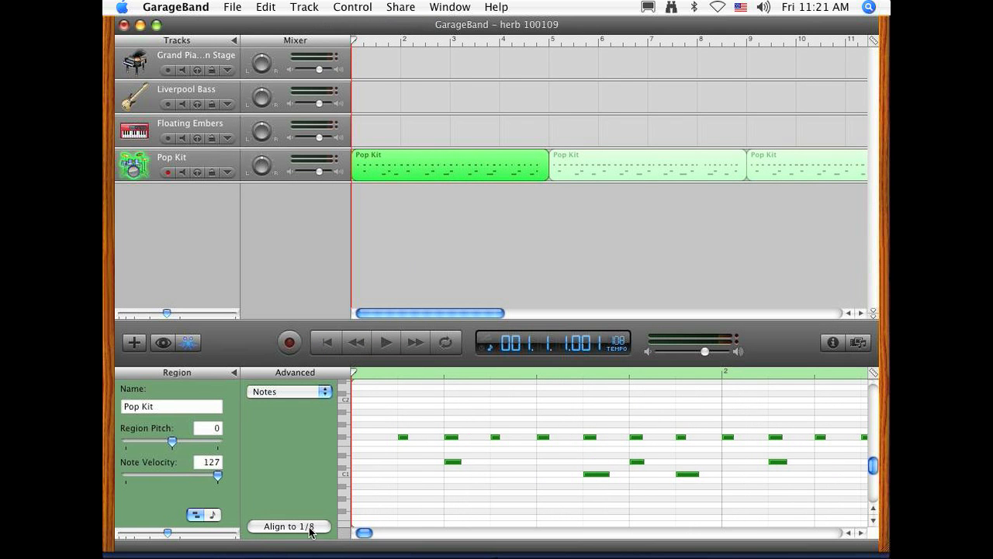
click(389, 340)
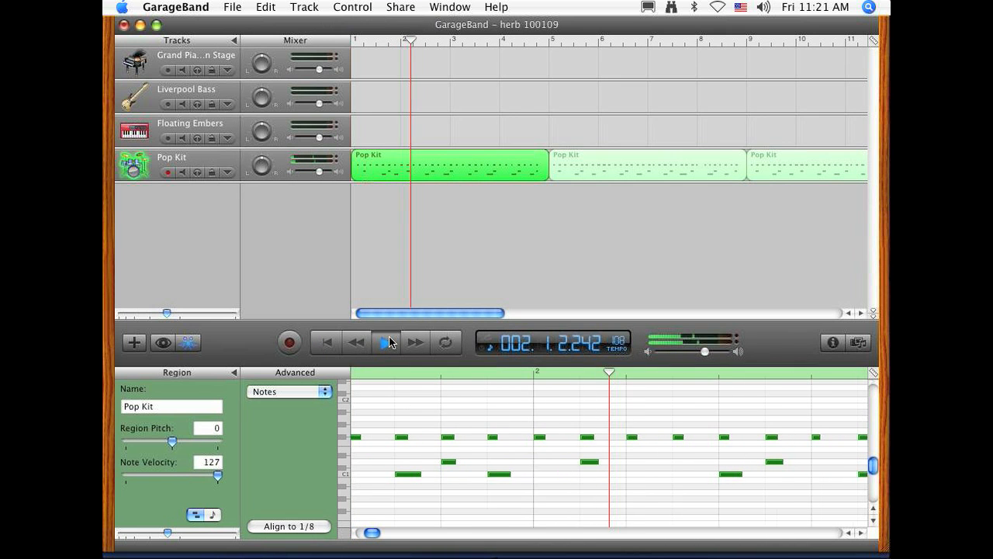
click(335, 343)
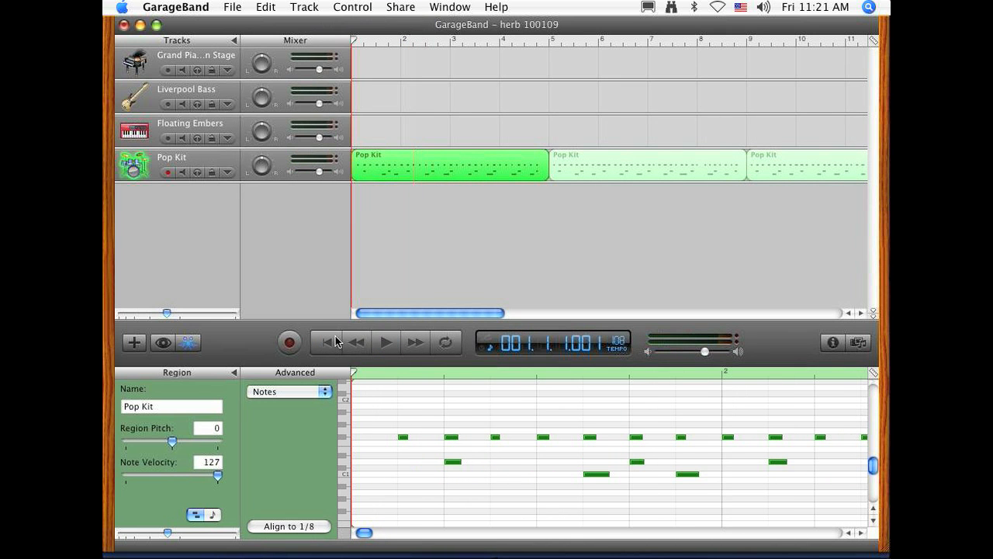
click(264, 7)
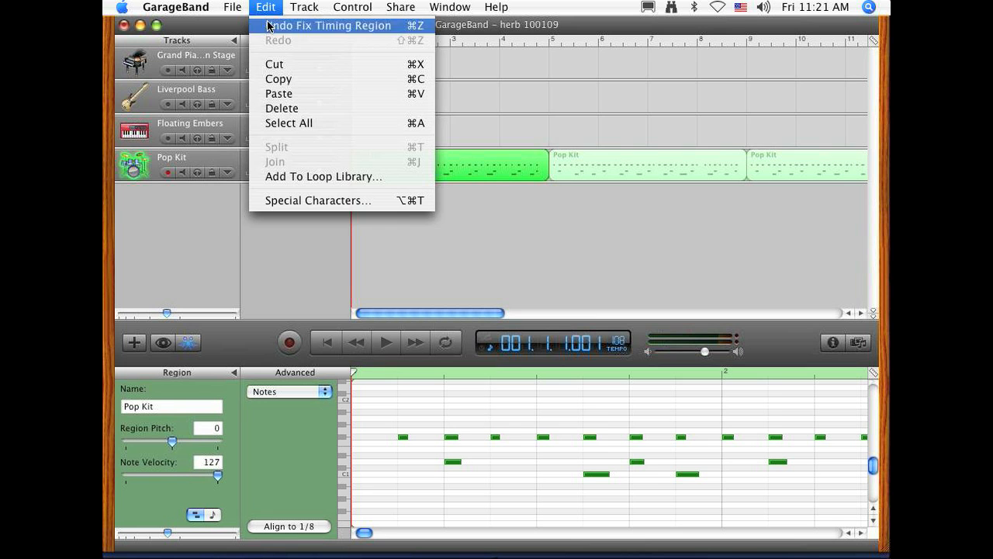
click(267, 25)
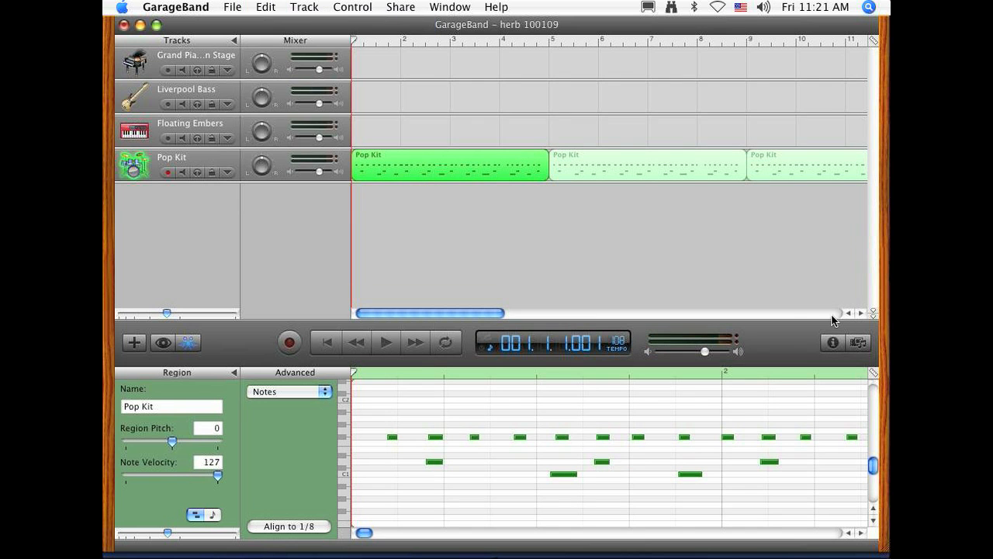
Step: Play the drum part from bar 1 with the note grid set to 1/4 Note, and undo the last paste
click(873, 371)
click(809, 177)
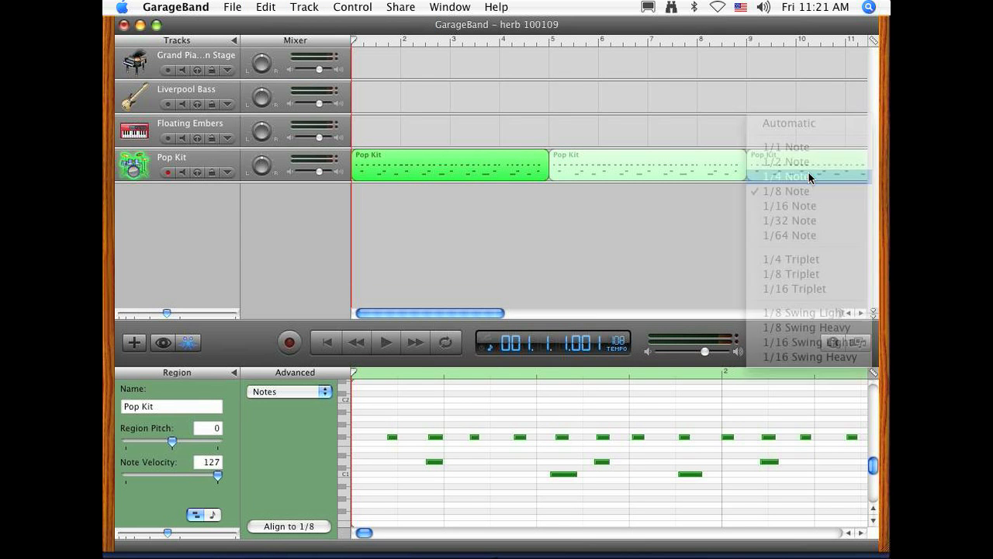
click(395, 344)
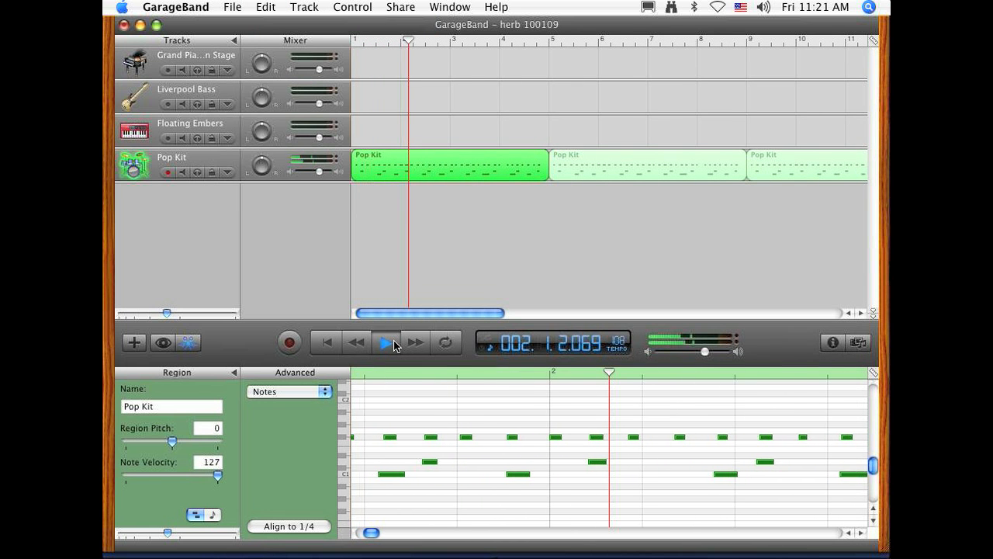
click(393, 345)
click(327, 343)
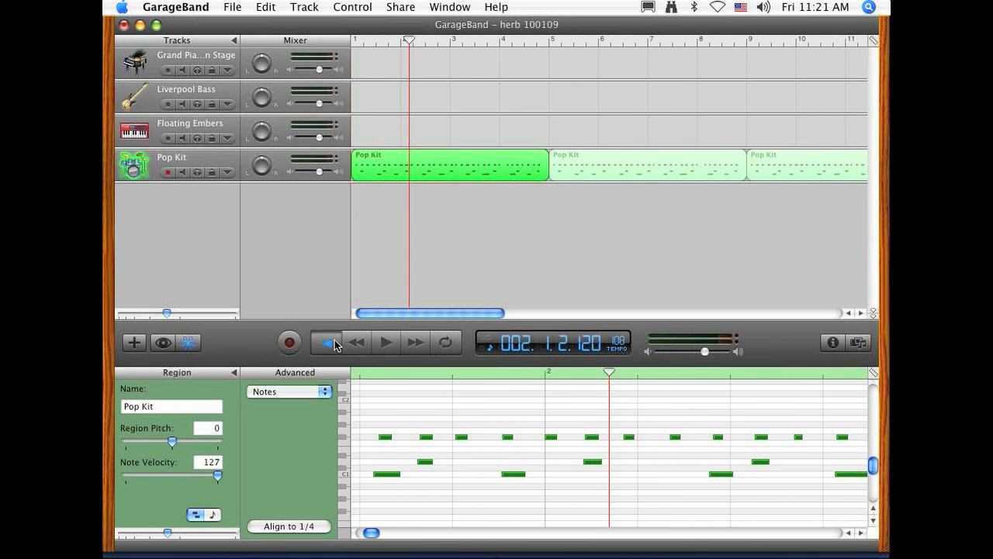
click(287, 6)
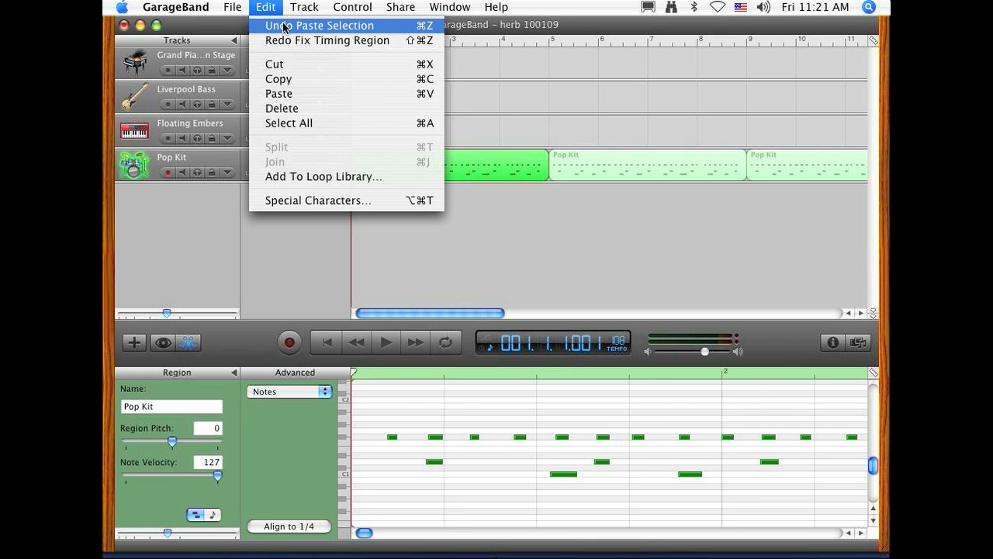
click(287, 25)
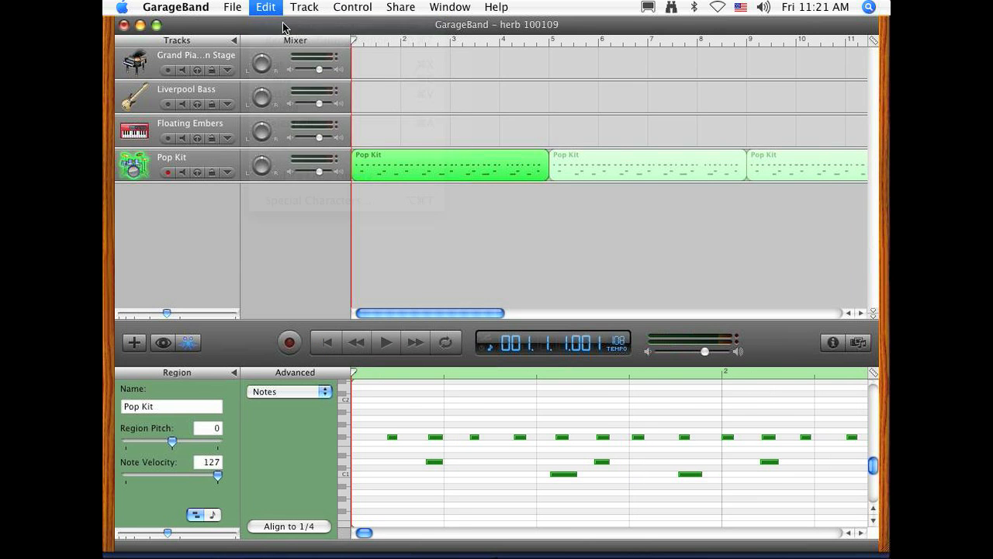
Step: Align the first drum region's notes to a 1/2 note grid, play the result from bar 1, and undo the alignment
click(872, 375)
click(789, 171)
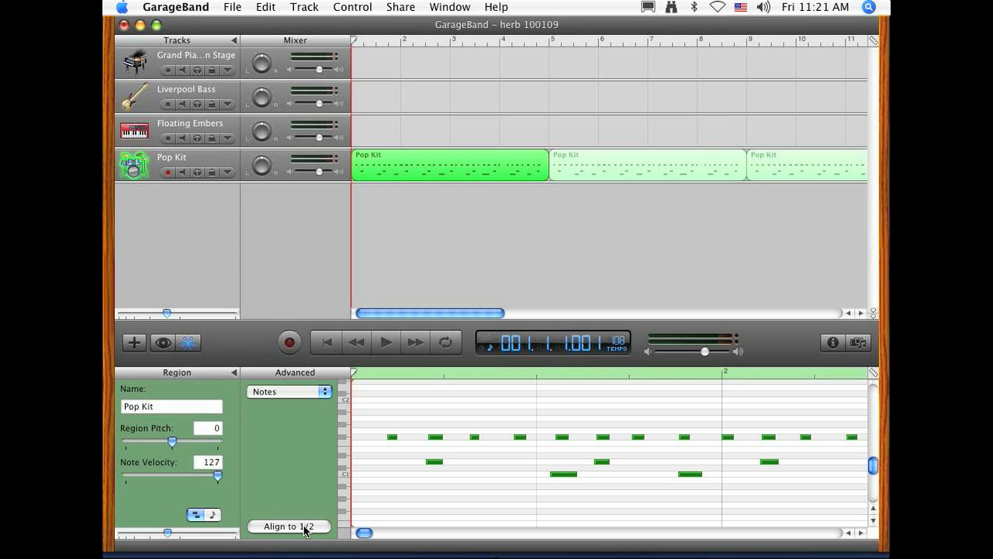
click(305, 527)
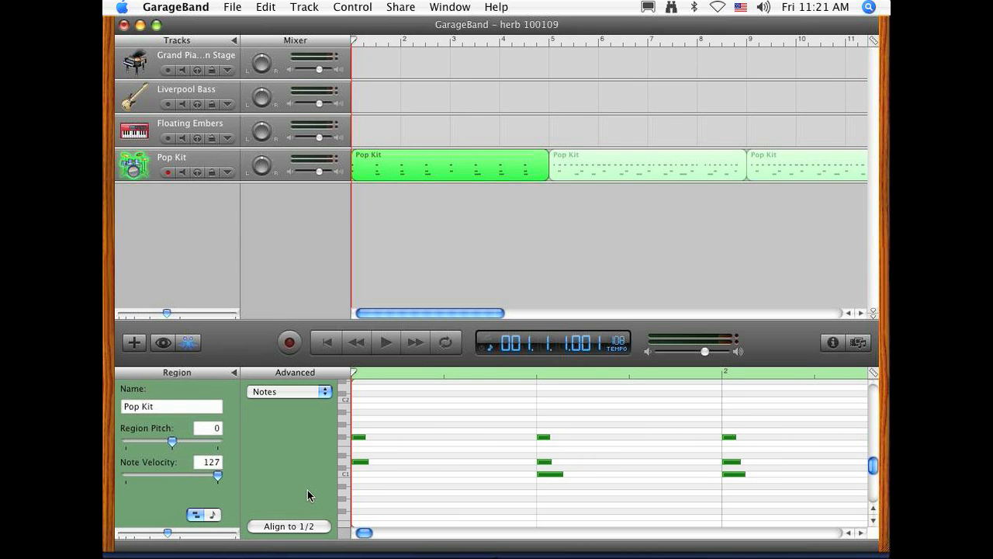
click(387, 343)
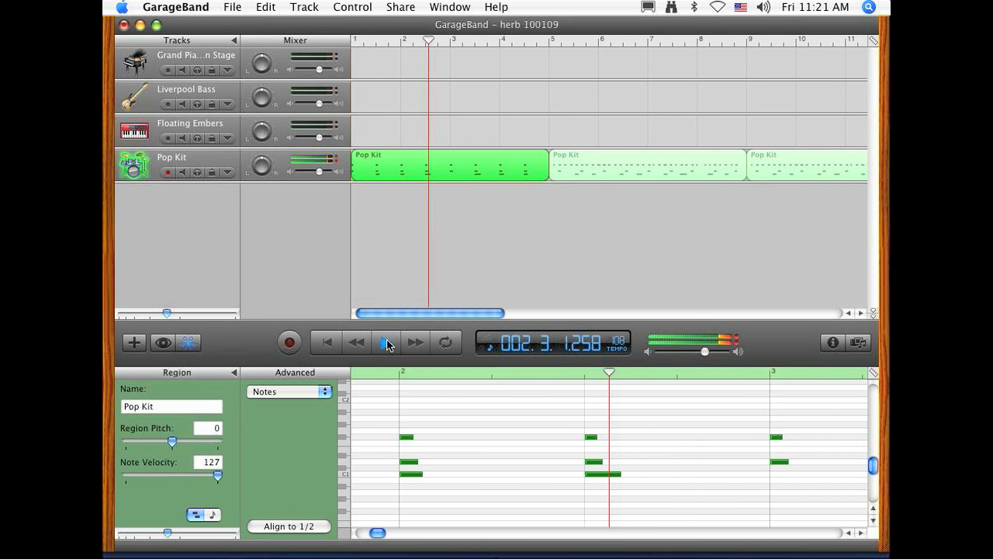
click(388, 343)
click(325, 343)
click(268, 7)
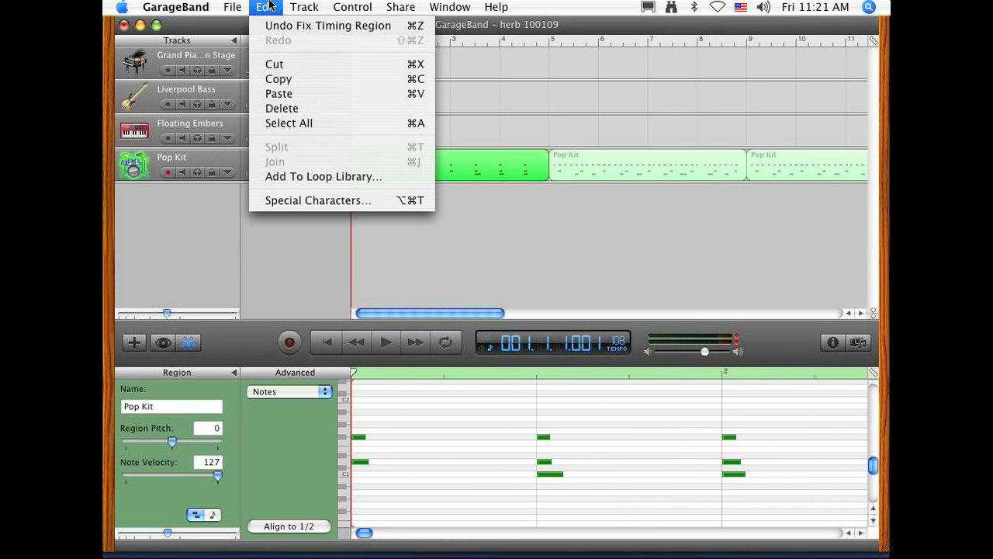
click(318, 25)
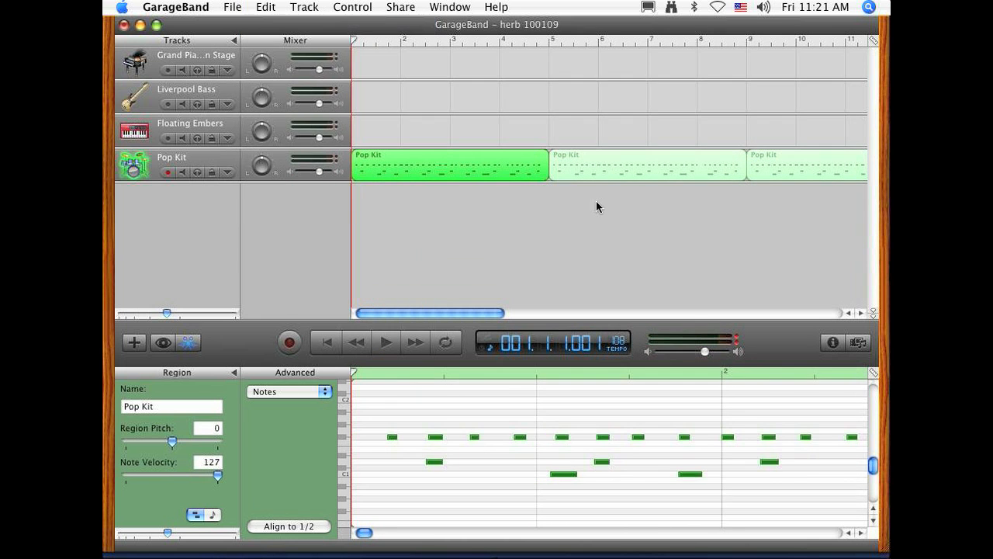
Step: Align the first drum region's notes to a 1/1 note grid, play the result from bar 1, and undo the alignment
click(871, 376)
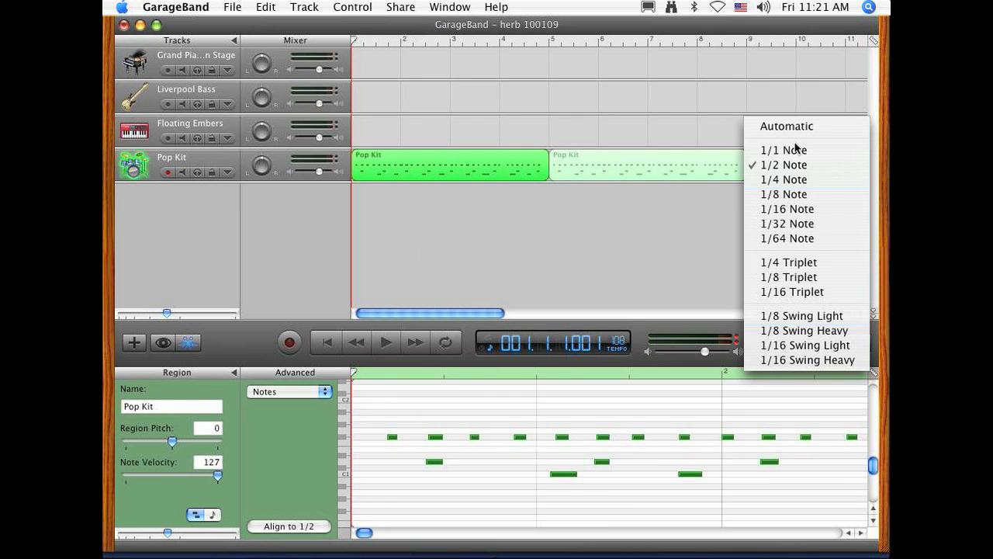
click(795, 154)
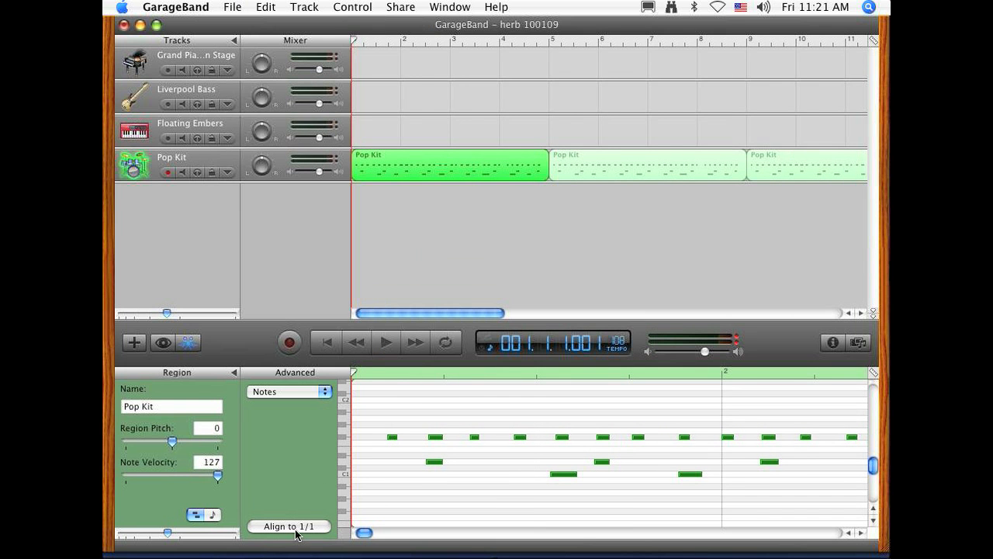
click(295, 529)
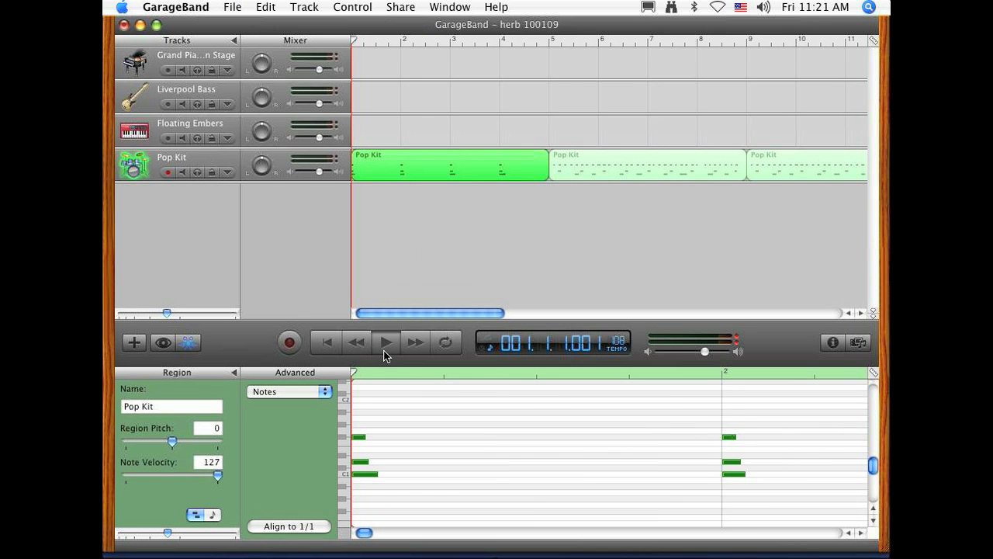
click(384, 350)
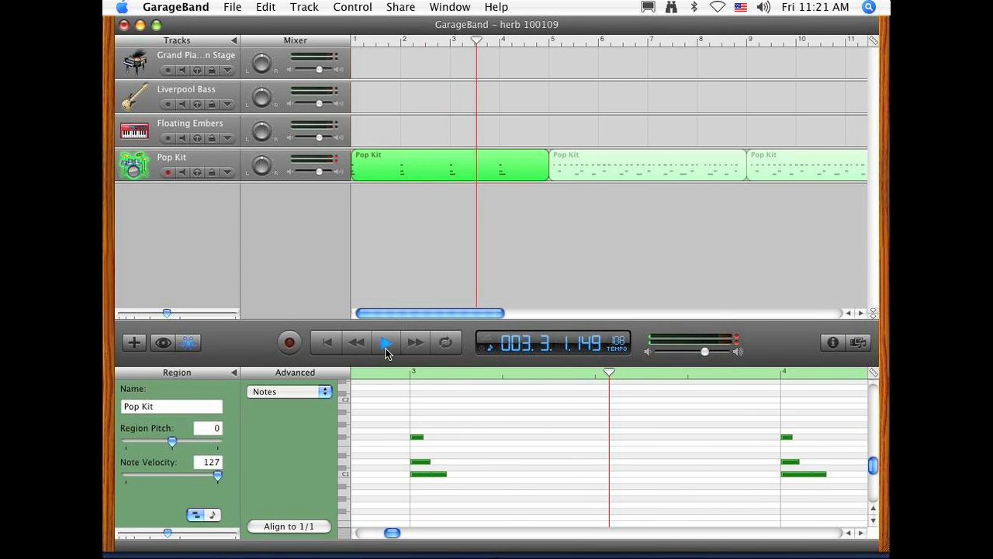
click(385, 343)
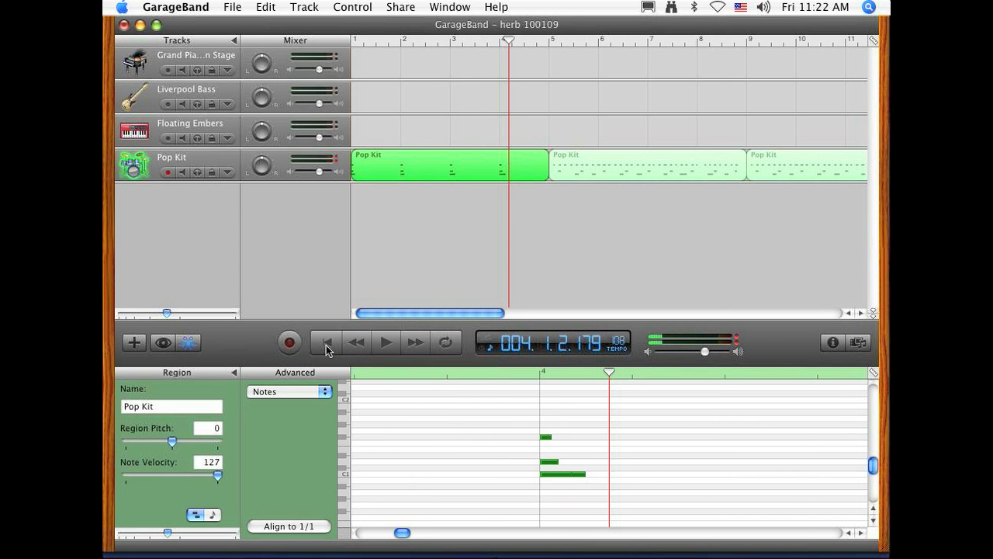
click(232, 7)
mouse_move(265, 7)
click(254, 29)
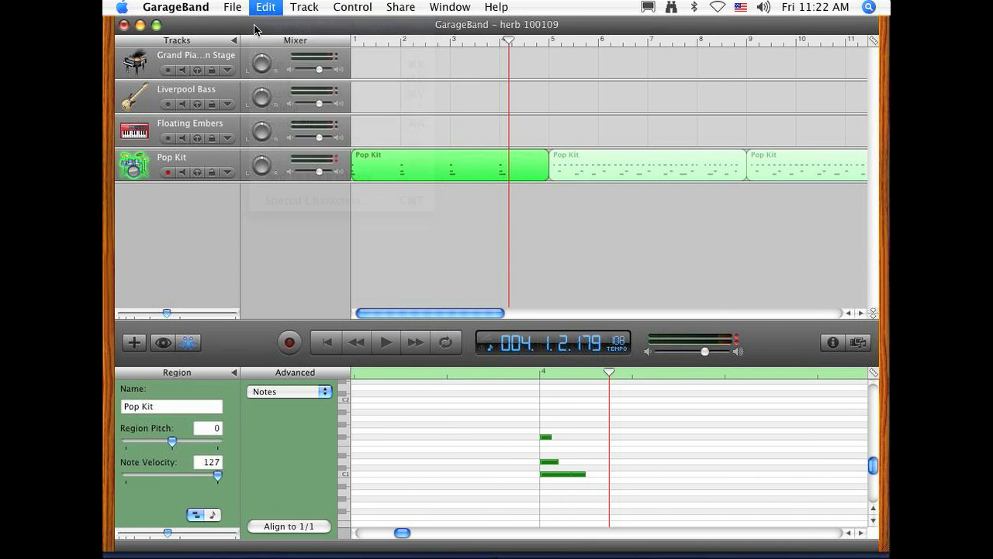
click(400, 522)
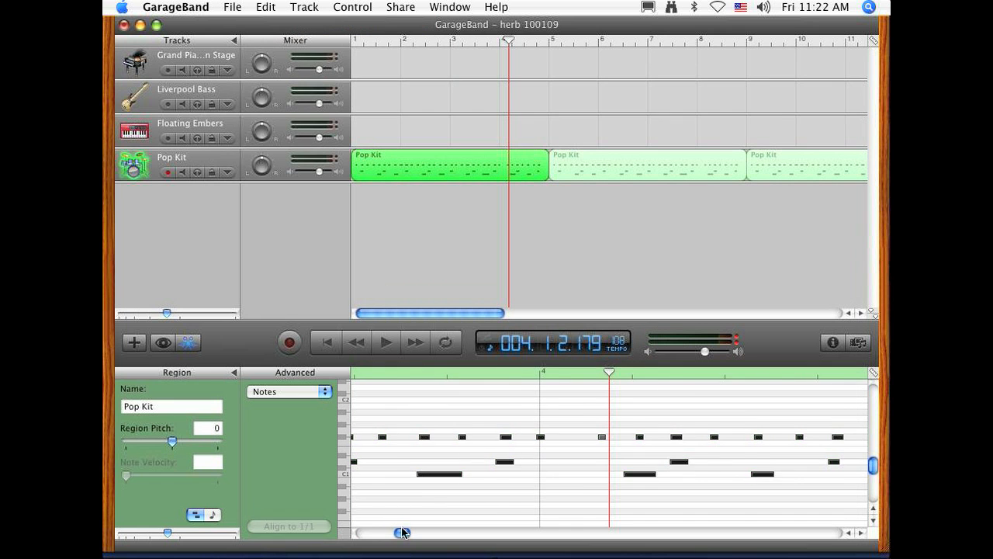
Step: Align only the uppermost row of notes in the first drum region to a 1/8 Triplet grid
drag(402, 532, 364, 533)
drag(361, 420, 779, 440)
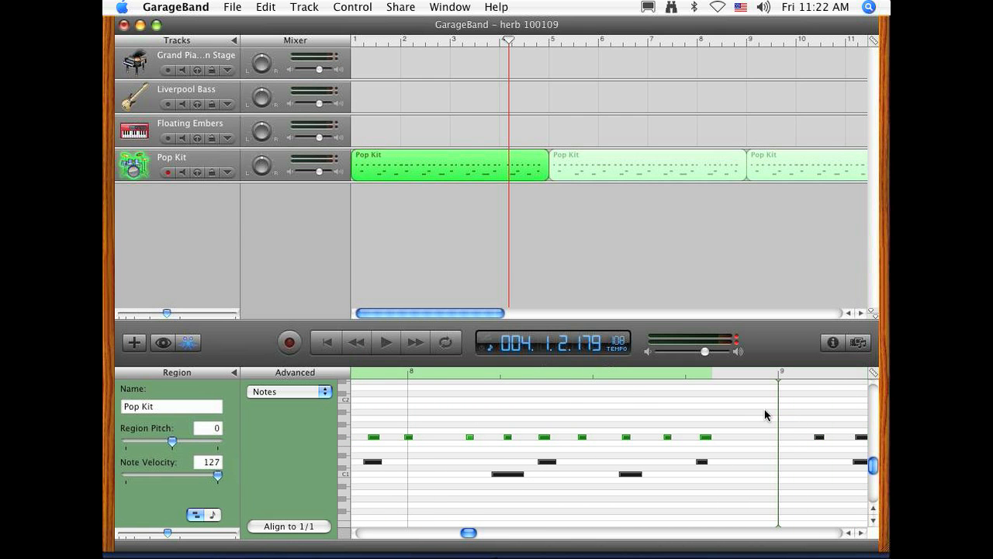
click(873, 376)
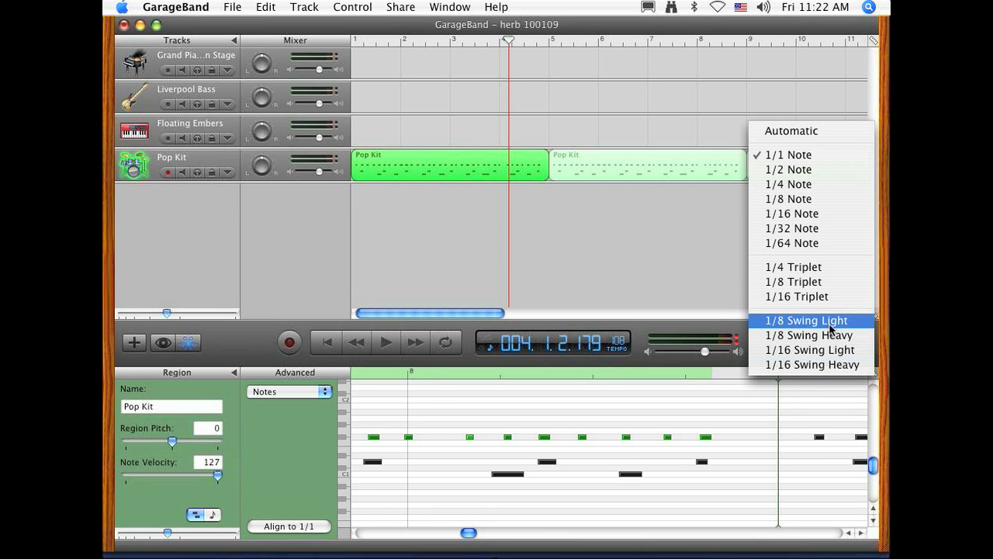
click(802, 283)
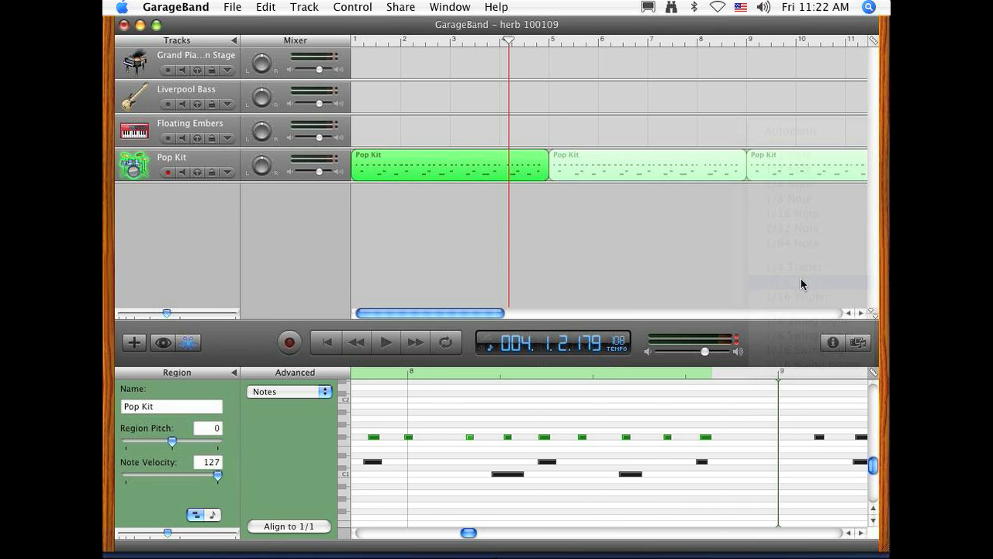
click(275, 527)
Step: Align only the lowest row of notes, at C1, in the first drum region to a 1/2 Note grid
drag(462, 531, 345, 530)
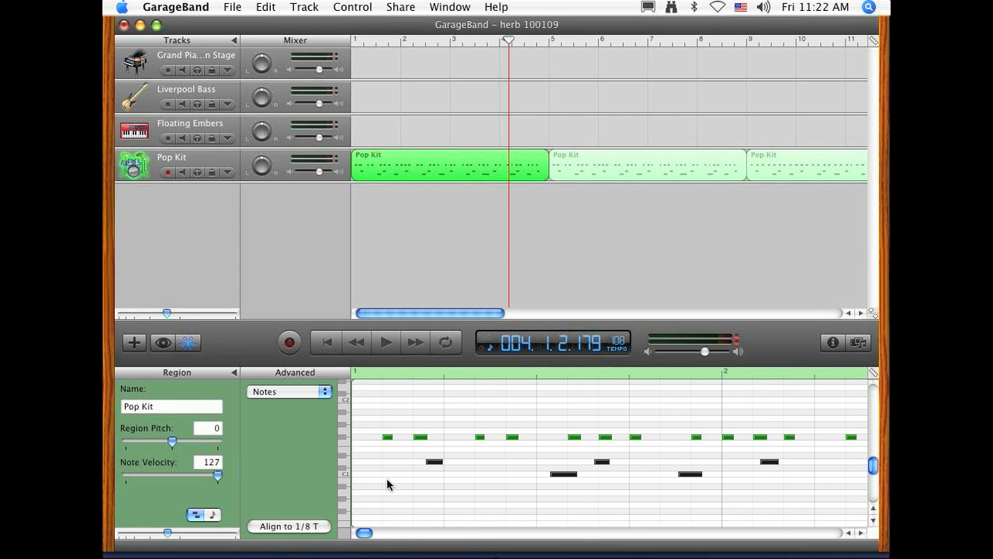
mouse_move(380, 476)
mouse_down()
mouse_move(735, 482)
mouse_move(872, 470)
mouse_move(825, 476)
mouse_up()
click(874, 370)
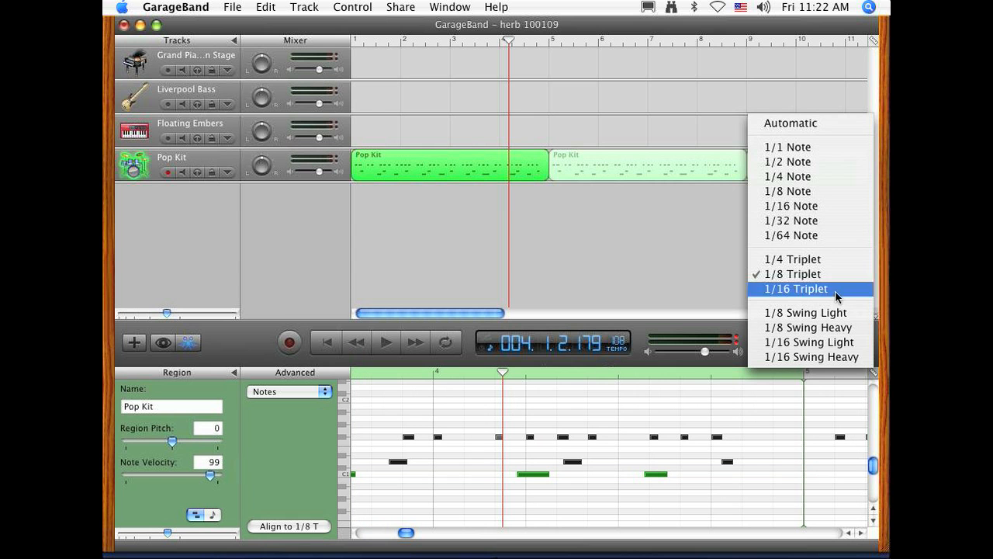
click(767, 163)
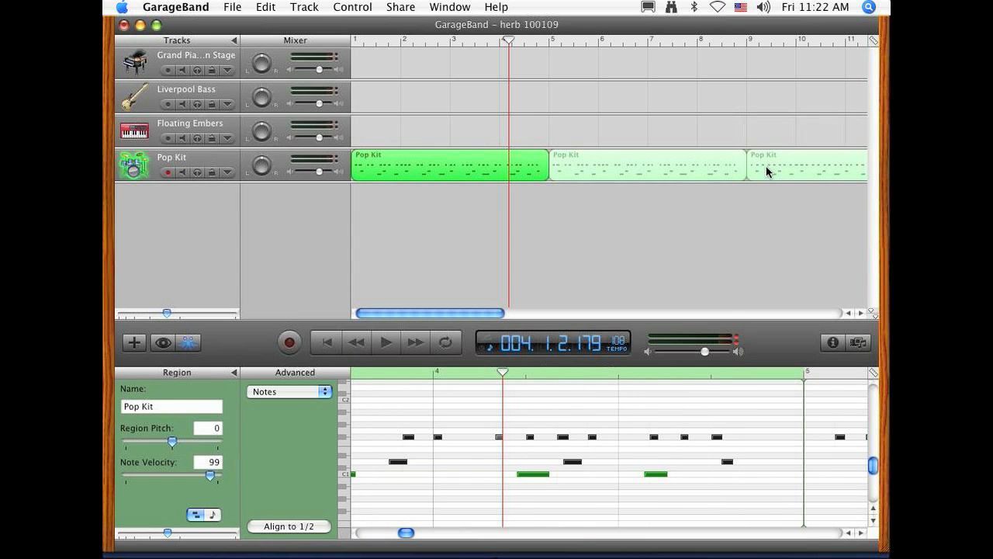
click(275, 525)
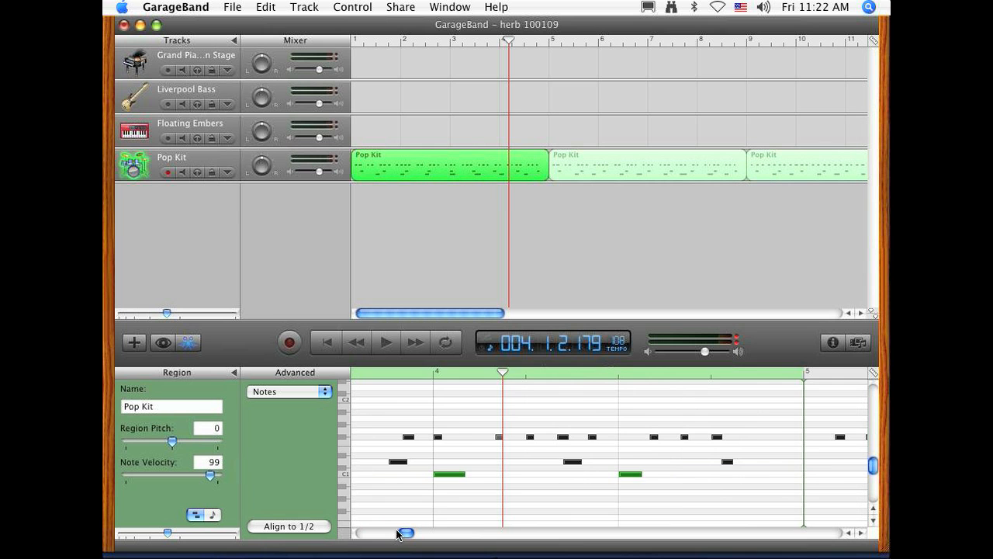
Step: Align only the middle row of notes in the first drum region to a 1/16 Swing Heavy grid
drag(407, 535, 365, 533)
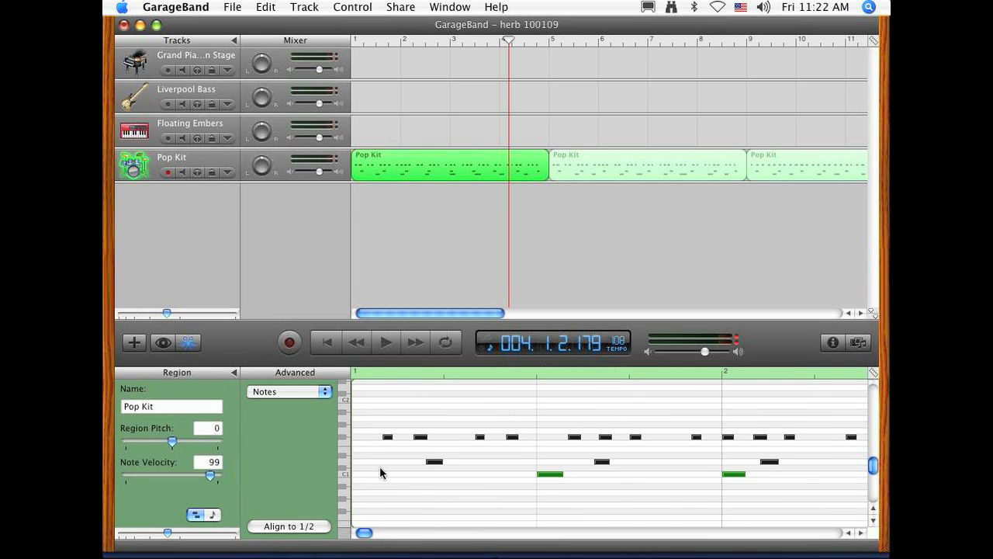
click(429, 462)
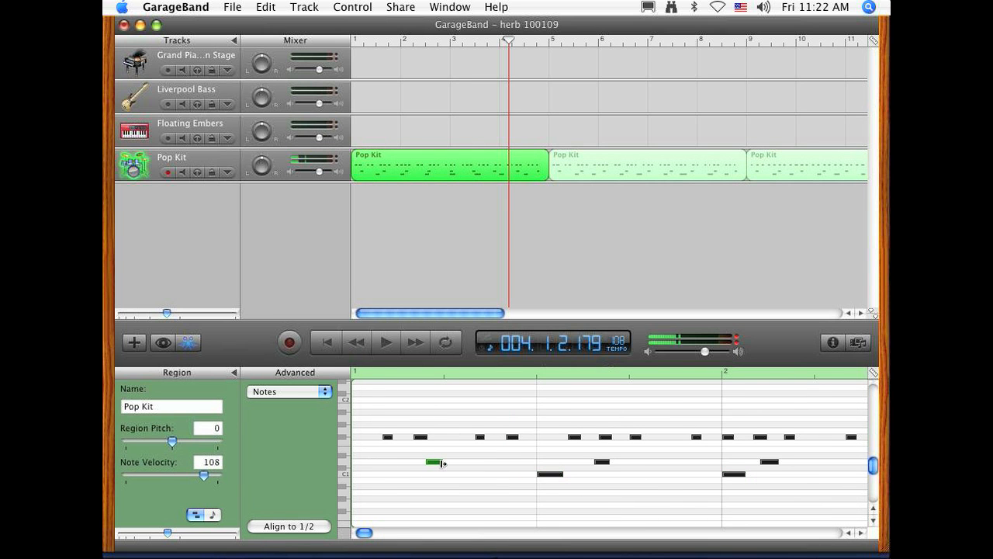
click(345, 462)
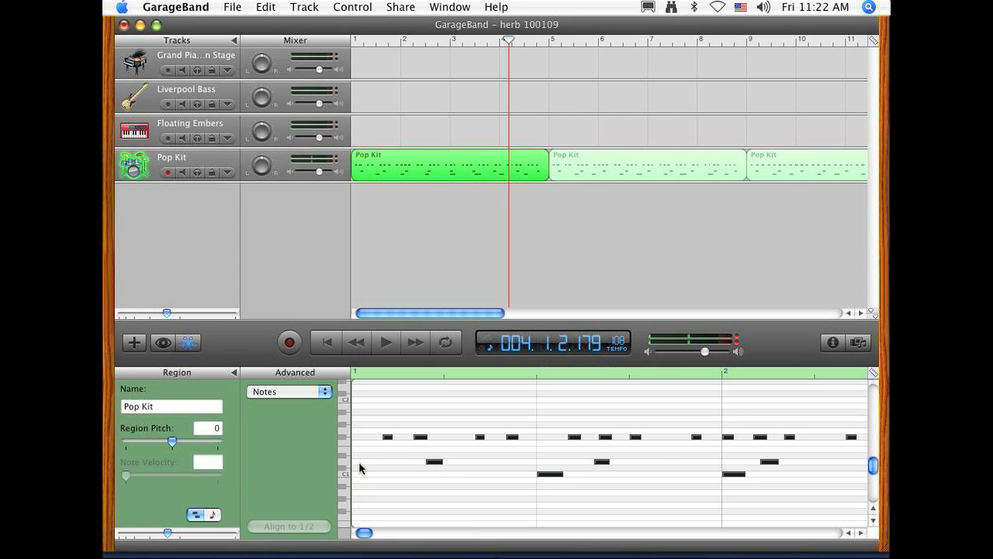
drag(358, 463, 435, 465)
mouse_move(701, 466)
mouse_down()
mouse_move(867, 462)
mouse_move(568, 463)
mouse_up()
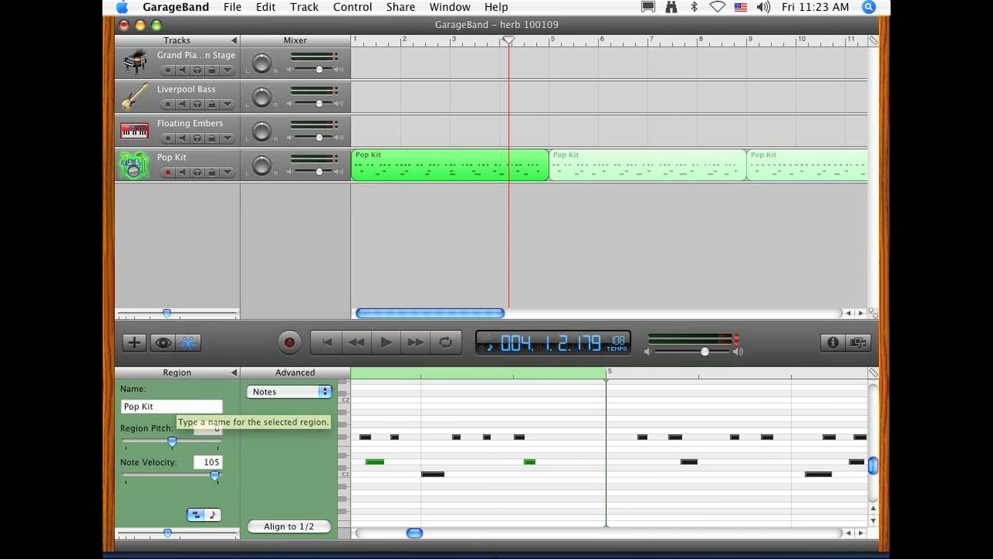
click(875, 374)
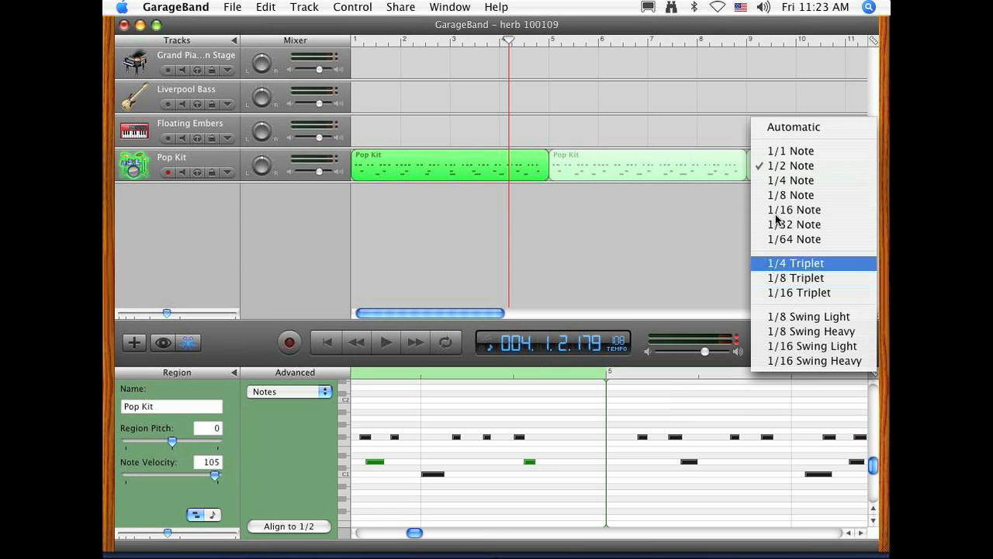
click(853, 361)
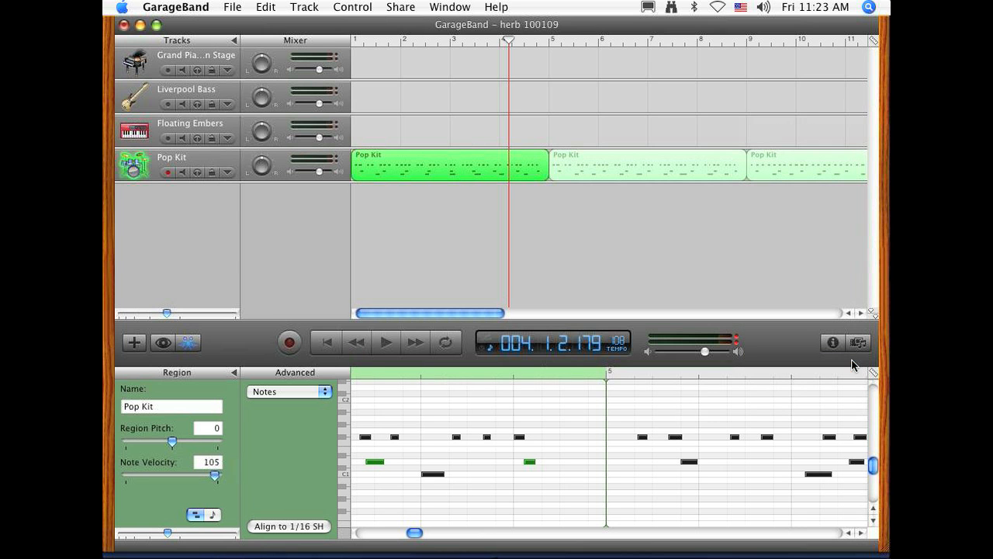
click(309, 527)
click(309, 528)
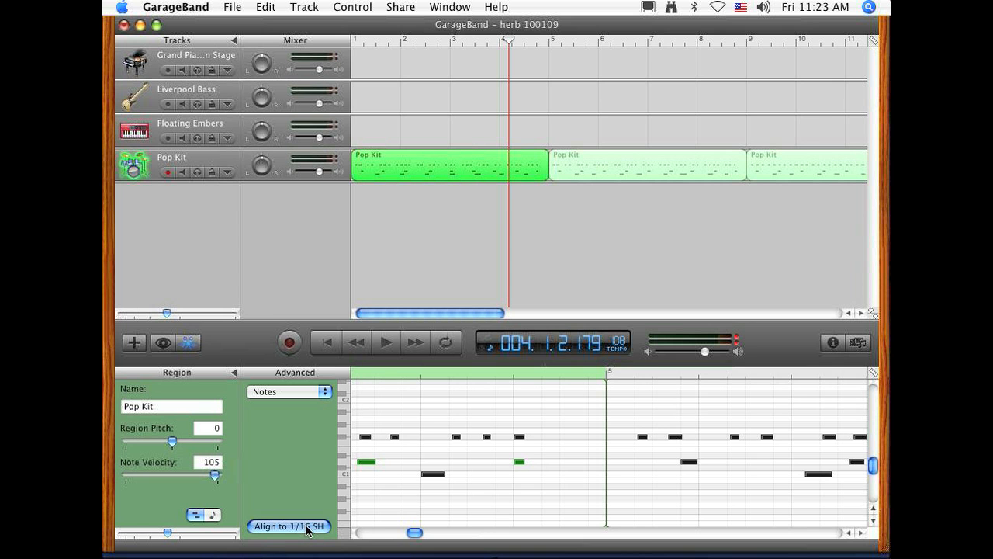
Step: Play the drum part with its separately aligned note rows twice from bar 1, and return the playhead to the start
drag(414, 531, 343, 533)
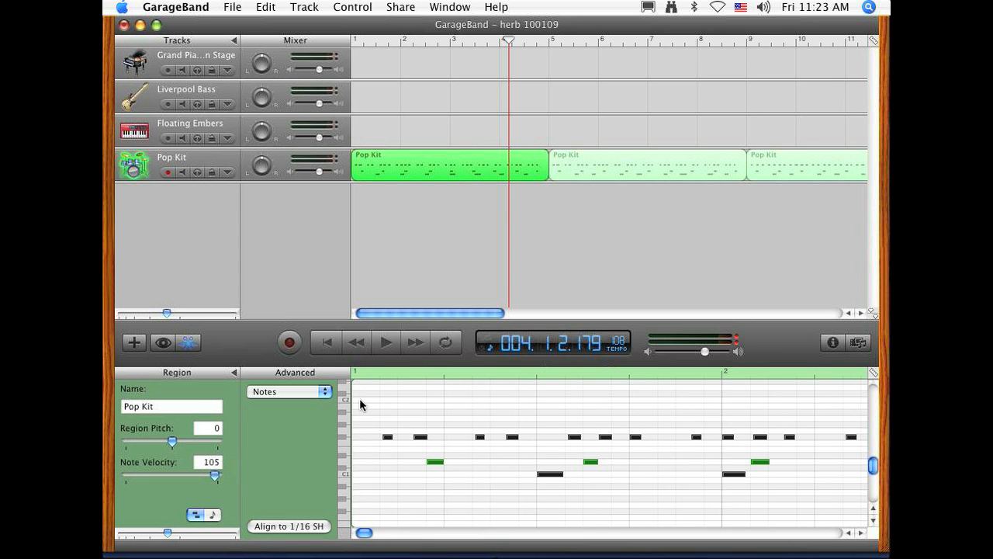
click(335, 344)
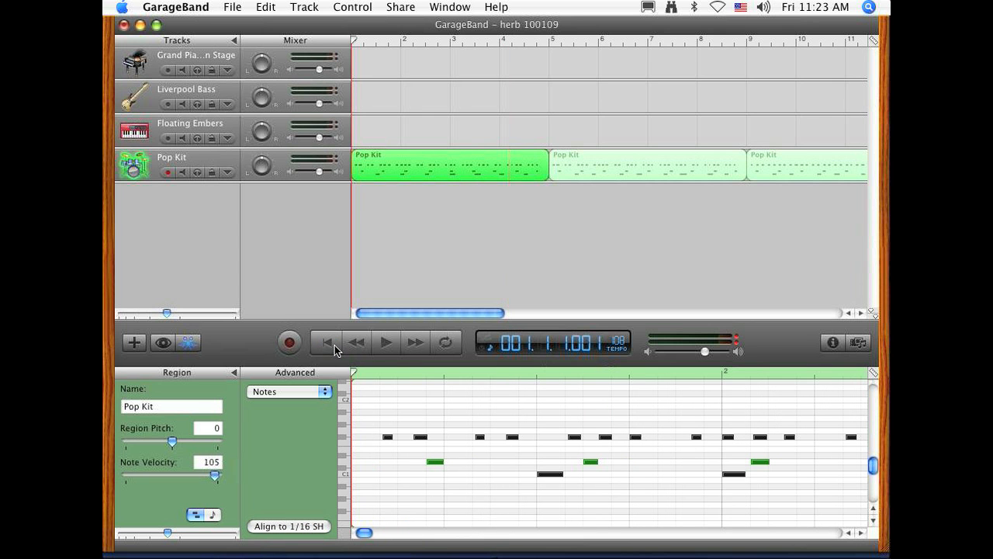
click(387, 346)
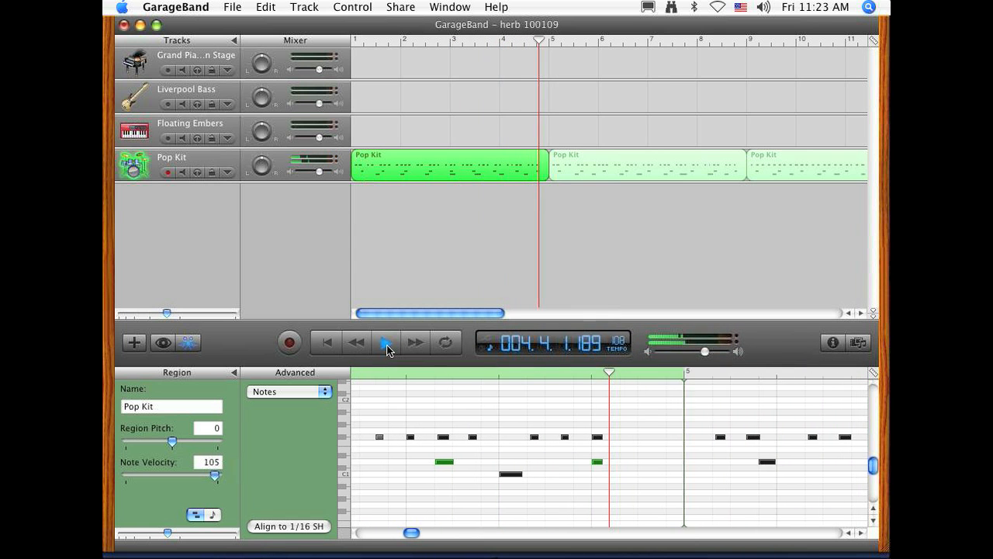
click(386, 344)
click(327, 343)
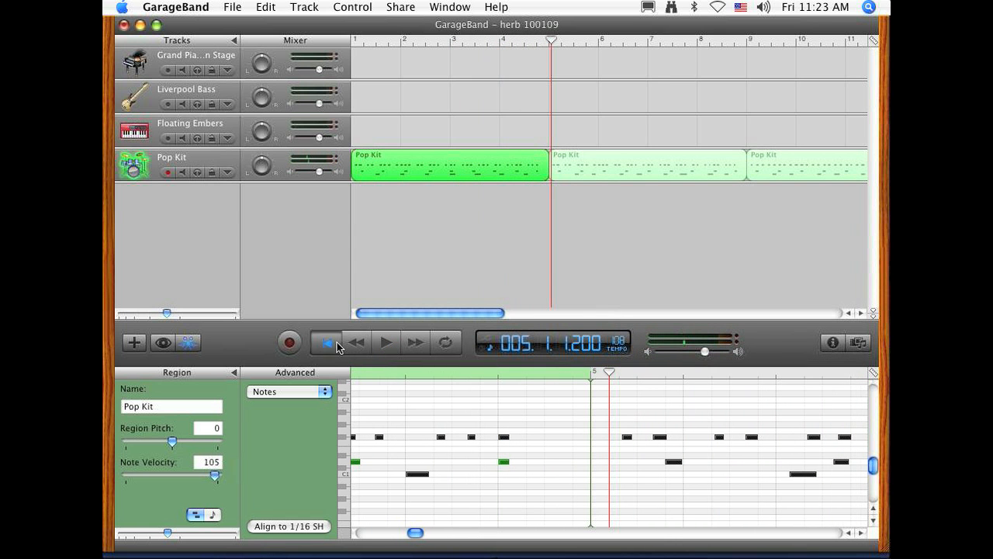
click(382, 344)
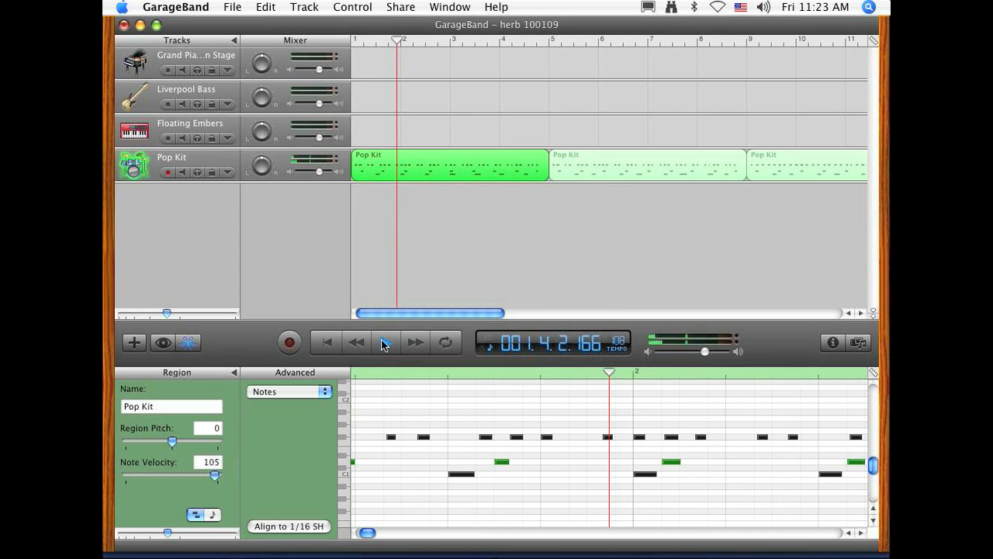
click(382, 344)
click(339, 344)
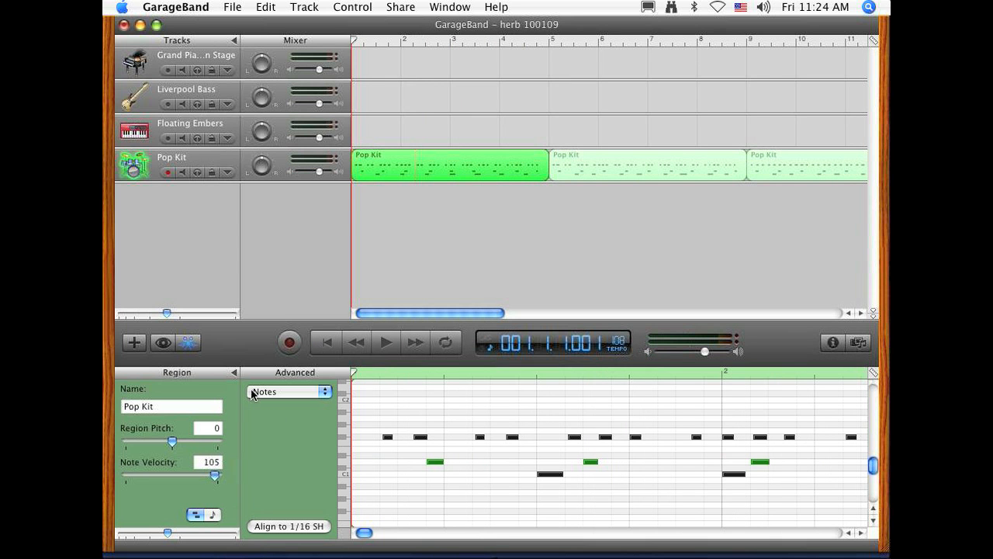
Step: Close the note editor, mute the Pop Kit track, and deselect its regions
click(188, 343)
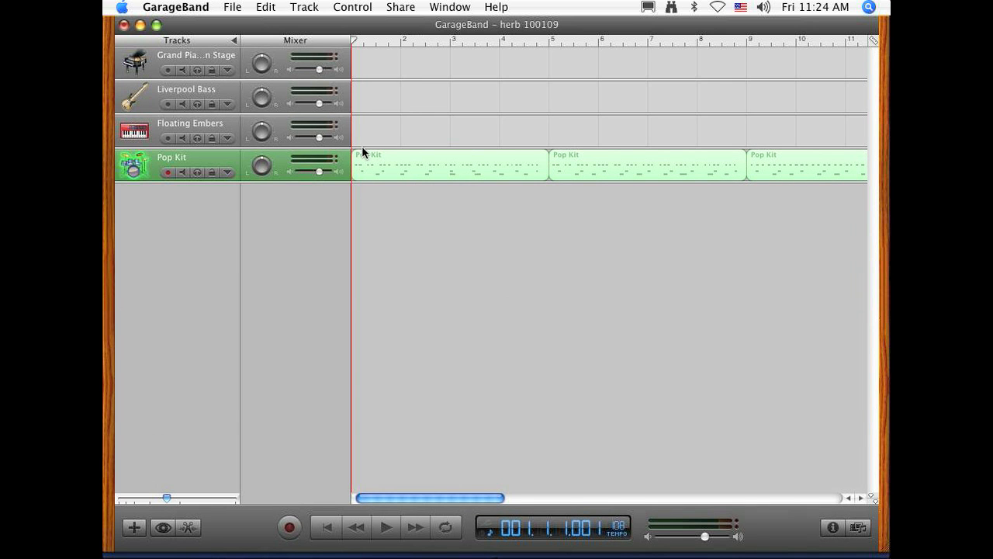
click(176, 158)
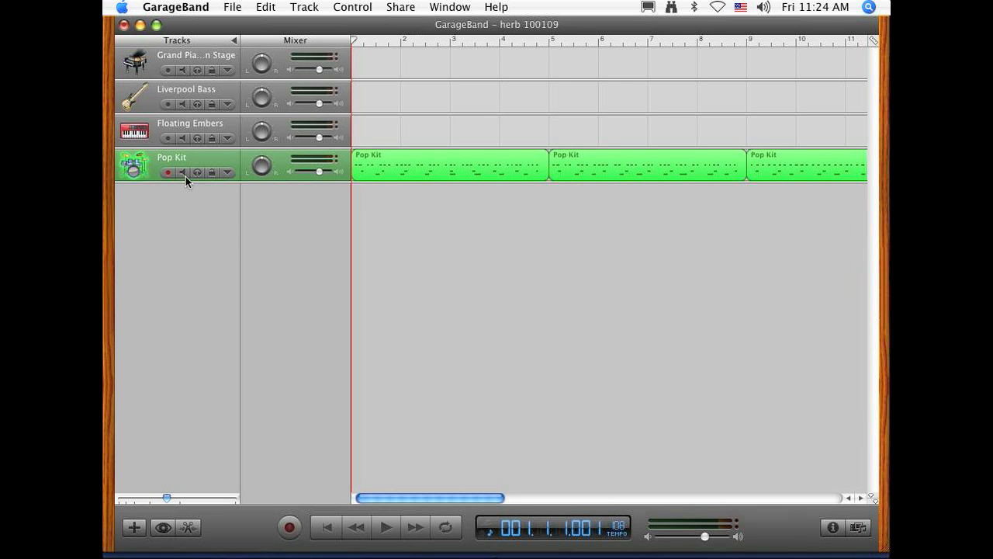
click(183, 173)
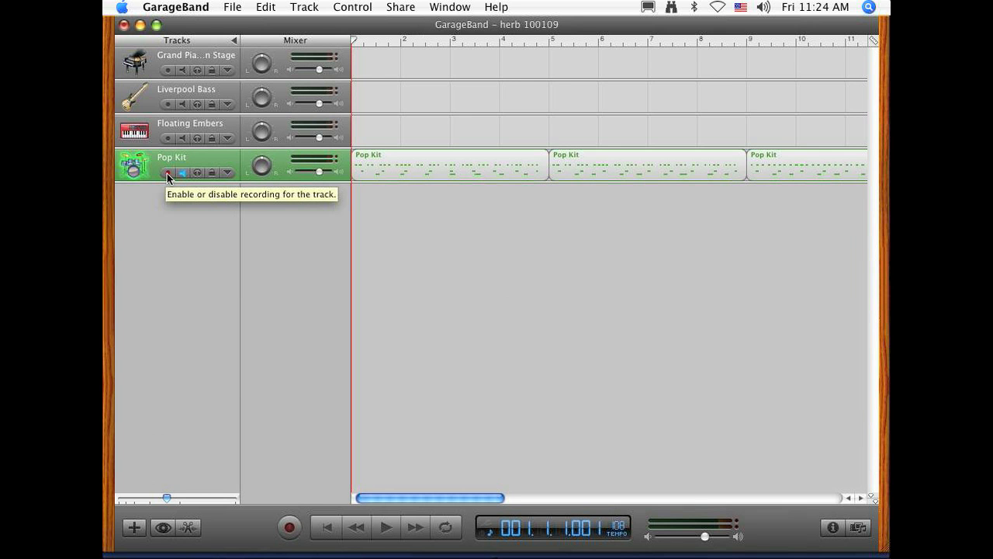
click(168, 172)
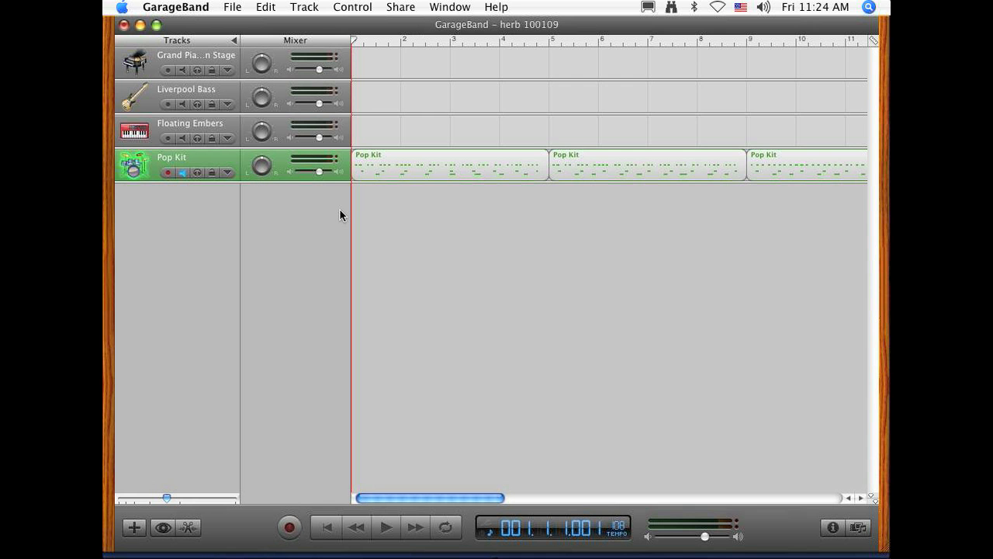
click(392, 282)
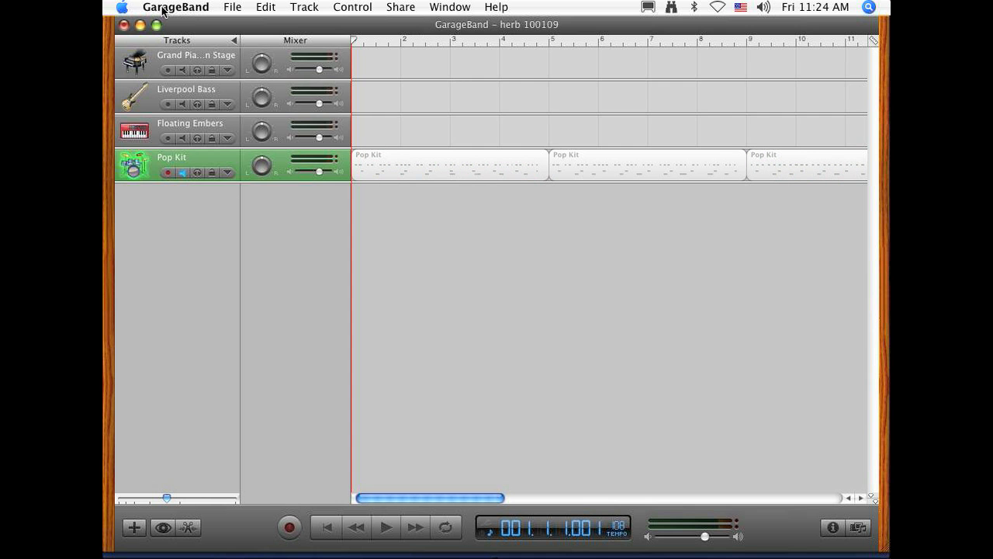
Step: Set the tempo to 61, record a part on the Grand Piano track from bar 1 into bar 5, and return to the start
click(187, 65)
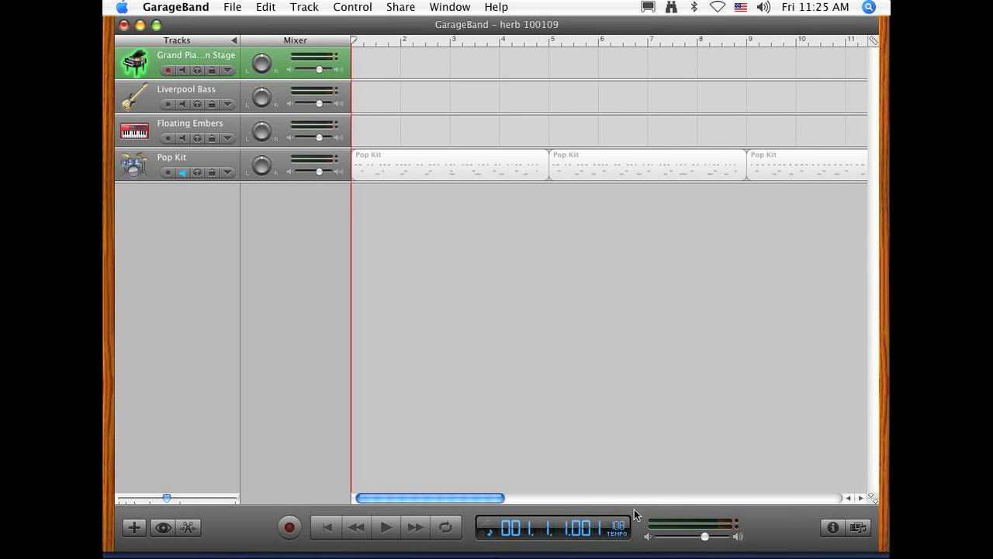
drag(621, 531, 635, 556)
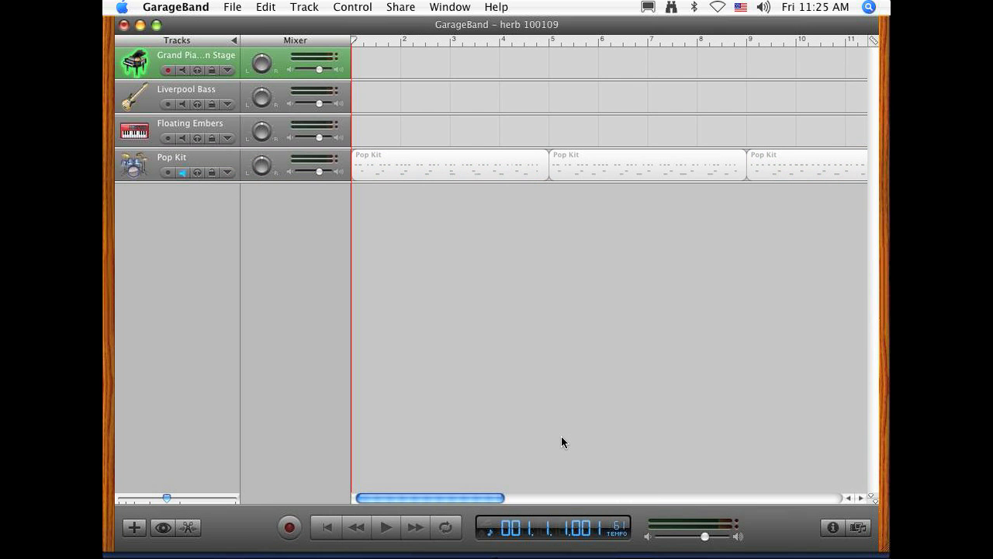
click(327, 530)
click(328, 531)
click(290, 529)
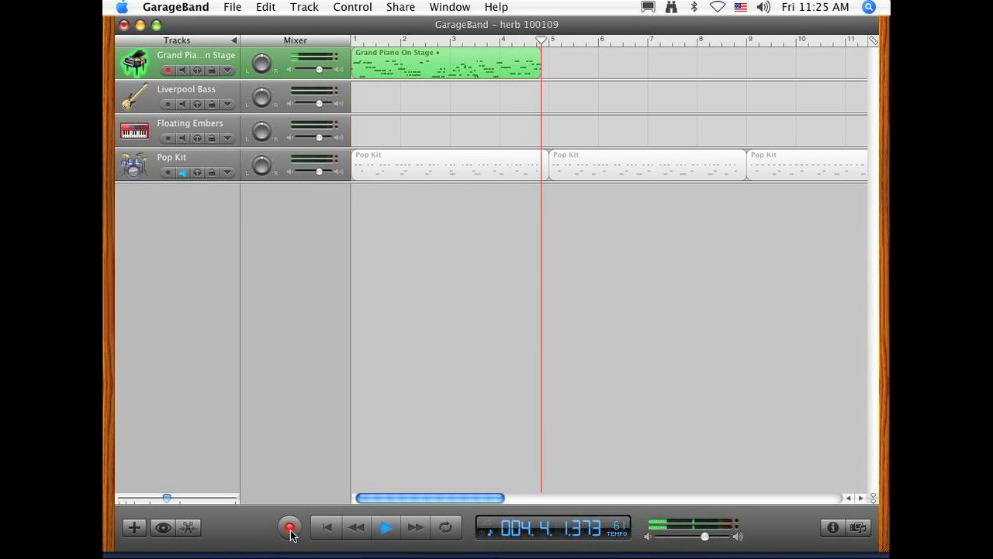
key(space)
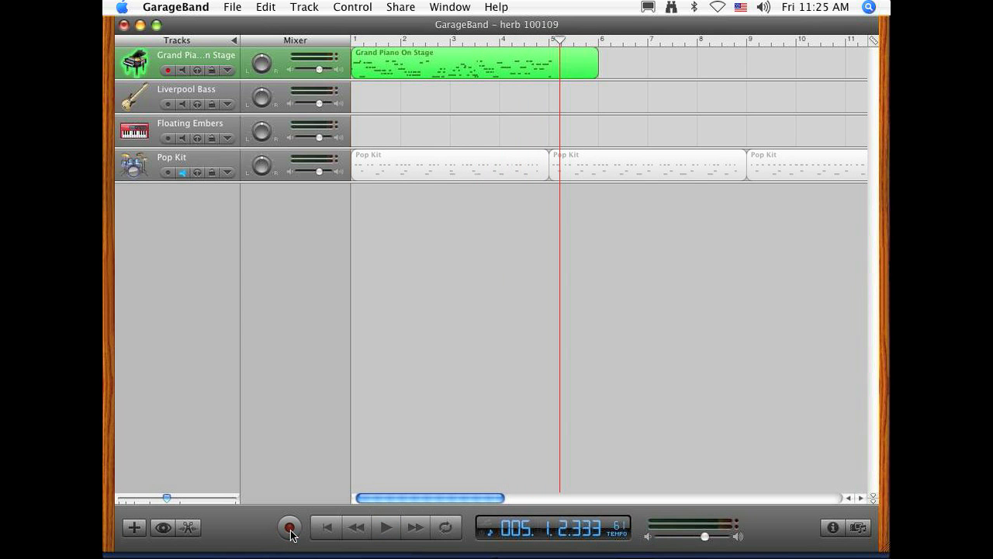
click(328, 527)
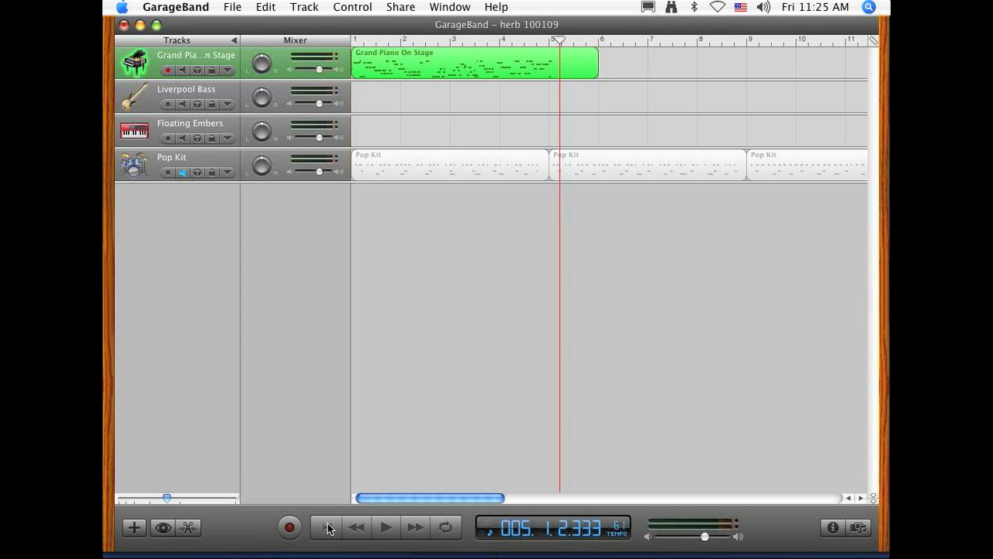
Step: Briefly play the piano recording, set the tempo to 108, and play the part again from bar 1
click(385, 528)
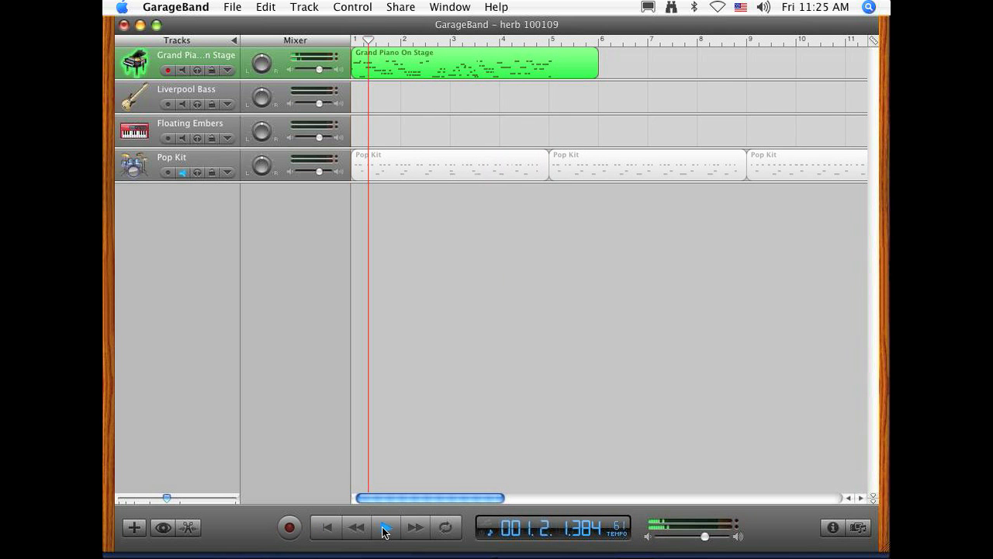
click(384, 528)
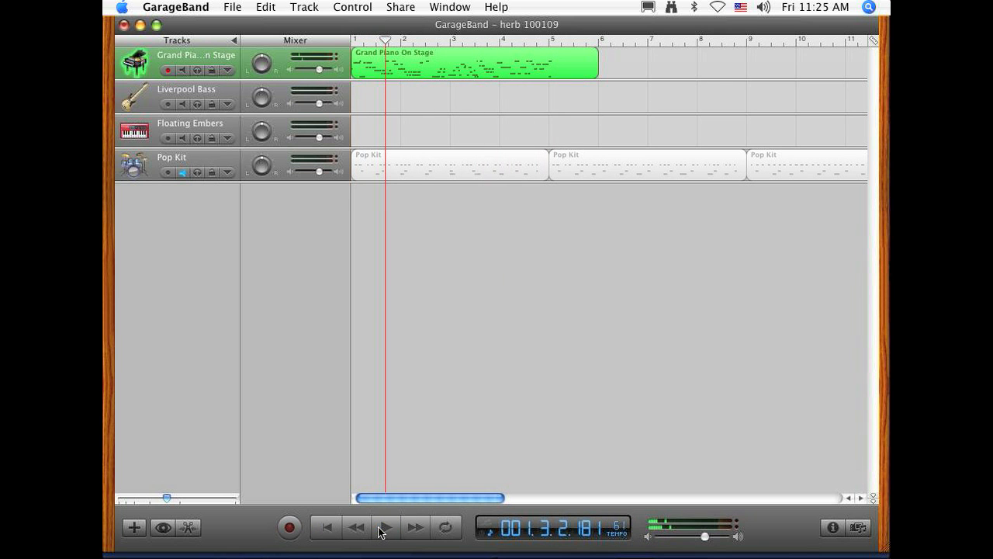
click(625, 534)
drag(627, 535, 633, 495)
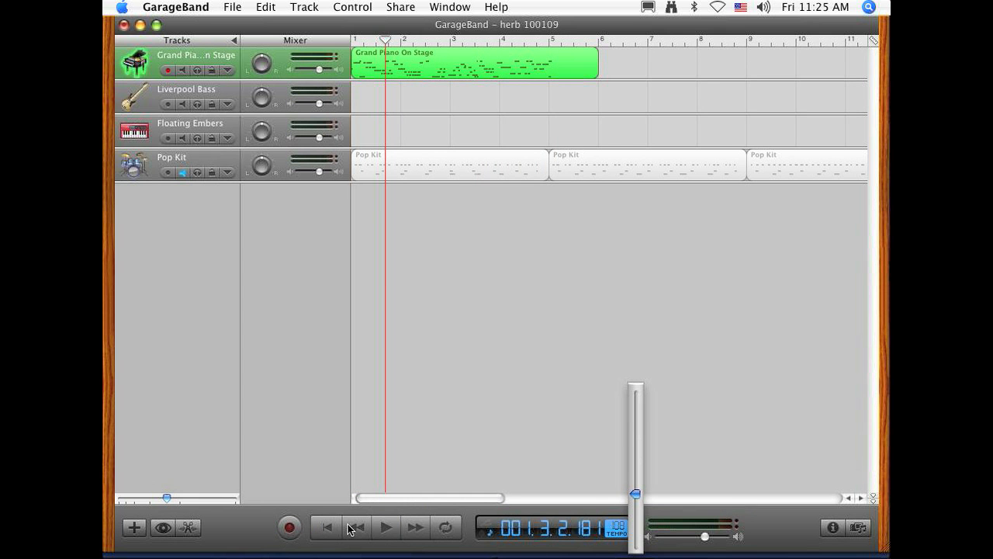
click(321, 528)
click(382, 531)
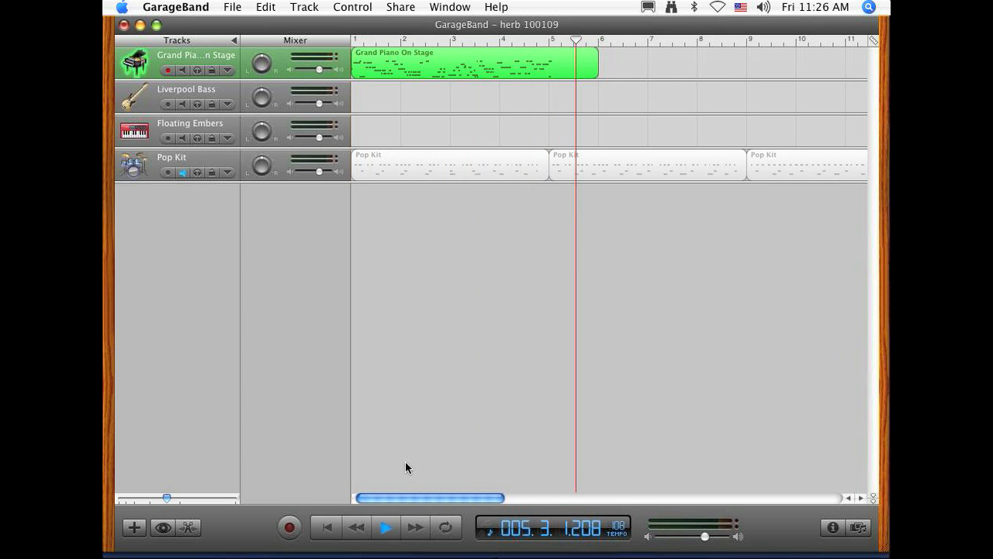
Step: Open the Grand Piano On Stage region in the note editor and align all its notes to the 1/16 Swing Heavy grid
double_click(376, 67)
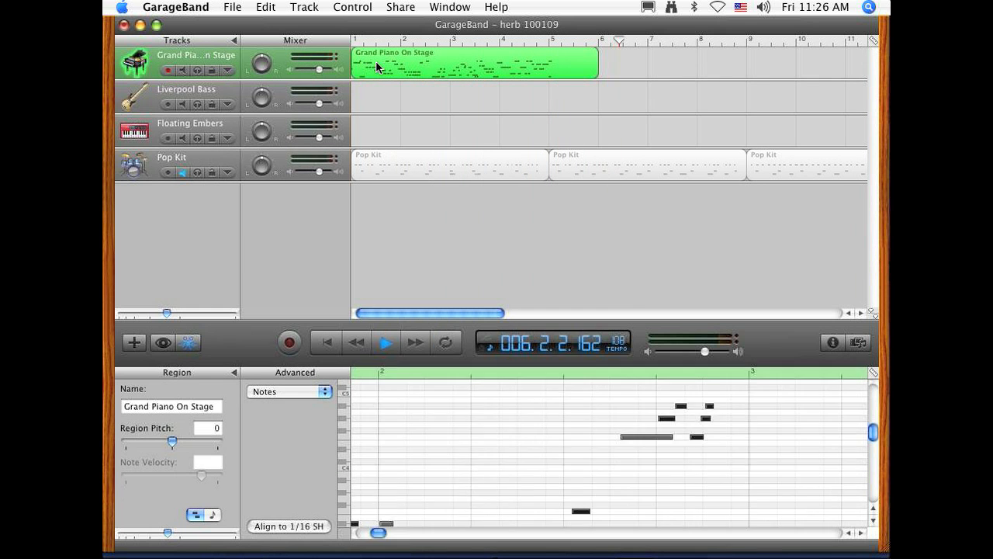
key(space)
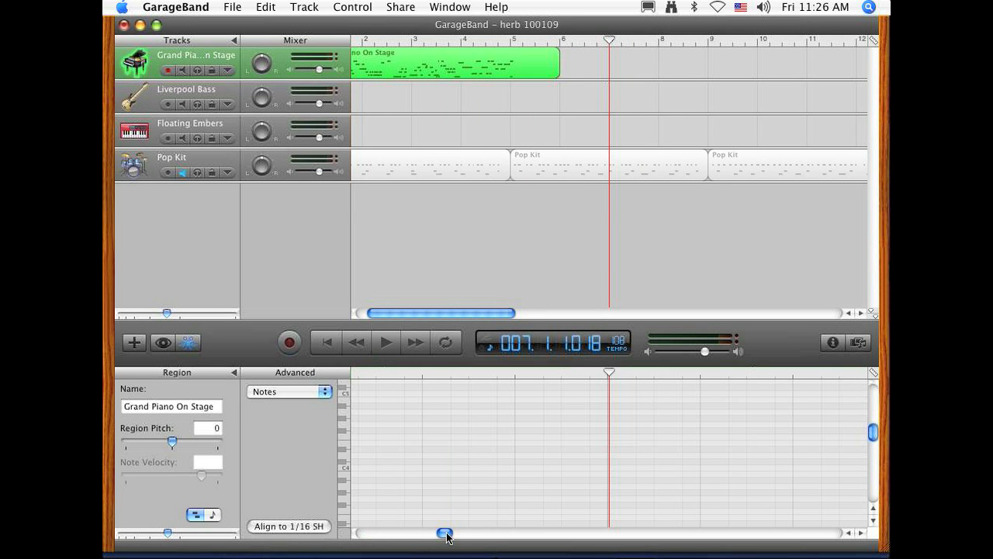
drag(443, 533, 330, 533)
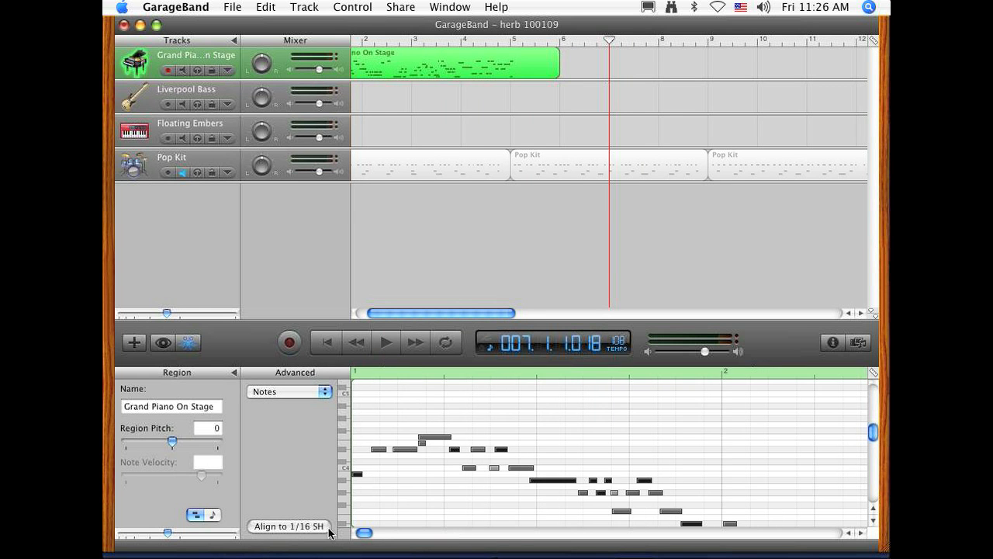
click(374, 484)
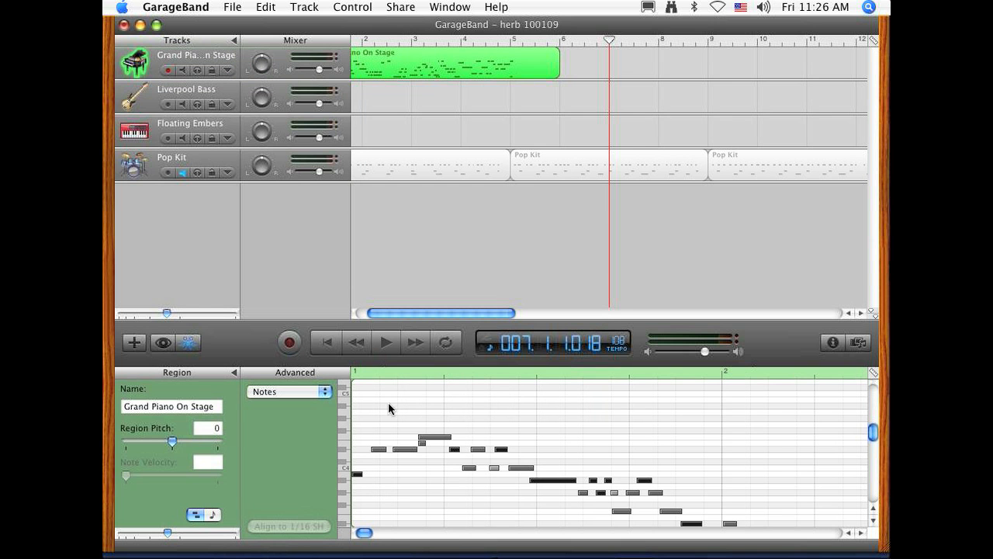
click(431, 60)
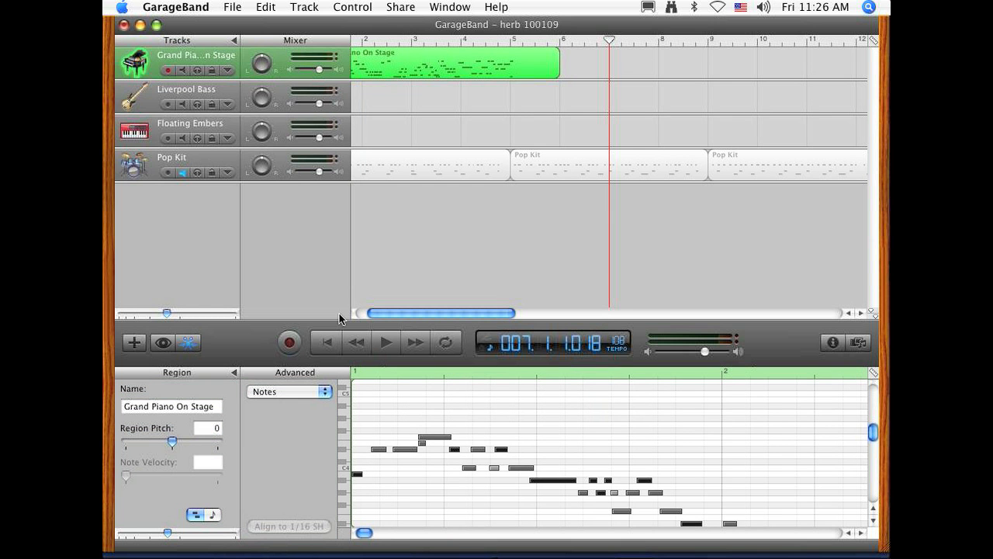
click(377, 394)
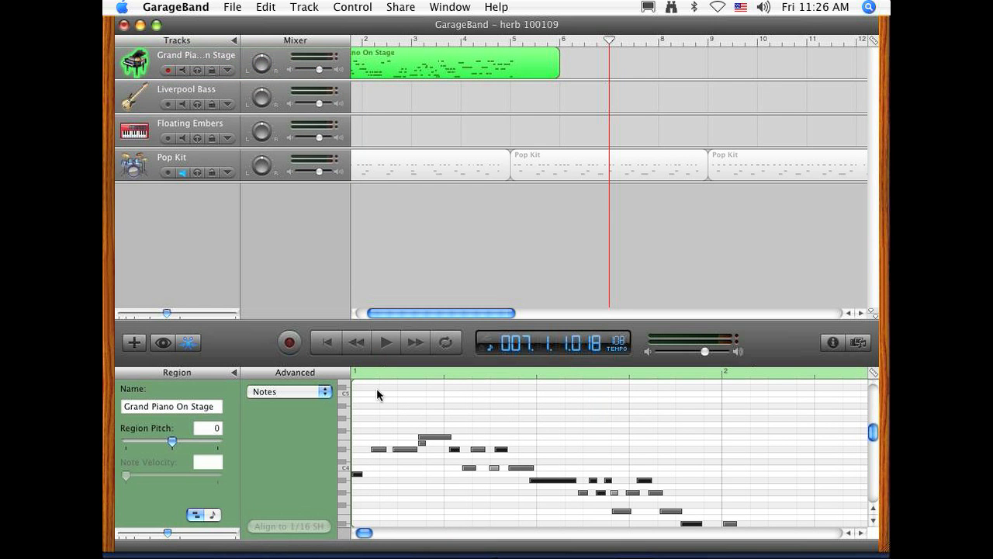
key(super+a)
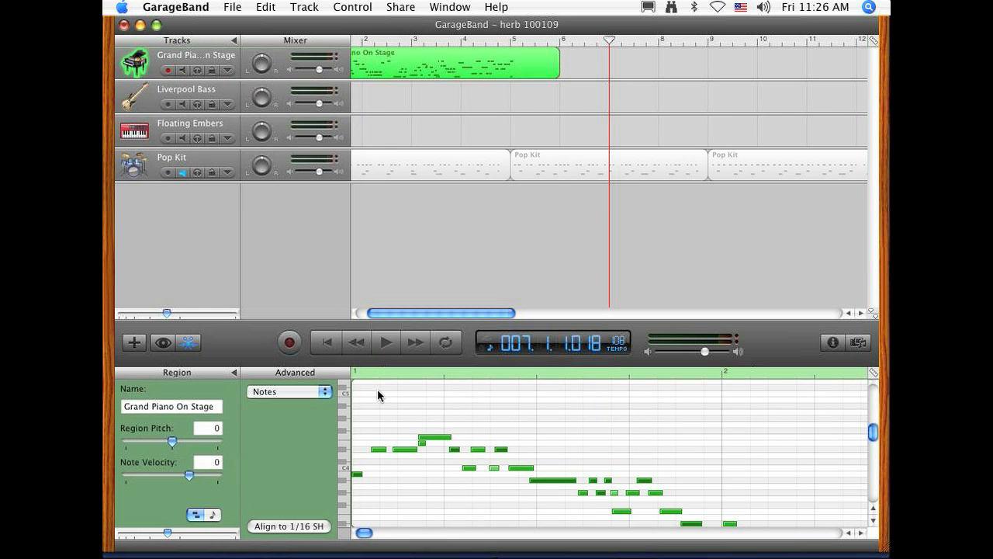
click(314, 527)
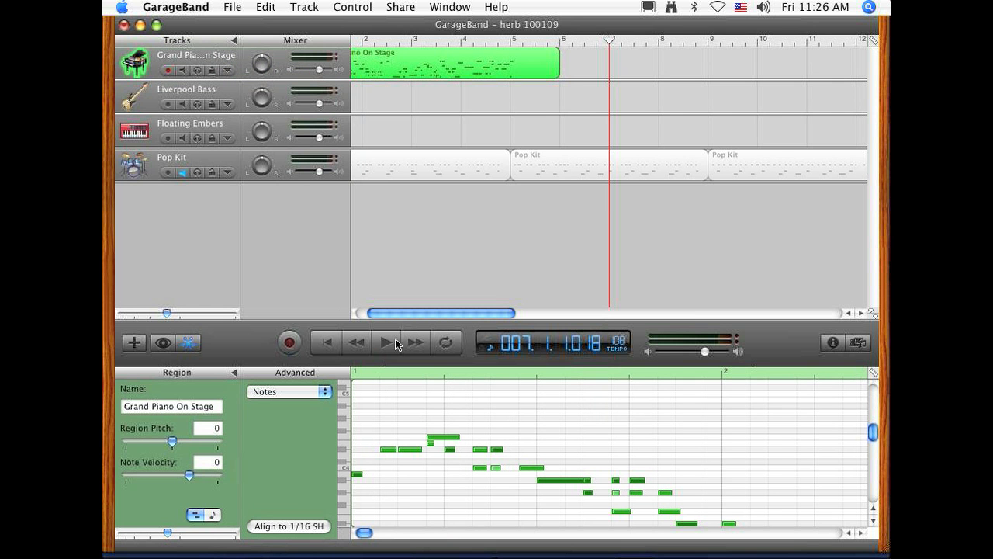
Step: Play the aligned piano part from bar 1 into bar 5
click(328, 343)
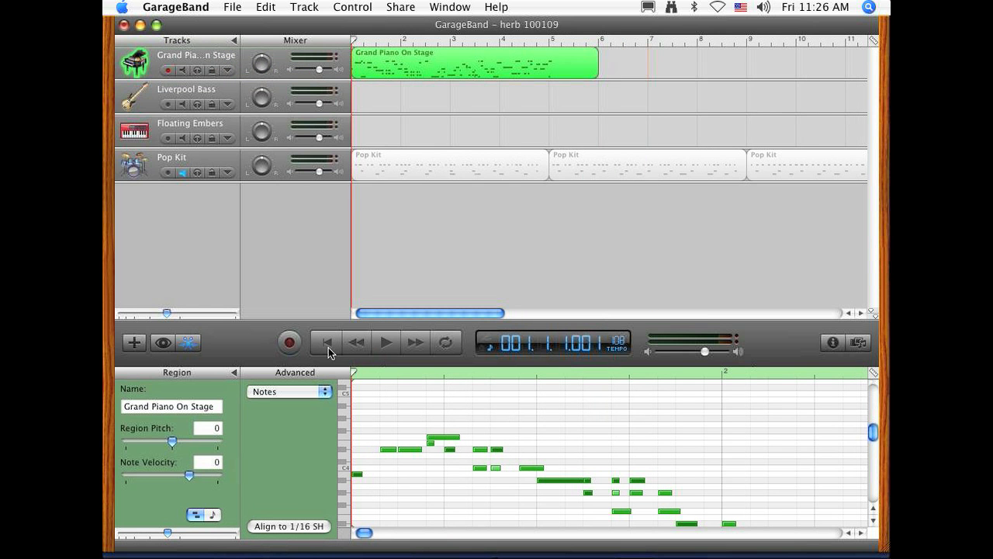
click(387, 344)
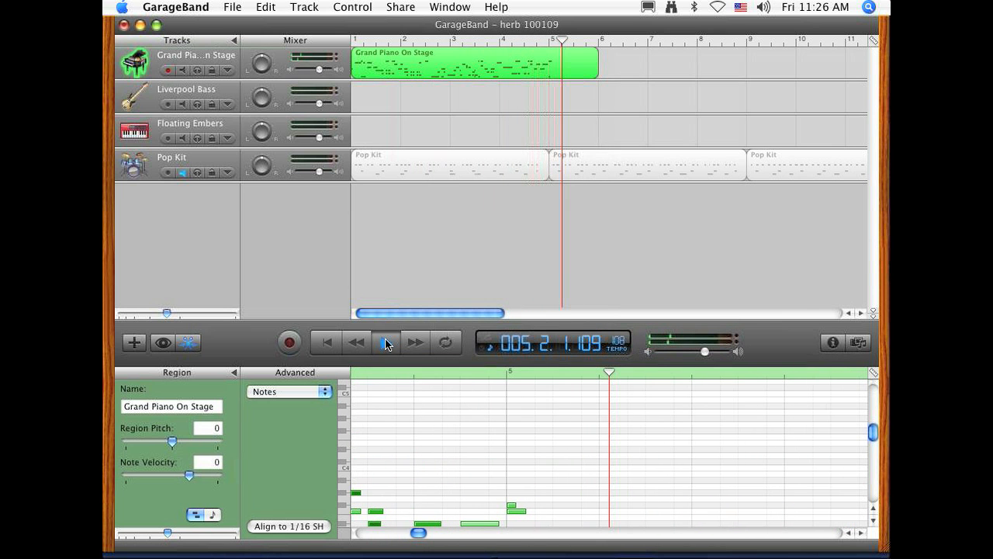
click(383, 348)
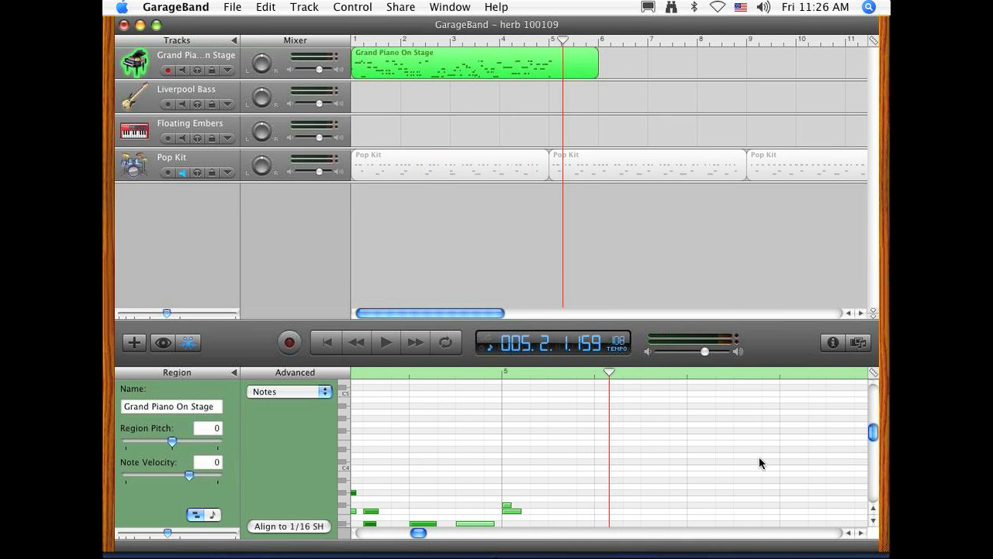
Step: Delete the lower of the two piano notes at the start of bar 5
scroll(761, 463, down, 4)
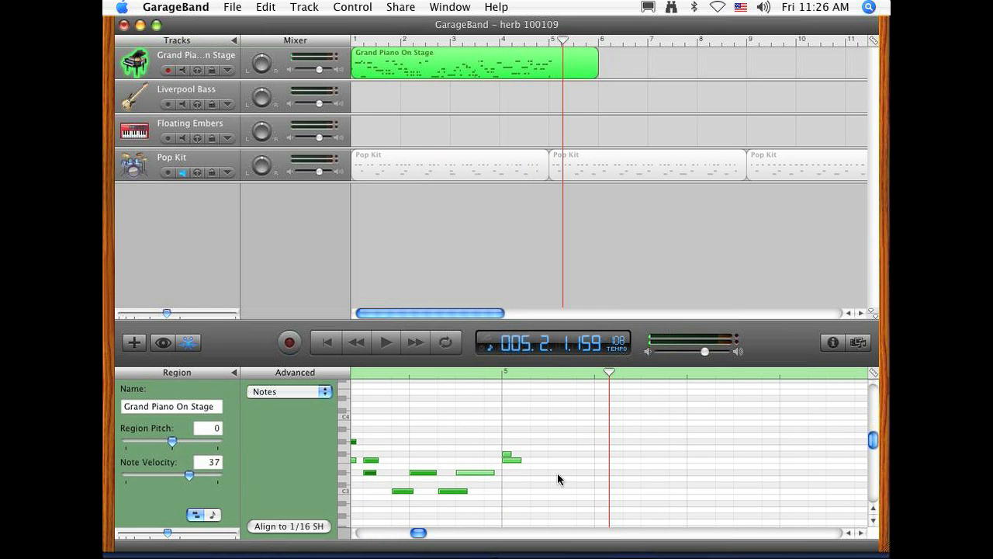
click(557, 473)
click(516, 461)
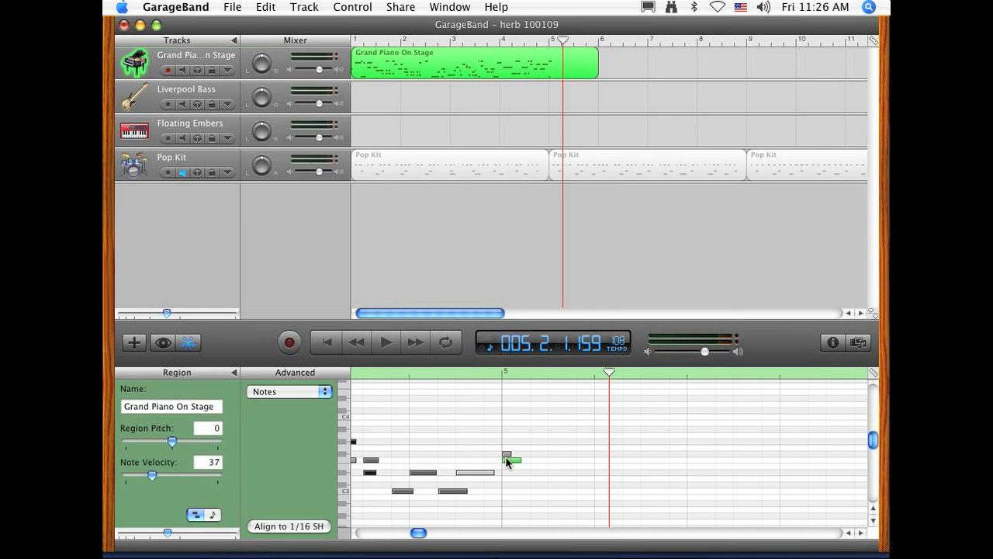
key(Delete)
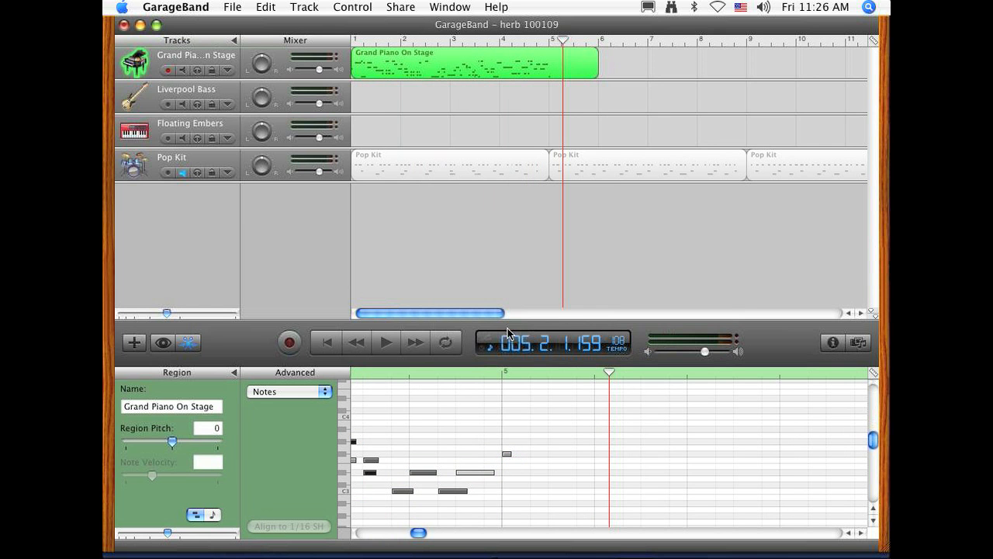
Step: Play the piano ending from just before bar 5, and lengthen the remaining bar 5 note to about one beat
click(487, 373)
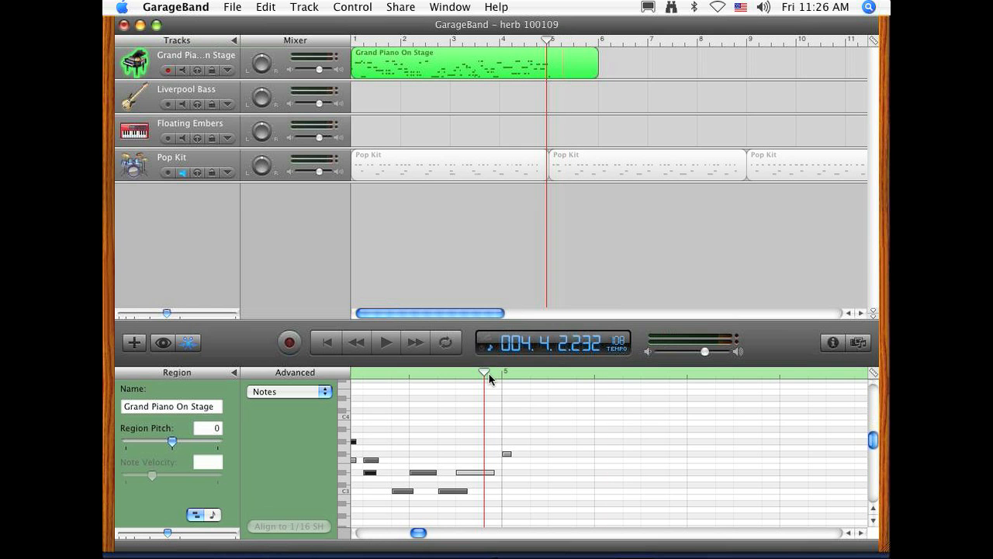
key(space)
key(space)
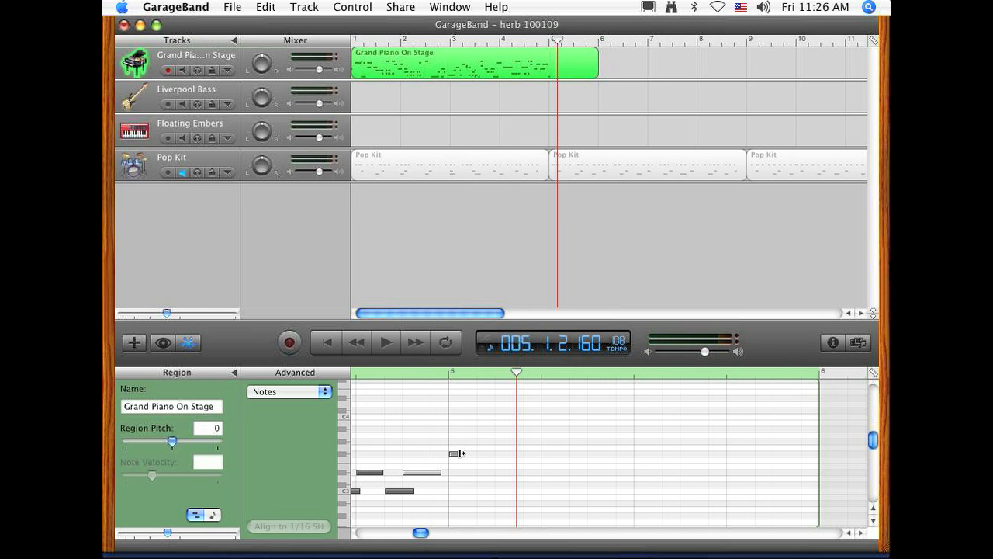
drag(457, 454, 543, 455)
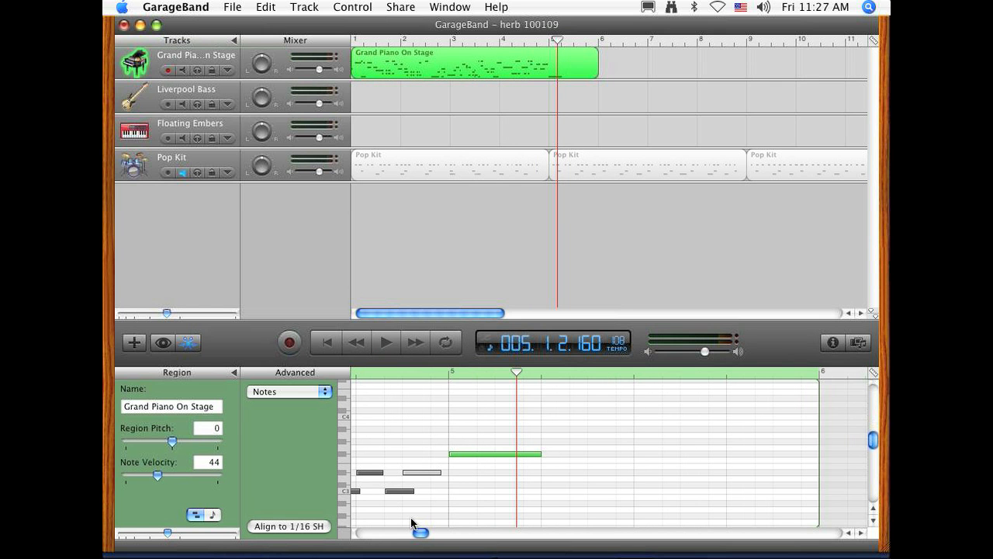
Step: Return the playhead to the start of the song and close the note editor
scroll(423, 535, left, 5)
scroll(424, 536, left, 10)
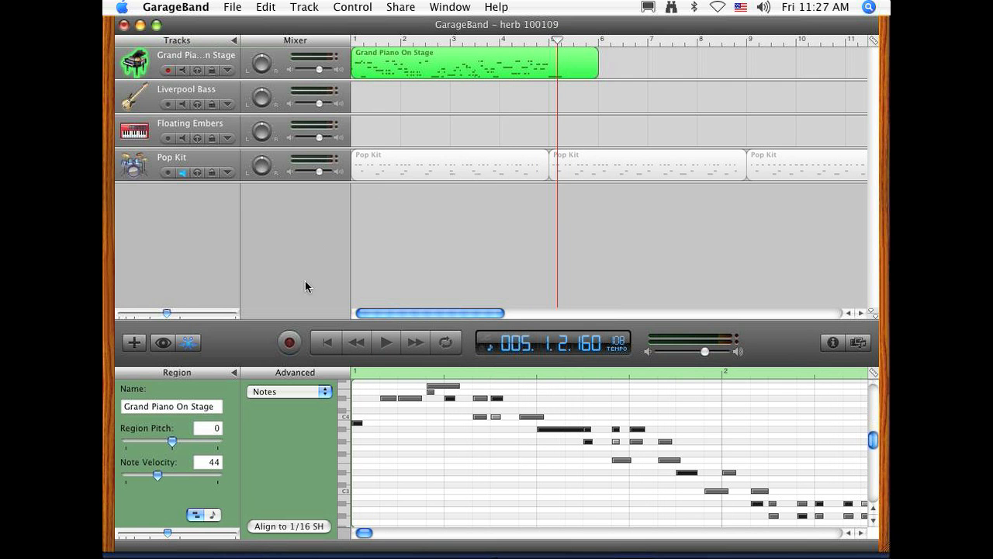
click(324, 338)
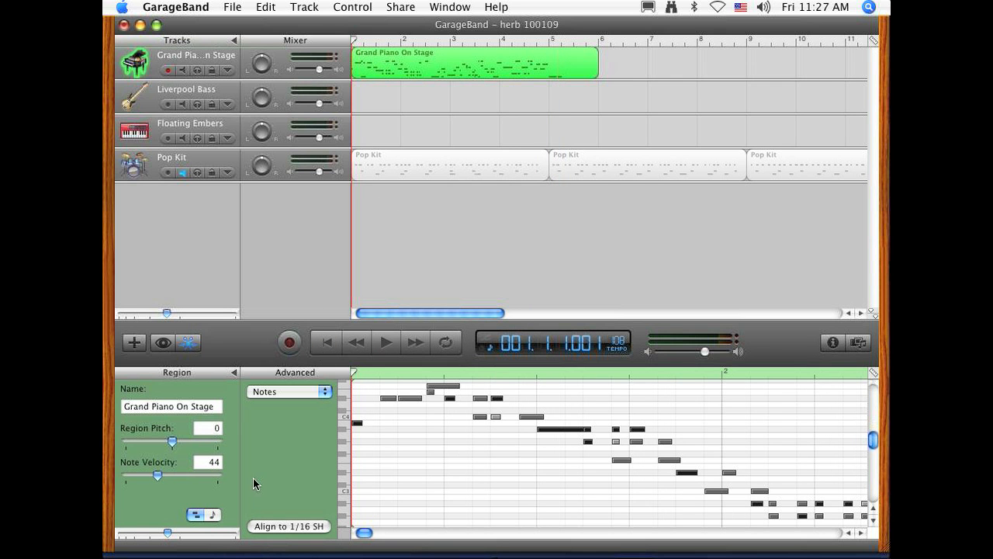
click(186, 342)
Step: Mute the Grand Piano track and record a part on the Liverpool Bass track from bar 1 into bar 6
click(139, 89)
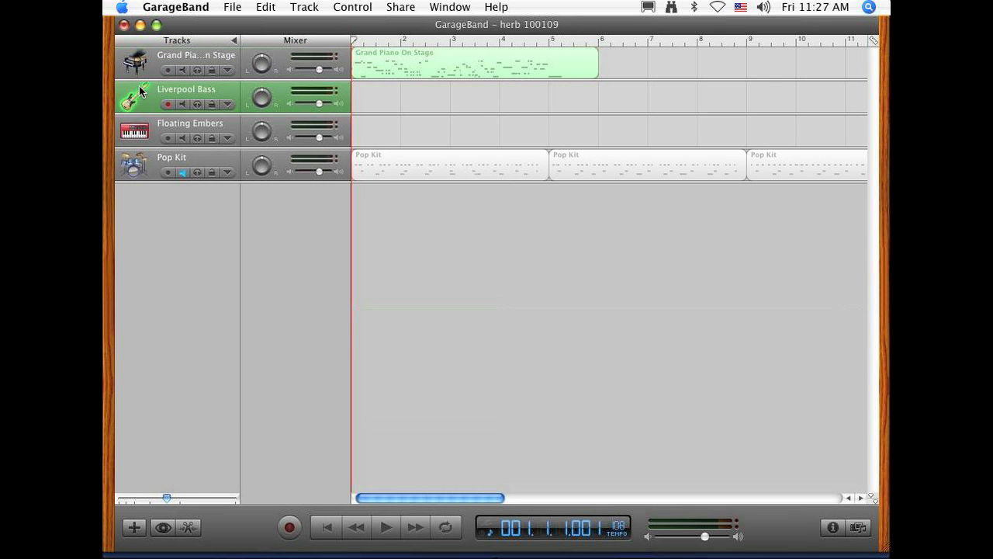
click(182, 70)
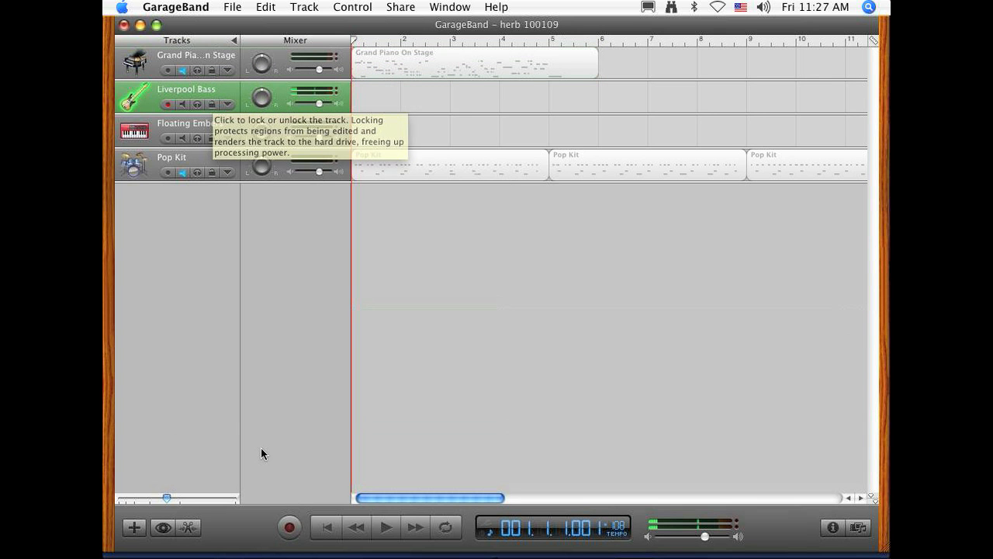
click(291, 526)
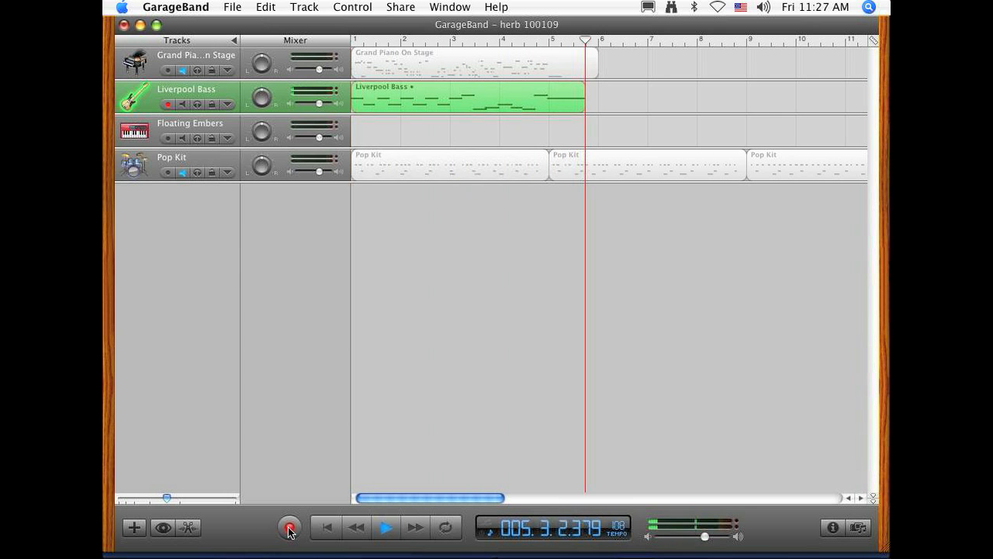
click(289, 530)
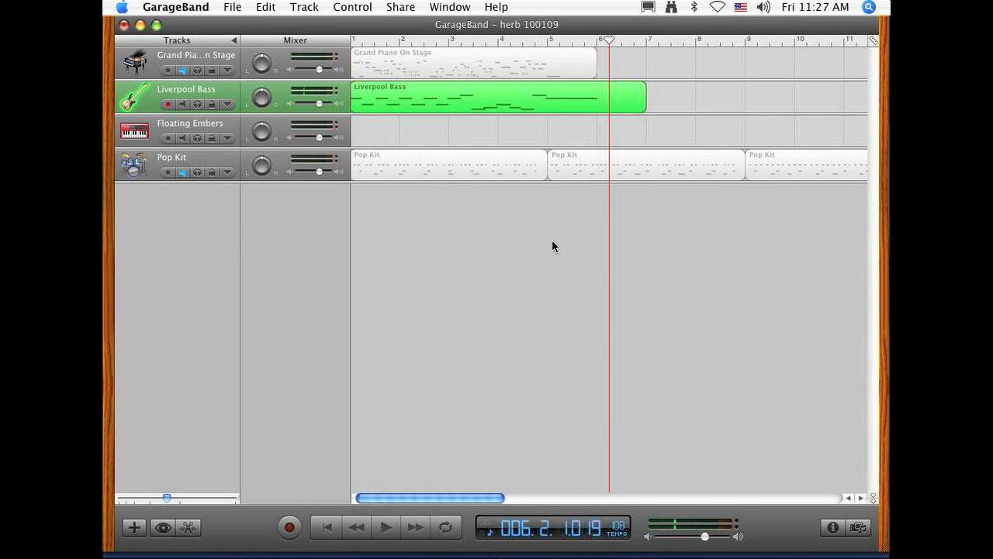
Step: Play the bass recording from bar 1 into bar 2
drag(373, 39, 280, 27)
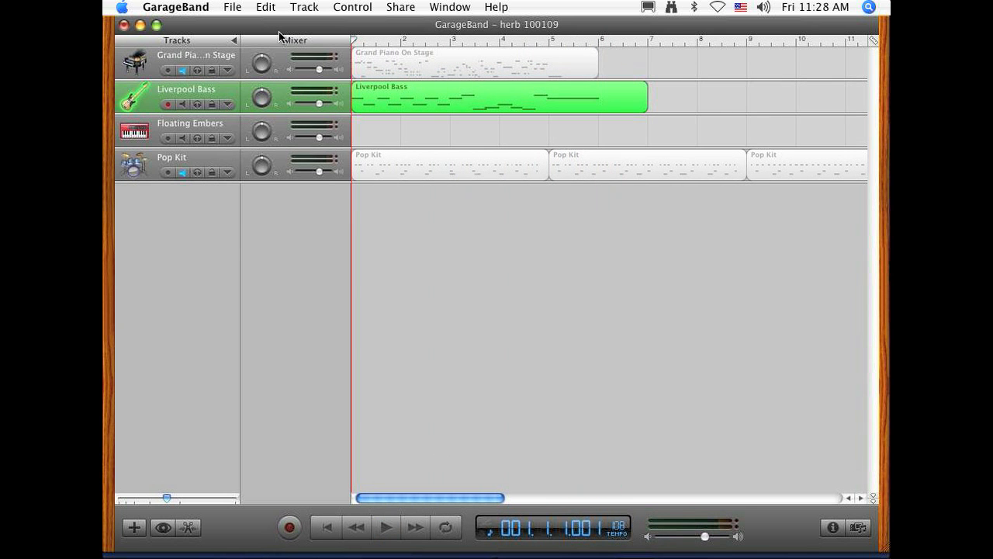
key(space)
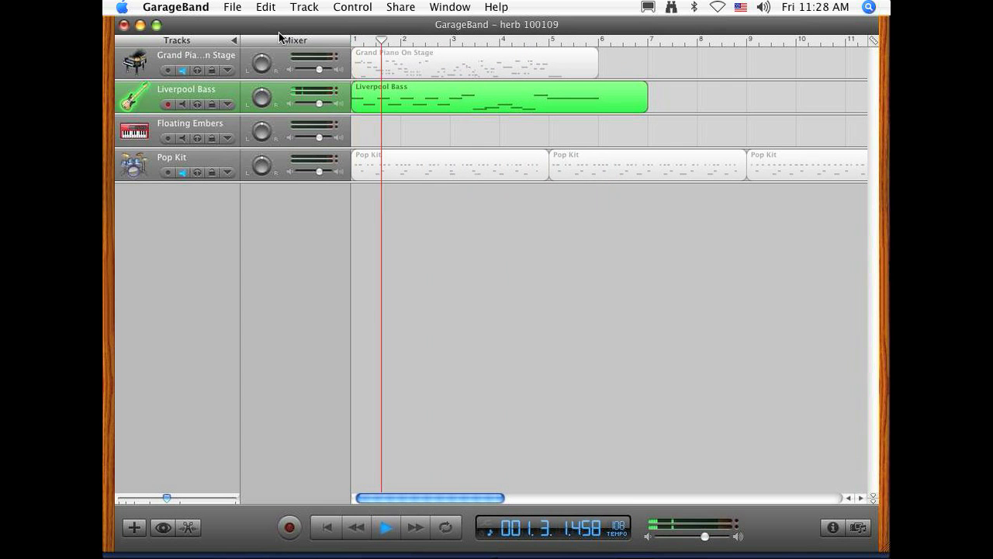
key(space)
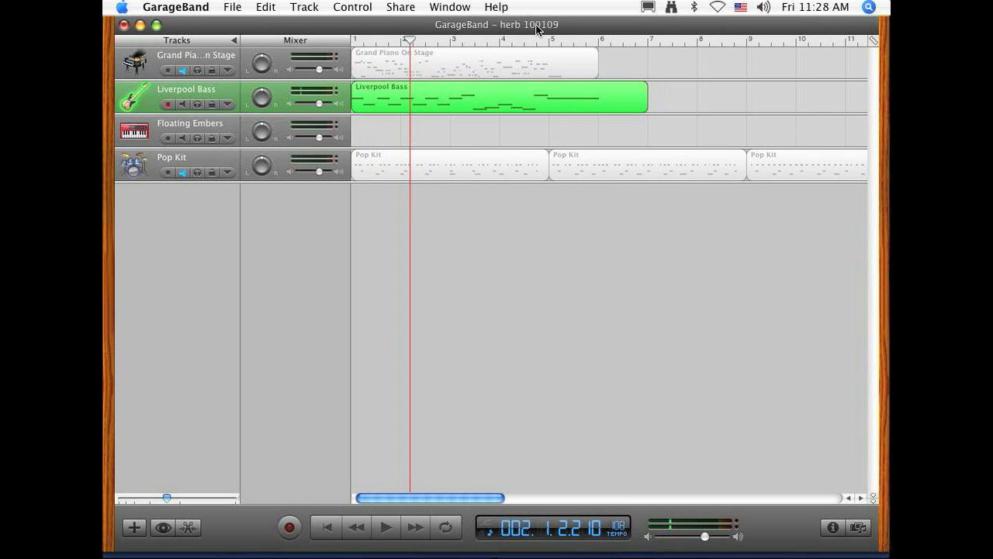
Step: Open the Liverpool Bass region in the note editor and align all its notes to a 1/4 note grid
double_click(451, 89)
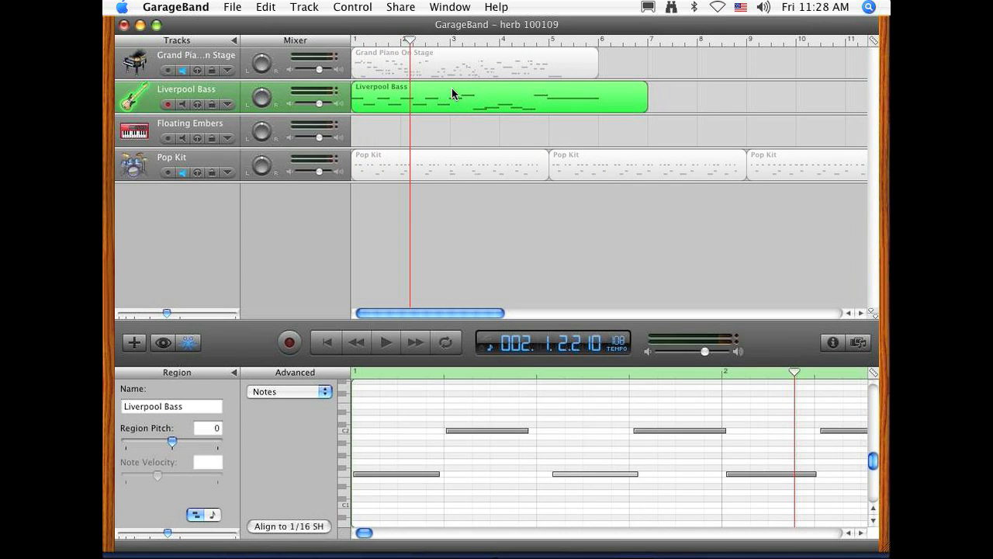
click(874, 372)
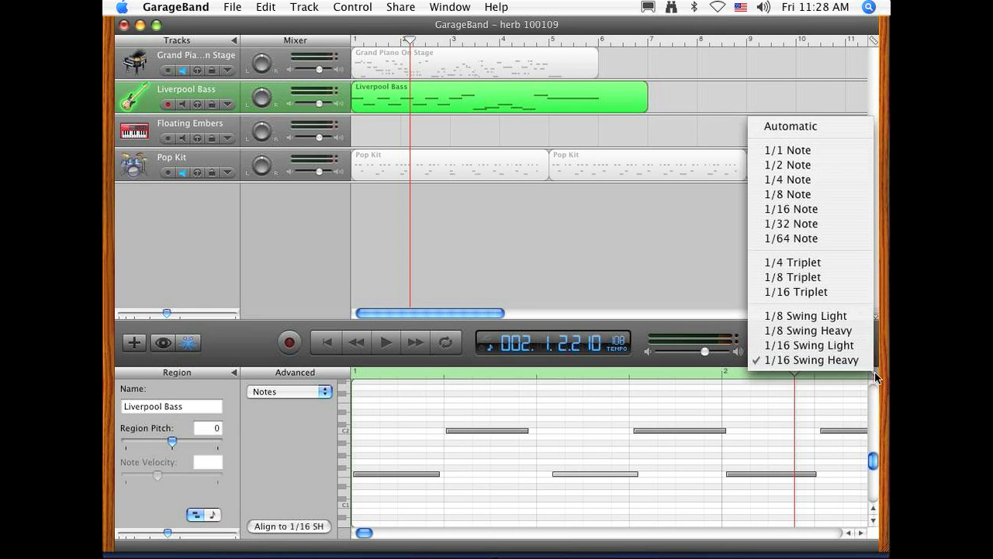
click(772, 181)
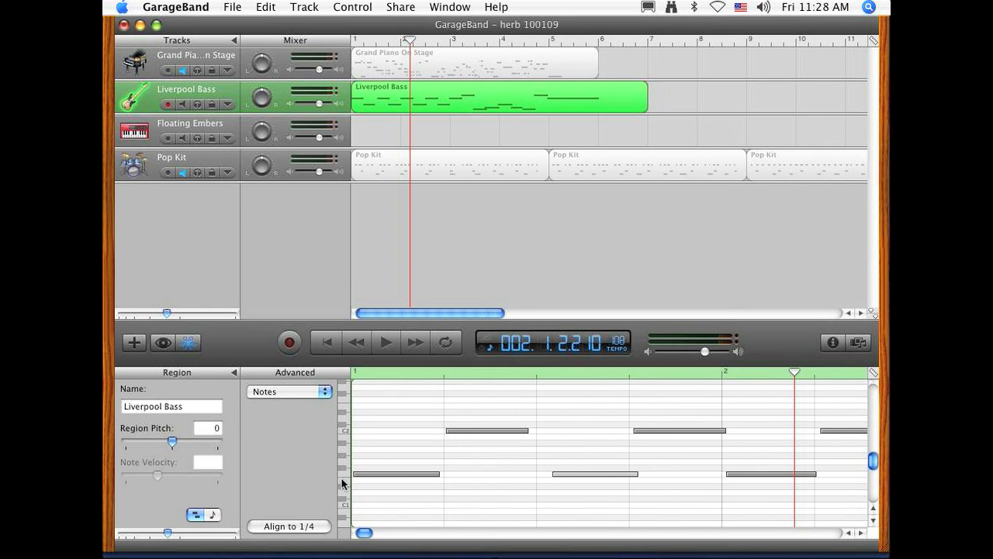
click(382, 434)
key(super+a)
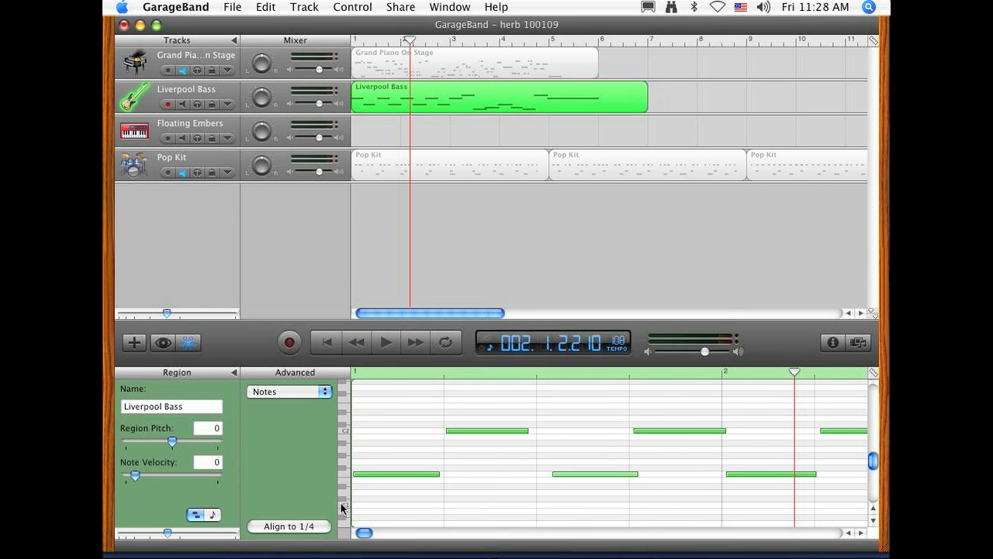
click(327, 525)
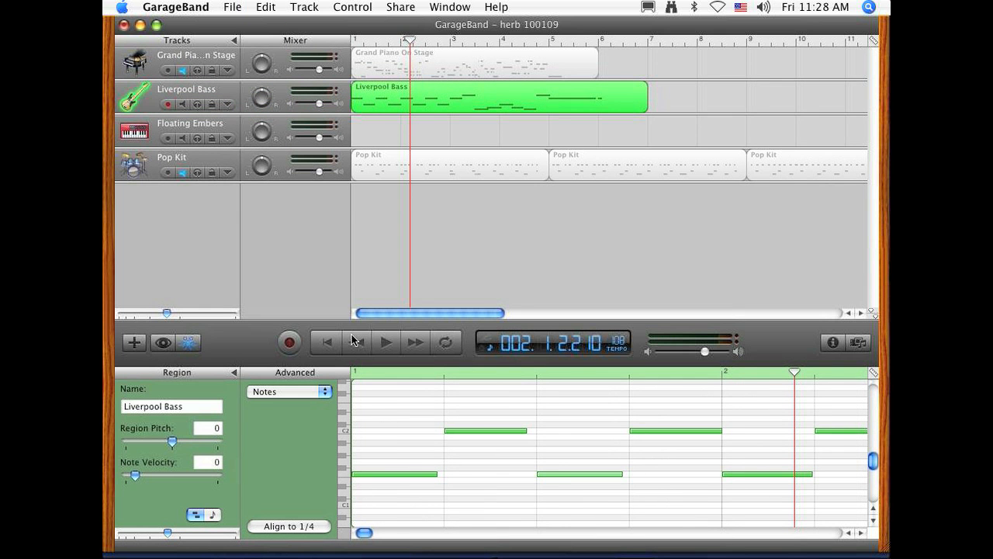
Step: Play the aligned bass part from bar 1 into bar 3, and return the playhead to the start
click(326, 351)
click(379, 344)
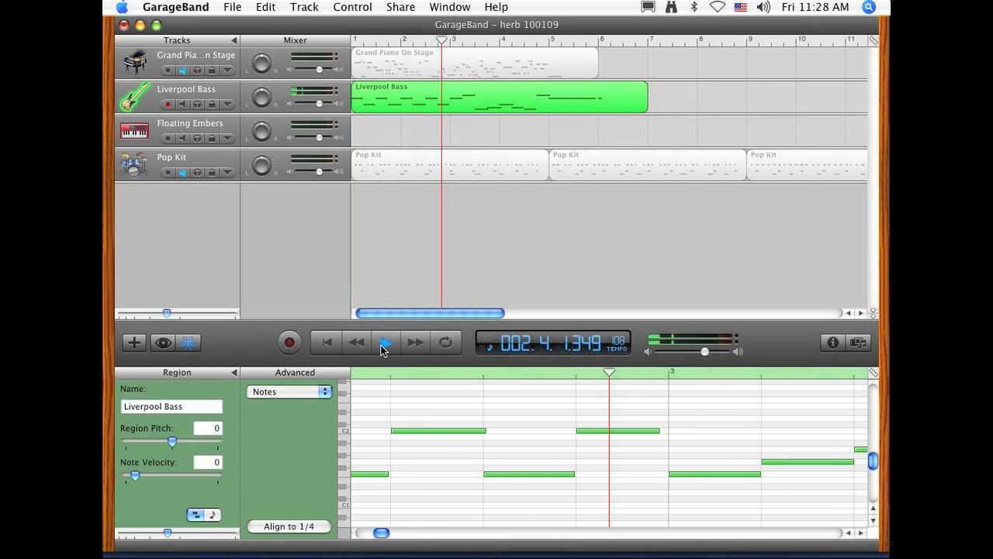
click(381, 347)
click(339, 349)
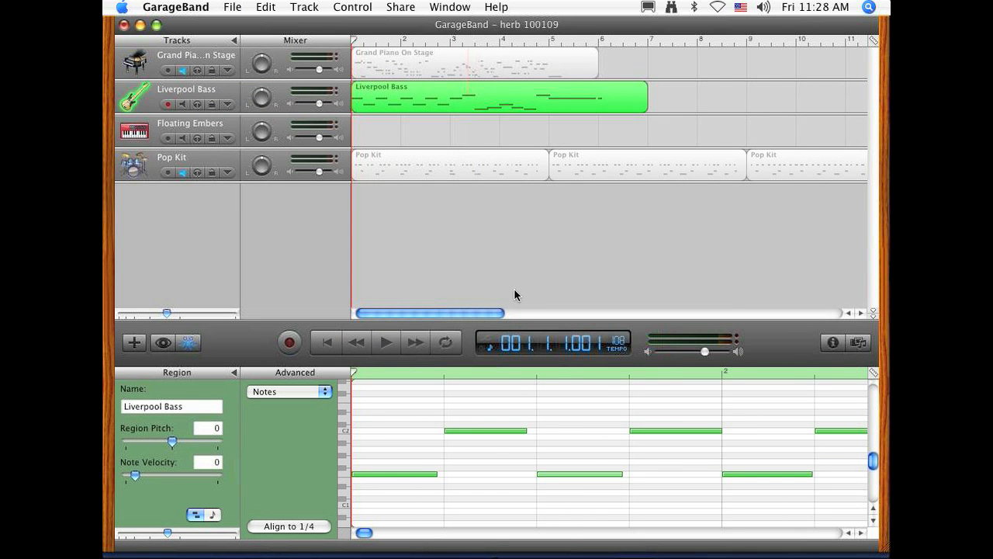
Step: Shorten the Liverpool Bass region to end at bar 5, and place a copy of it at bar 5
click(486, 248)
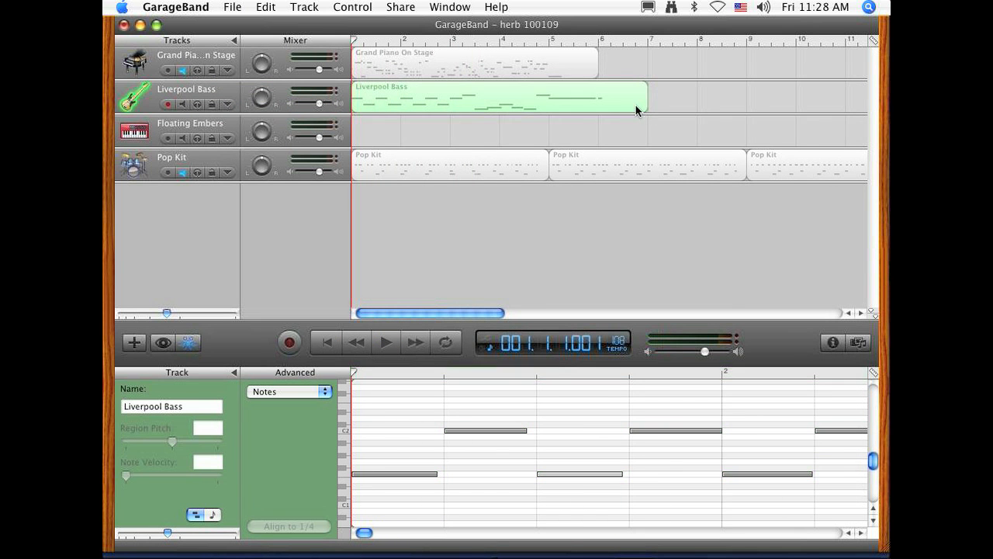
drag(634, 107, 548, 109)
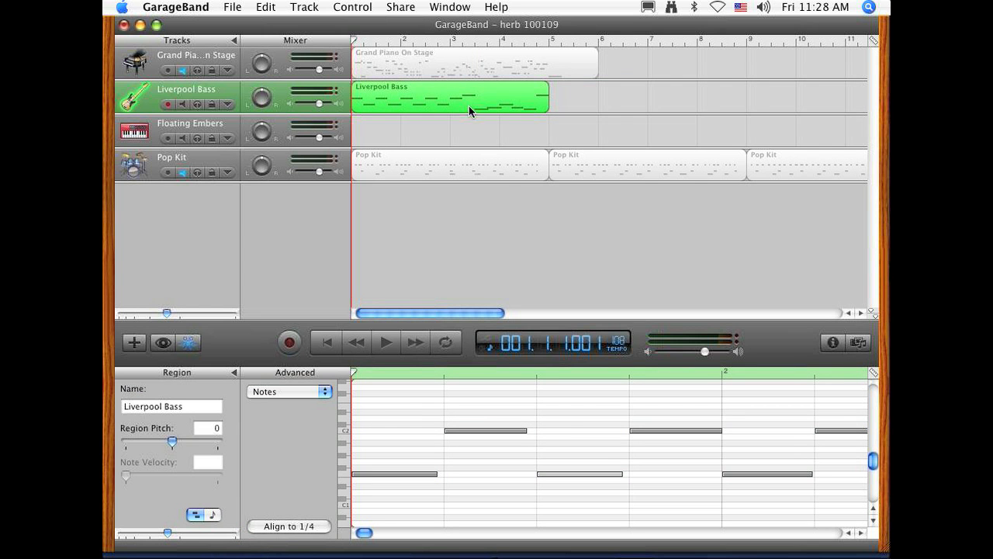
click(412, 129)
click(390, 98)
drag(390, 96, 585, 106)
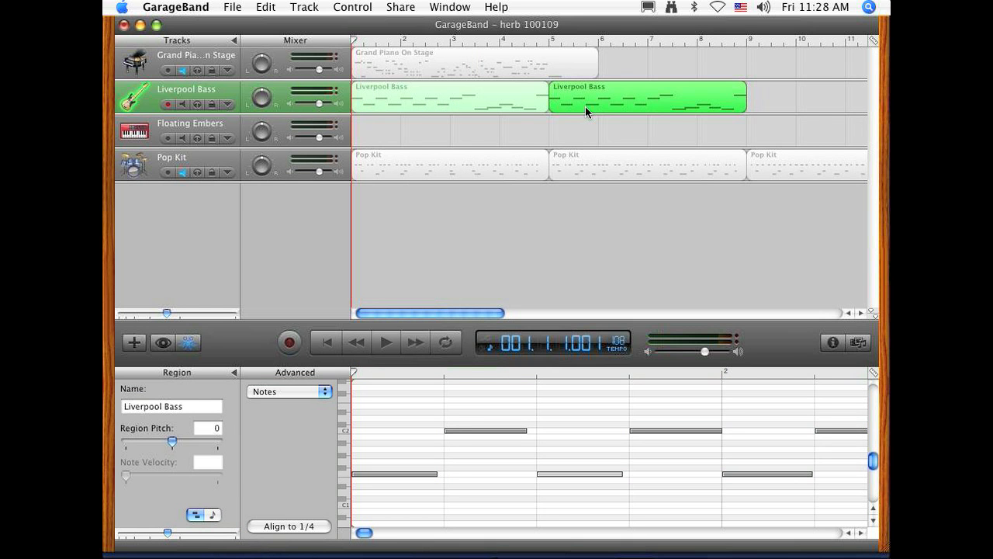
Step: Unmute the Grand Piano track and set the region pitch of the bass copy at bar 5 to 5
click(184, 68)
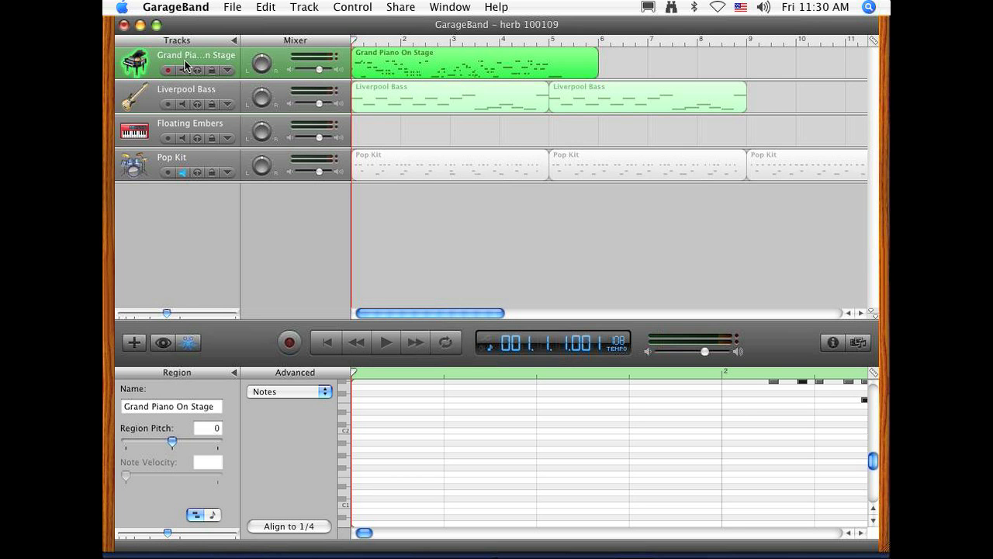
click(477, 104)
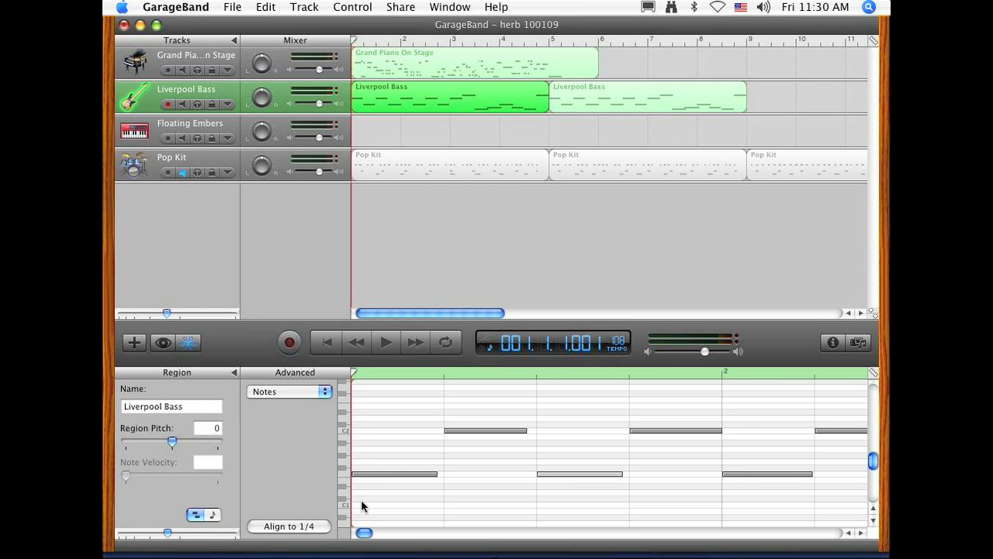
click(616, 95)
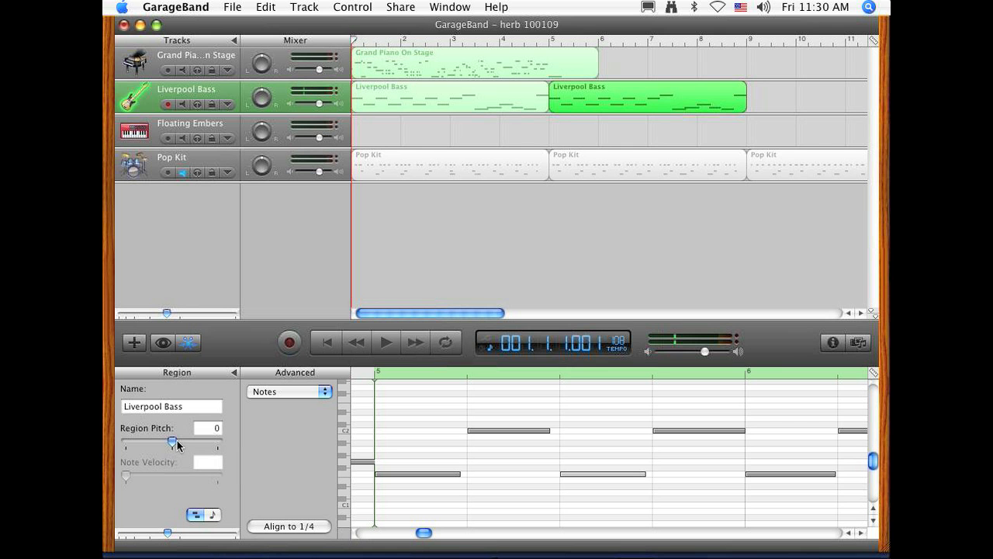
drag(174, 444, 183, 446)
Step: Play the song from bar 4 through bar 5 to check the transition into the transposed bass region
click(500, 42)
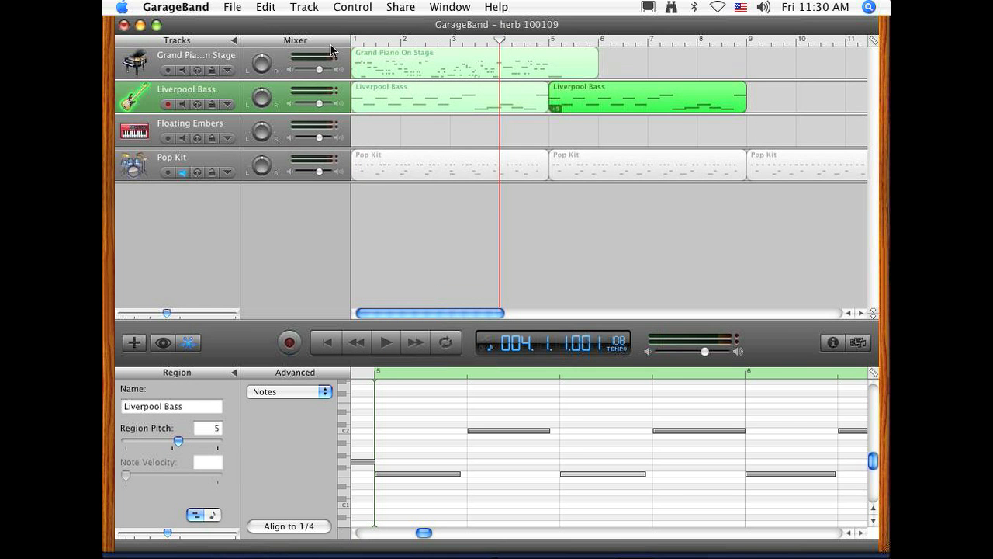
key(space)
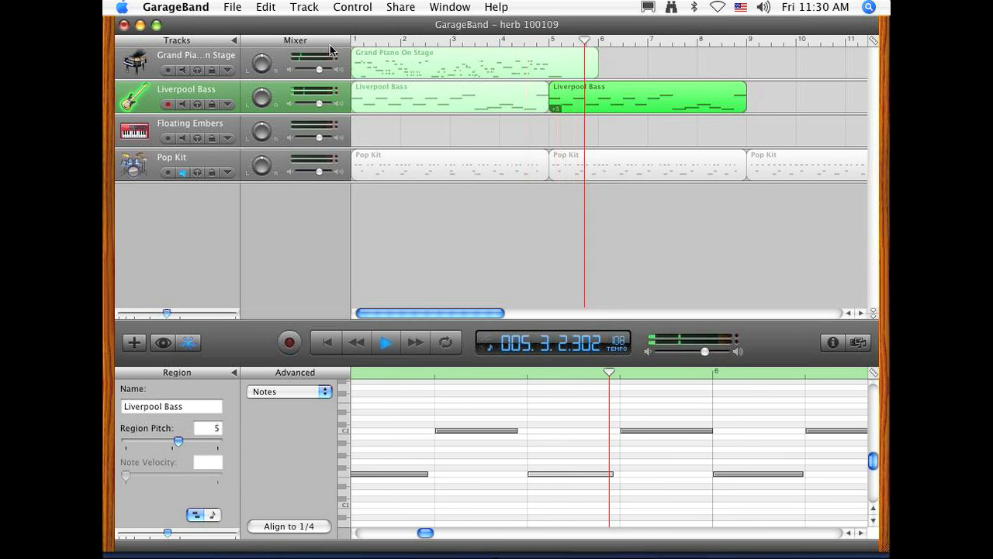
key(space)
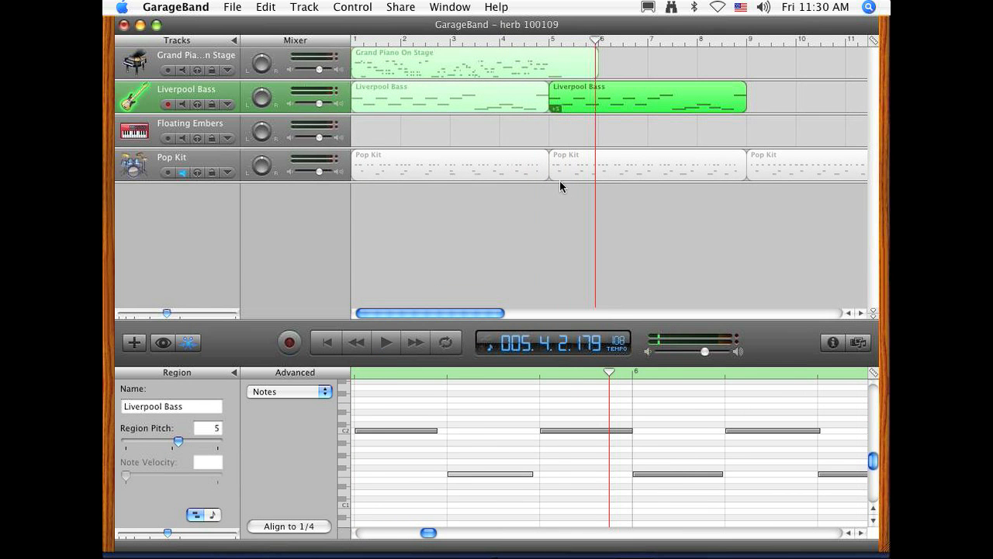
Step: Copy the untransposed first bass region to bars 9 and 13, and set the bar 13 copy's region pitch to 7
click(409, 121)
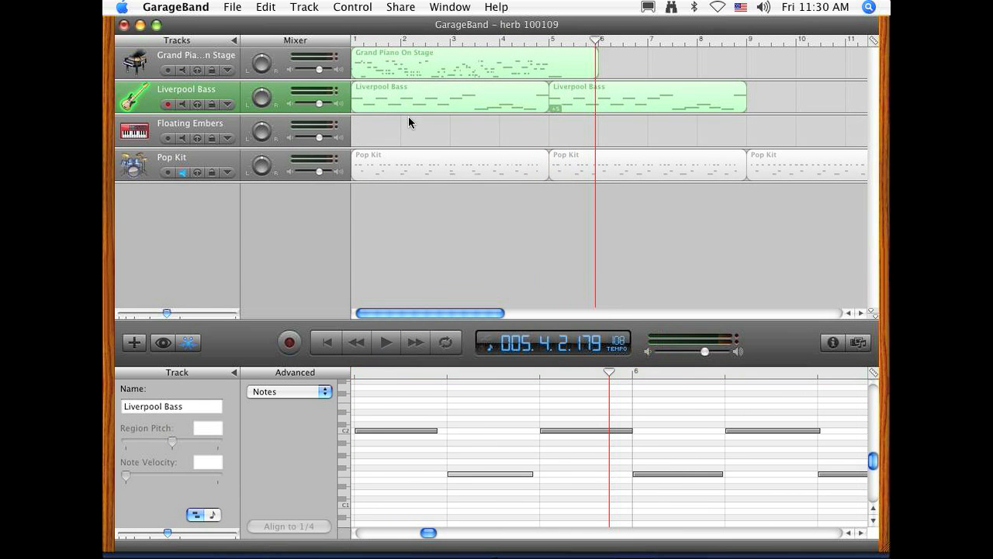
click(409, 106)
drag(409, 101, 802, 107)
drag(456, 313, 530, 313)
drag(639, 107, 836, 101)
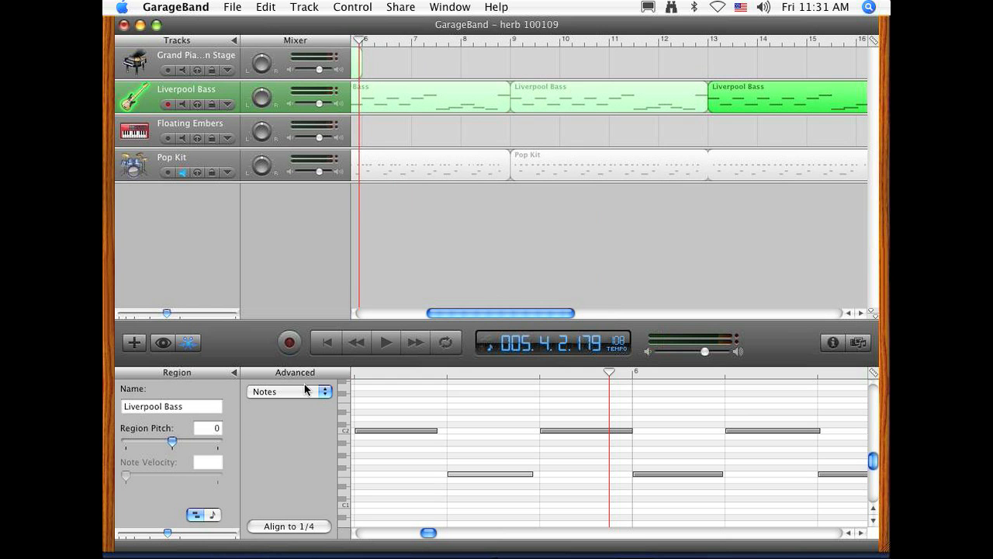
drag(172, 445, 181, 443)
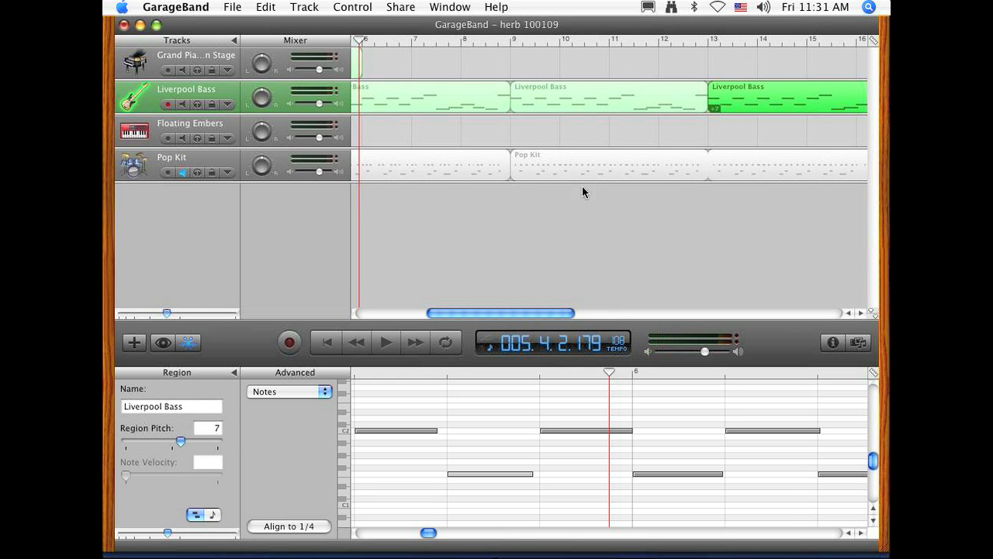
Step: Play the bass from the middle of bar 11 into bar 14 to hear the change at bar 13
click(635, 41)
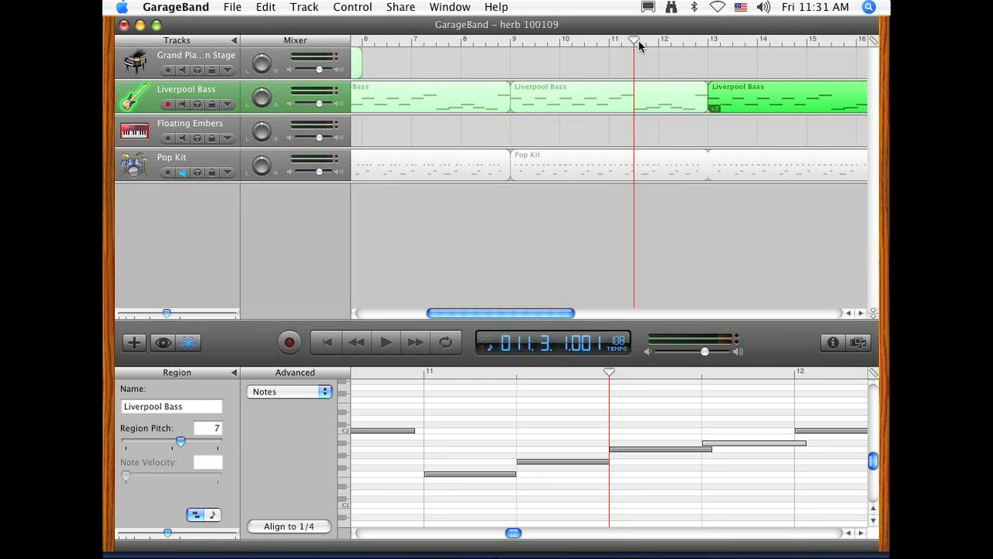
key(space)
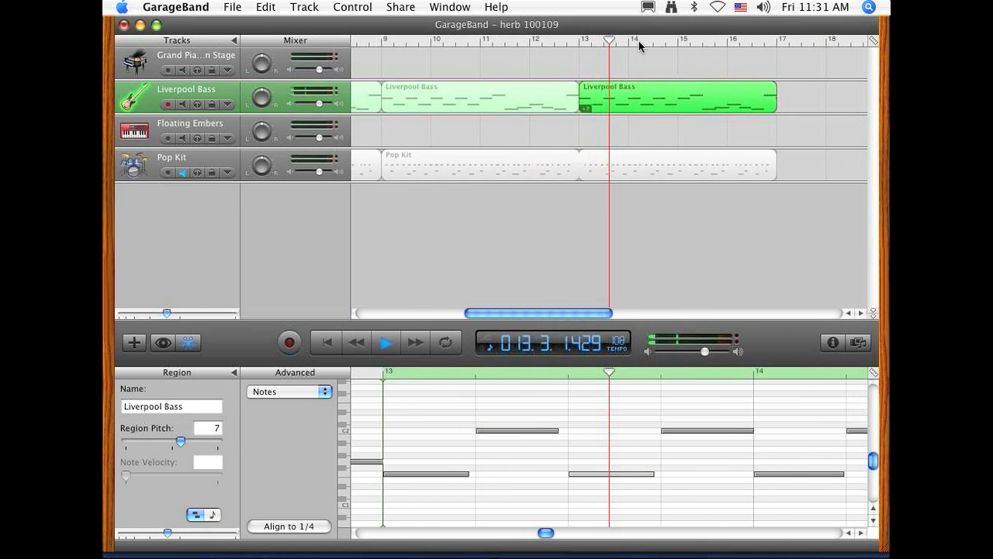
key(space)
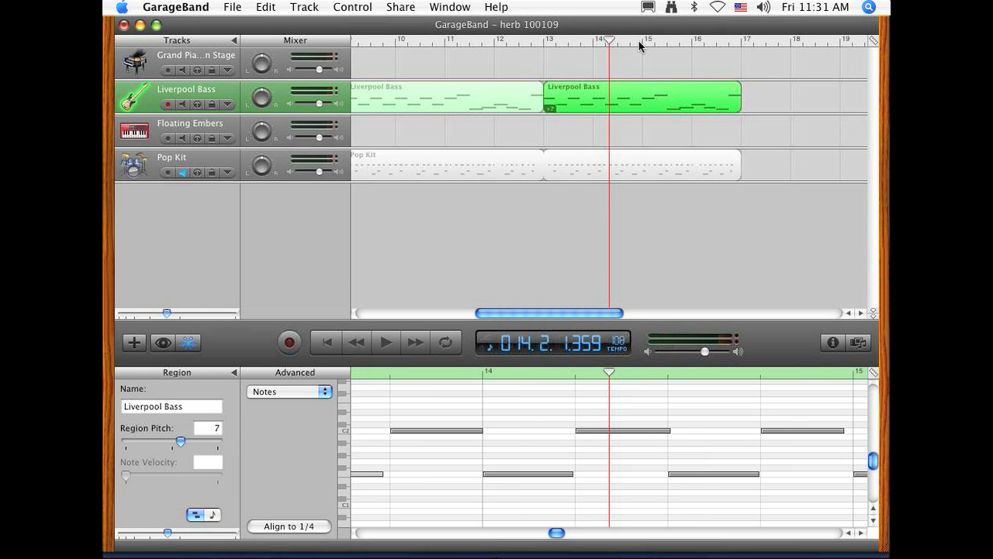
Step: Copy the untransposed bass region from bar 9 to bar 17, and lower the copy's region pitch
click(497, 103)
drag(492, 98, 758, 114)
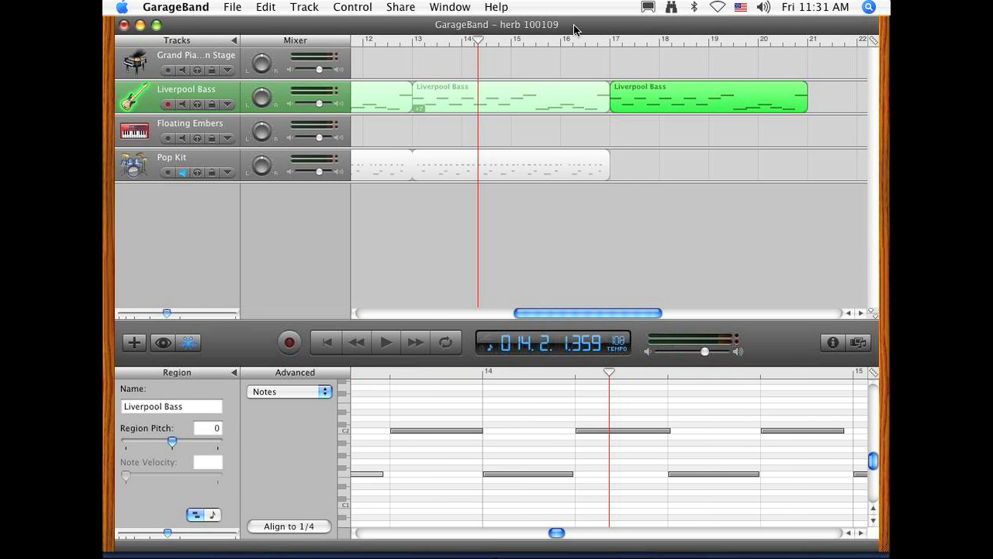
drag(601, 39, 610, 43)
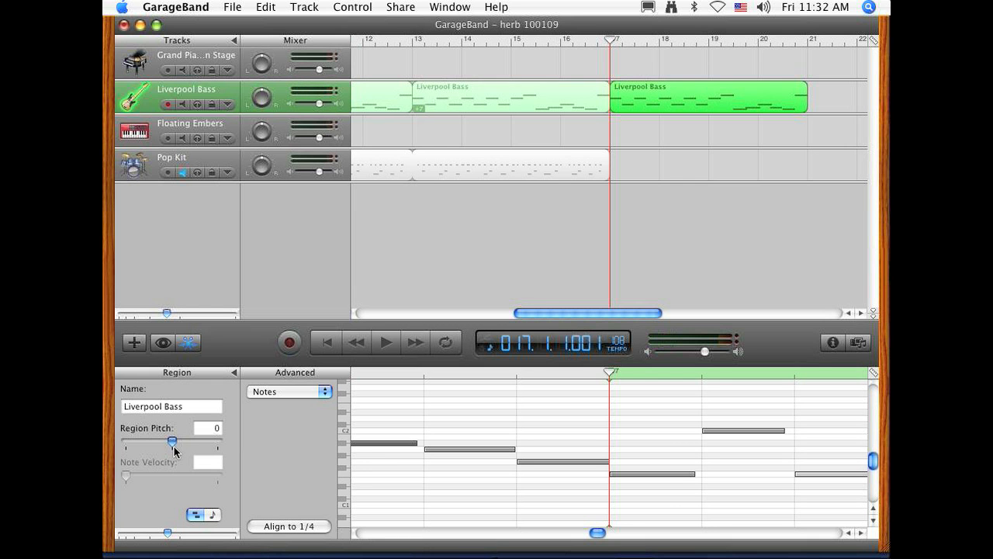
drag(172, 441, 168, 448)
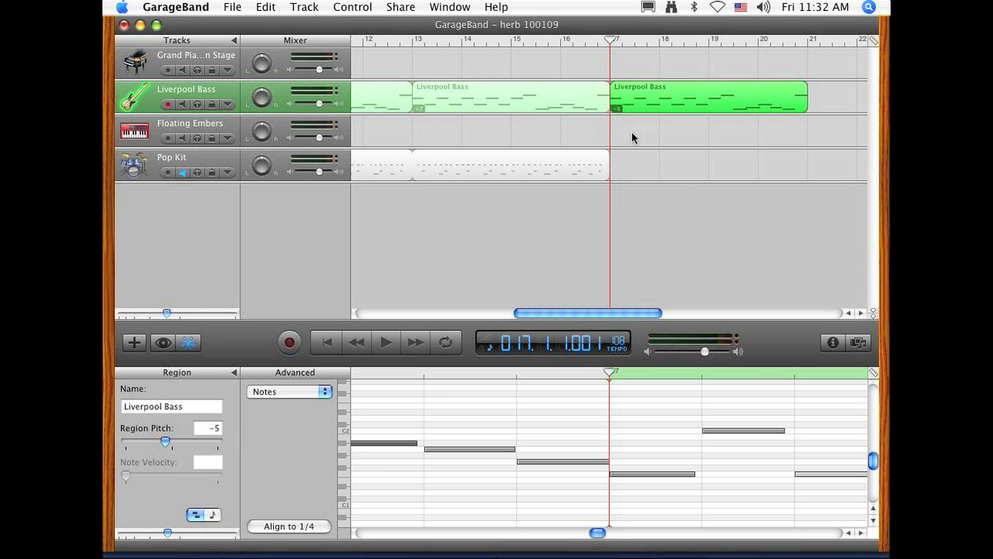
Step: Copy the untransposed bass region from bar 9 to bar 21, and set the copy's region pitch to -7
click(381, 96)
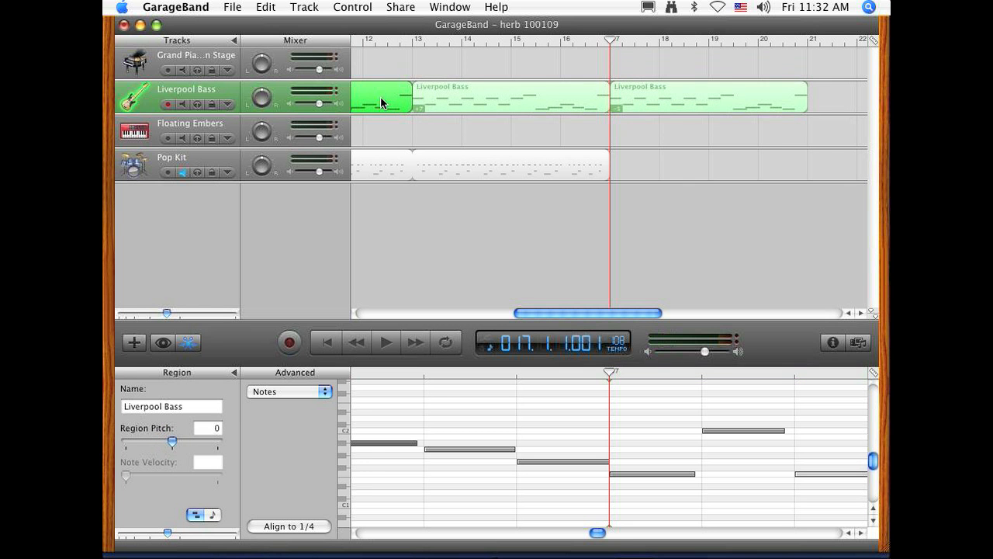
drag(380, 96, 742, 106)
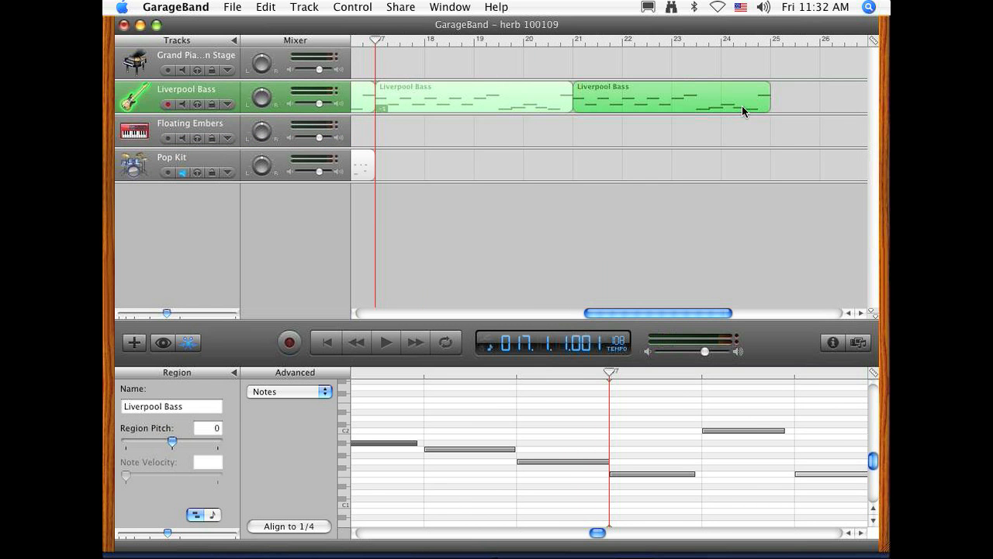
drag(742, 106, 742, 106)
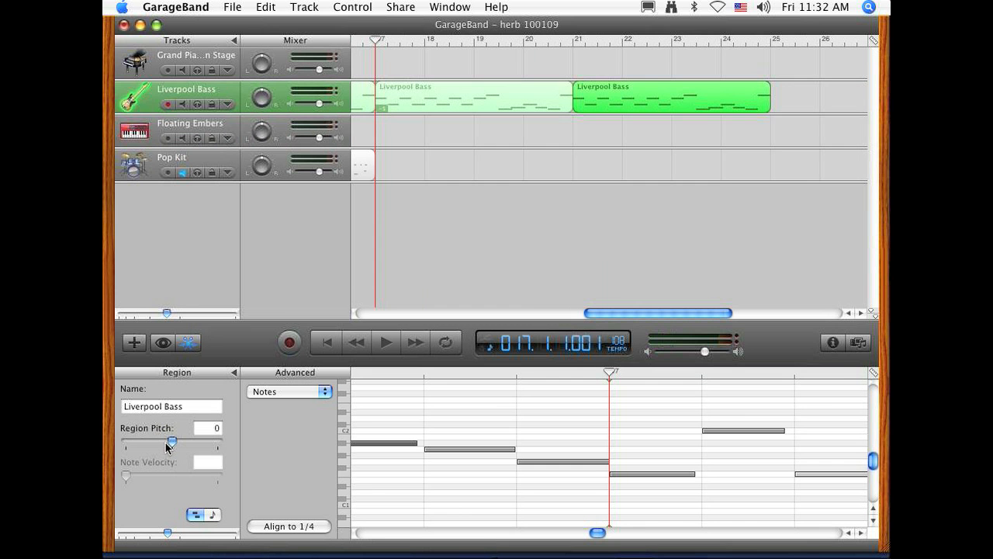
drag(171, 442, 163, 441)
Step: Return the playhead to bar 1 and close the note editor with the Pop Kit track unmuted
click(569, 42)
drag(569, 42, 271, 70)
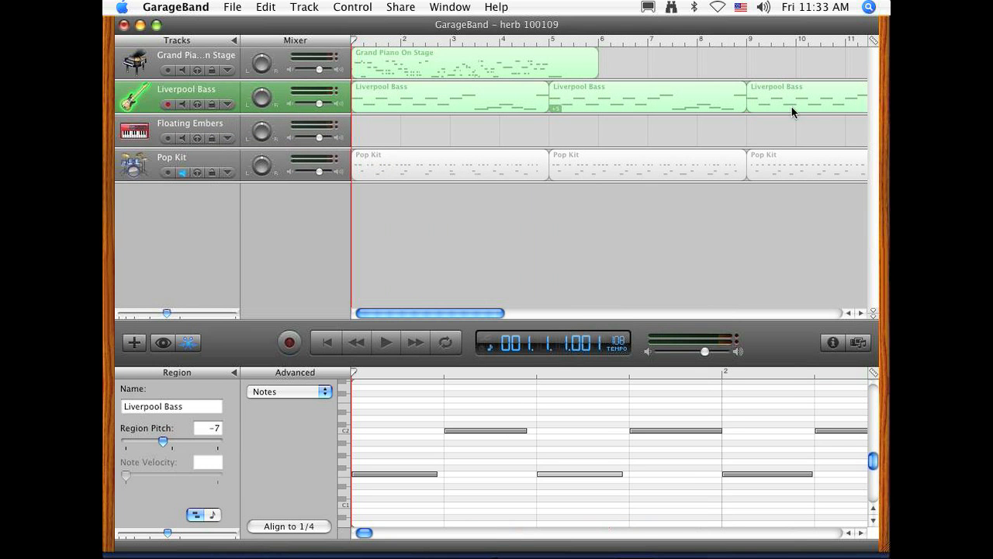
click(181, 174)
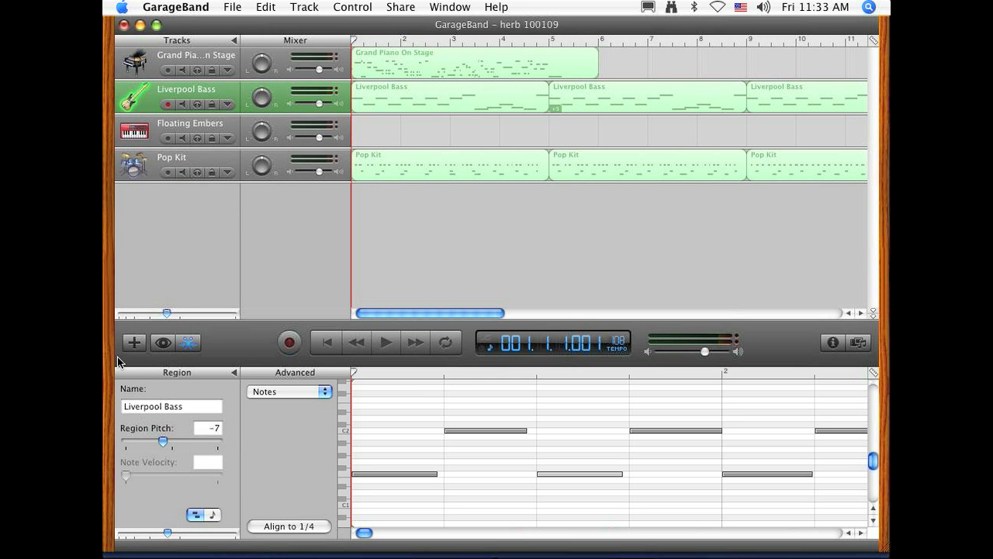
click(188, 342)
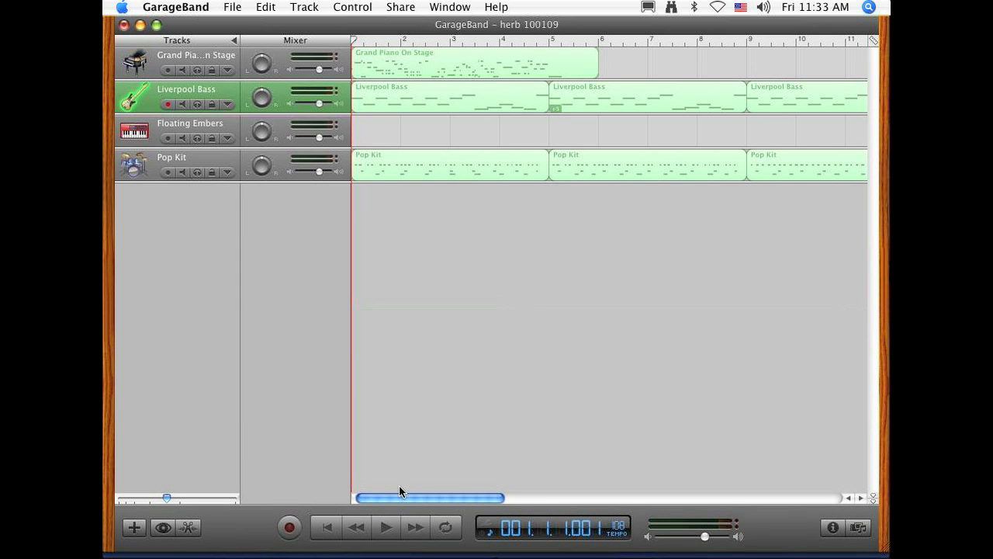
Step: Move all piano, bass and drum regions together to about bar 35, leaving the opening bars empty
drag(399, 489, 400, 493)
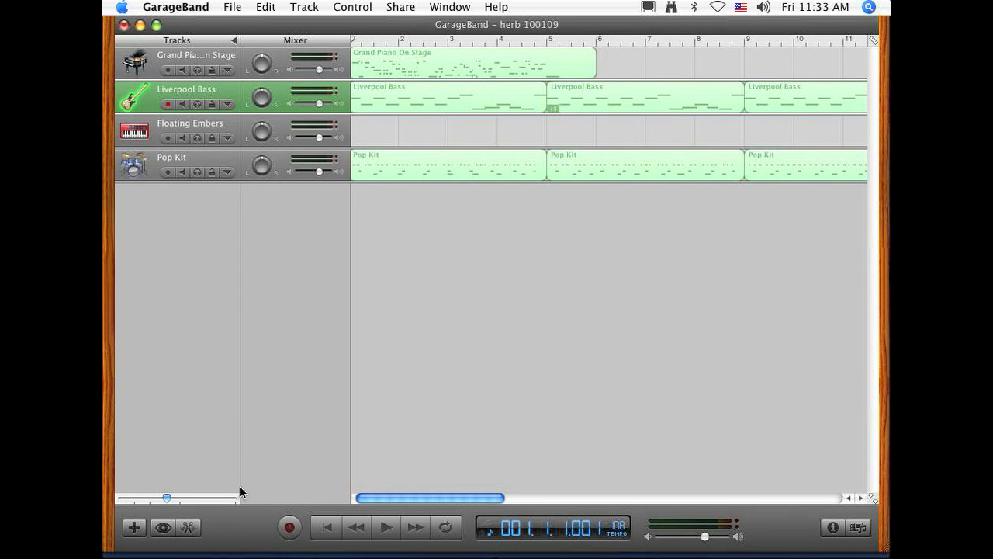
drag(171, 499, 105, 485)
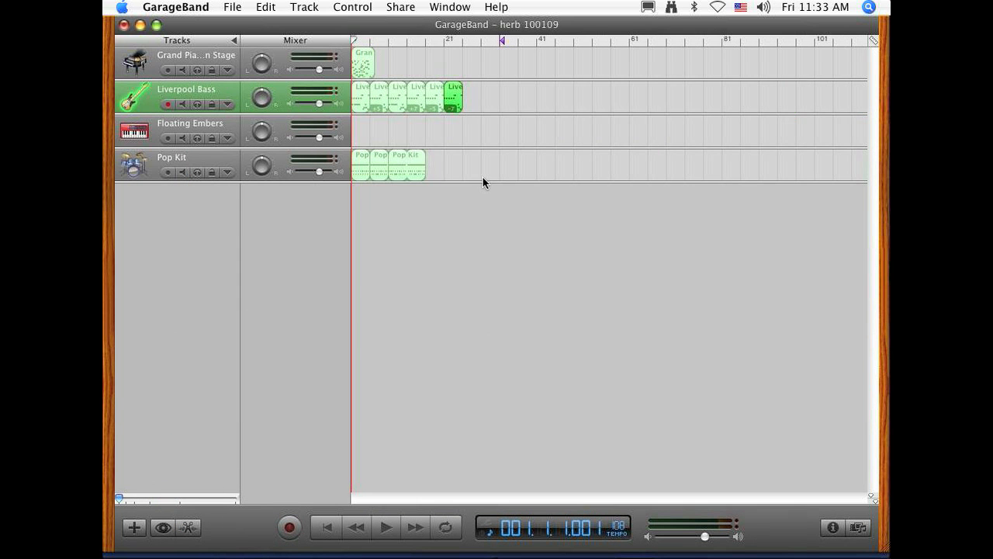
drag(481, 176, 520, 74)
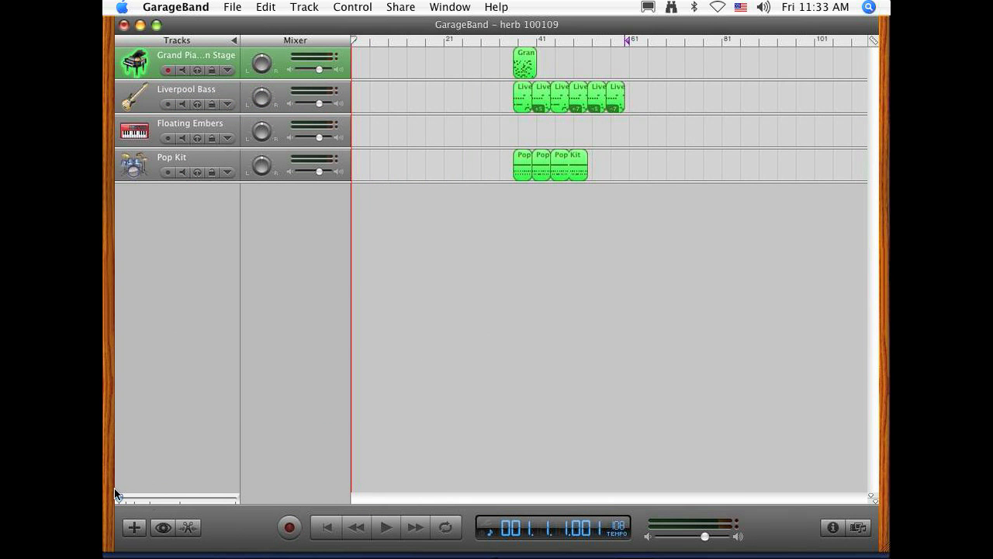
drag(116, 497, 165, 498)
click(328, 527)
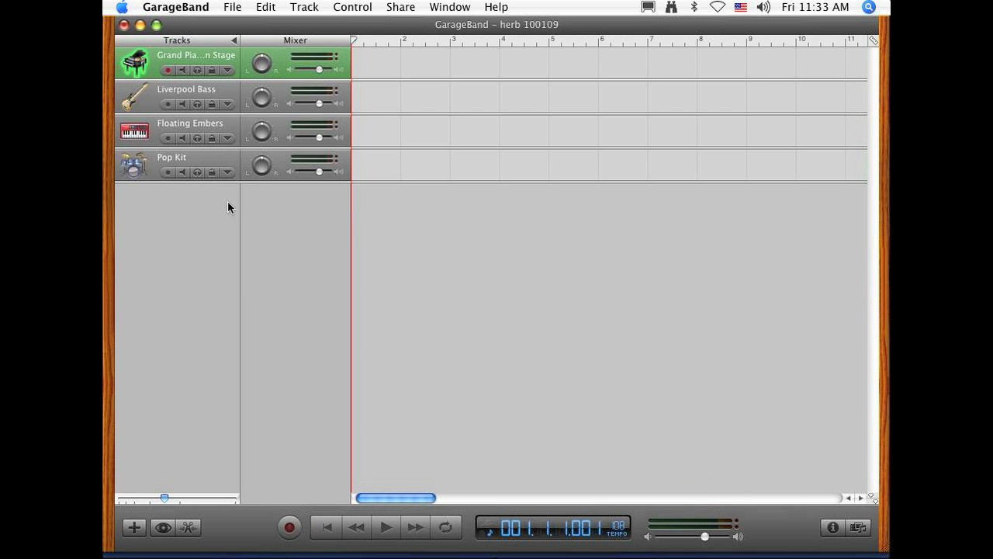
Step: Turn on a cycle region from bar 1 to bar 5 and start recording on the Pop Kit track
click(175, 155)
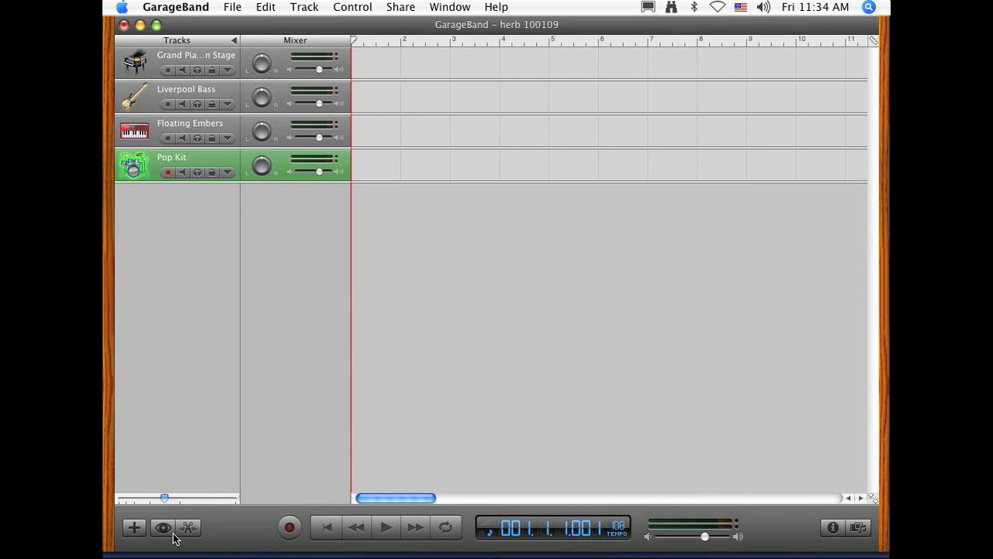
click(446, 527)
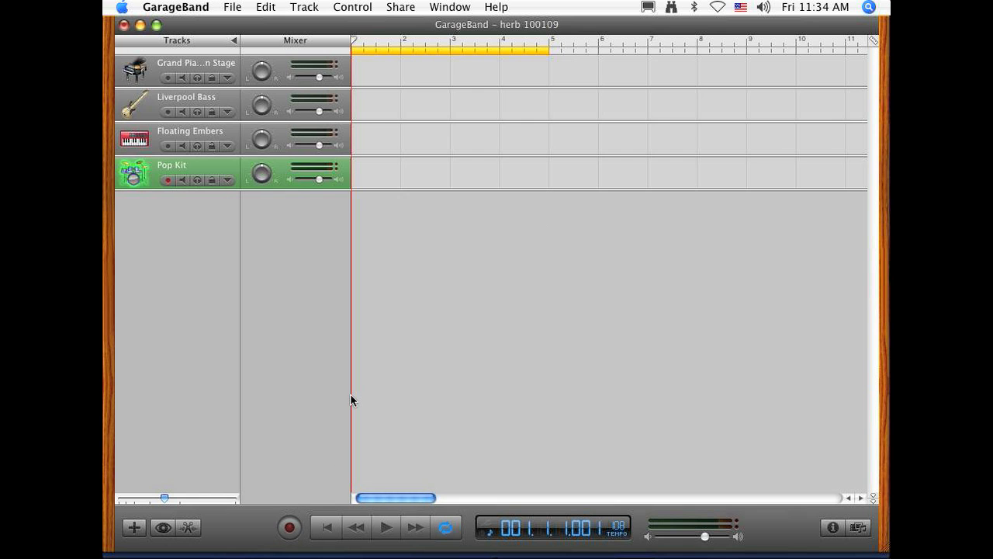
key(r)
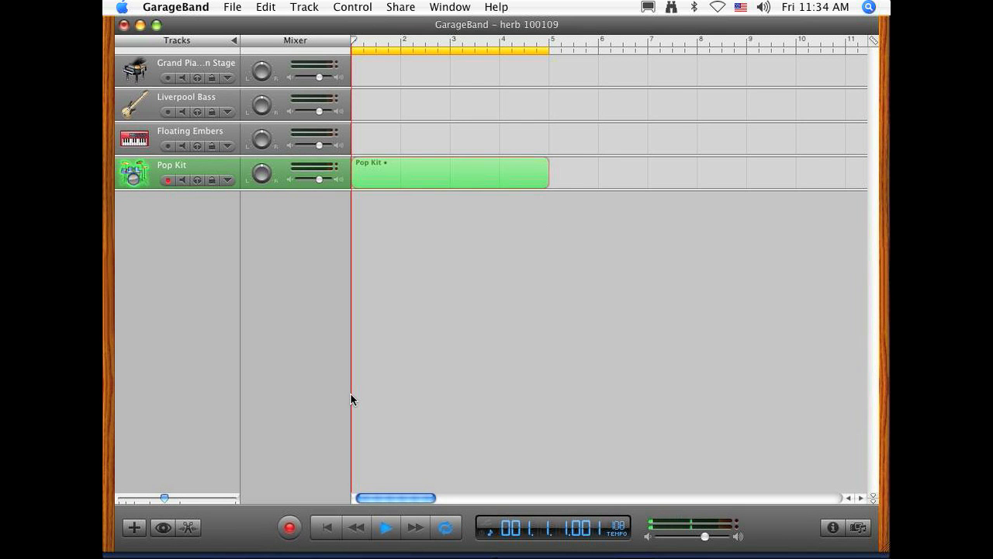
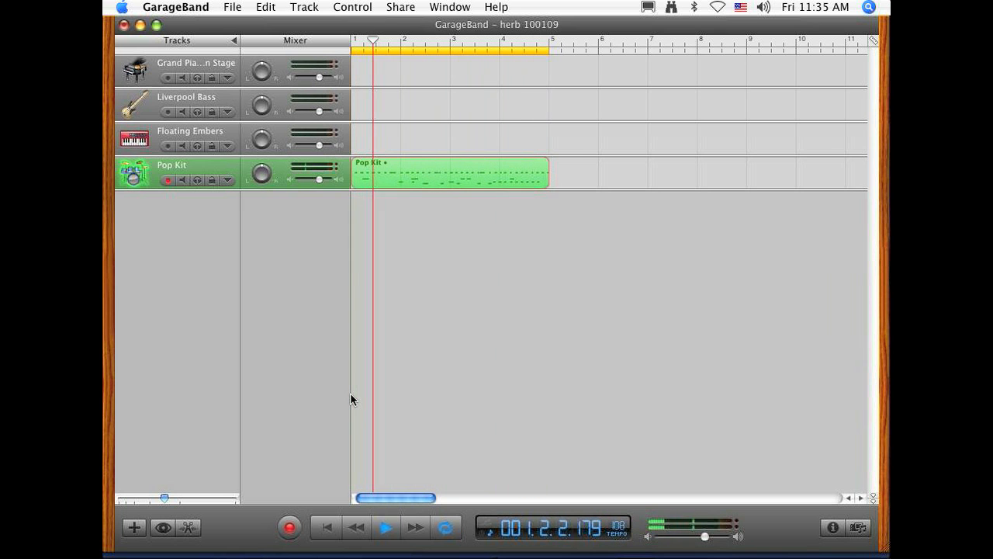
Step: Stop recording, turn off the cycle region, and loop the recorded Pop Kit region out to bar 9
key(space)
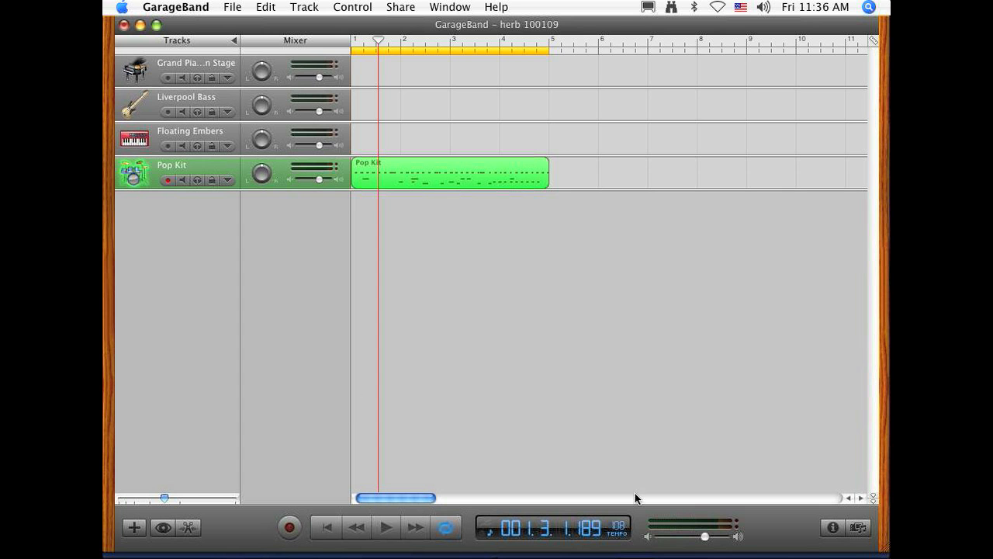
click(445, 530)
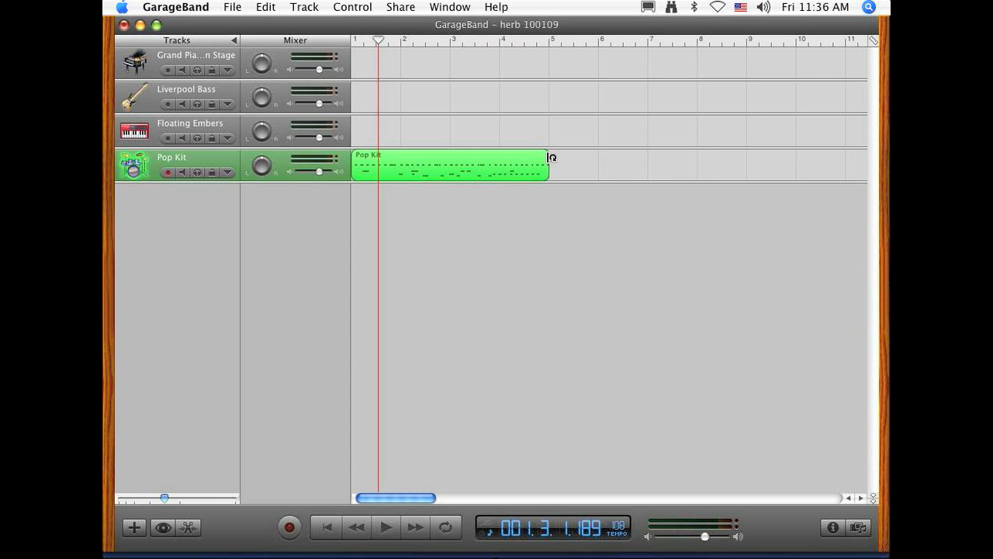
drag(548, 158, 746, 158)
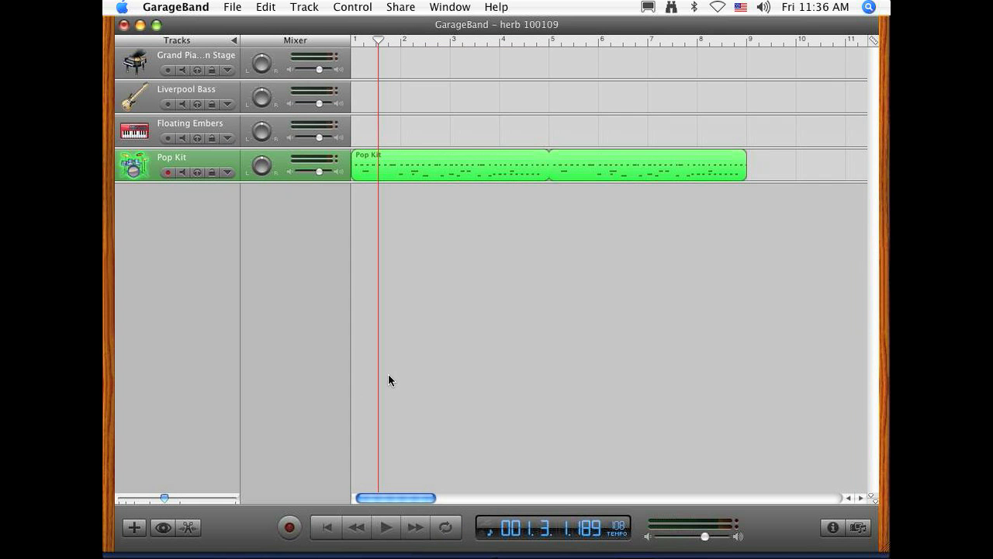
Step: Play the looped Pop Kit region from bar 1 past the loop point at bar 5
click(317, 534)
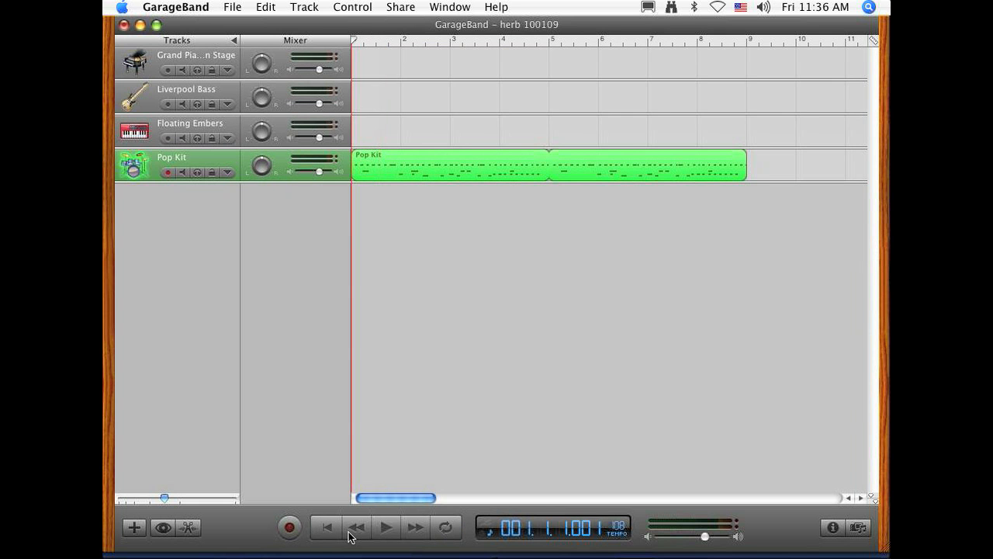
click(398, 530)
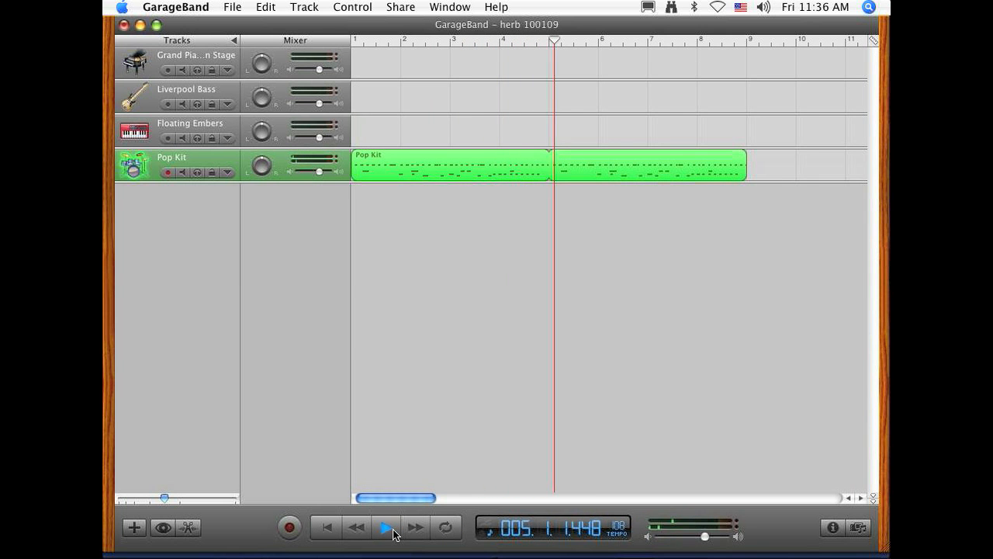
click(393, 532)
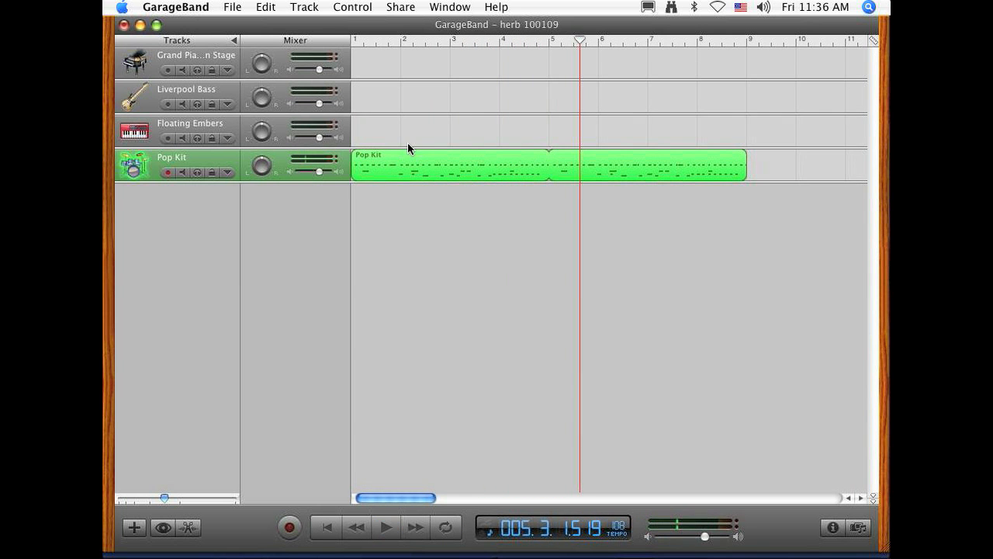
Step: Open the Pop Kit region in the note editor and set the editor's grid to 1/32 Note
double_click(408, 166)
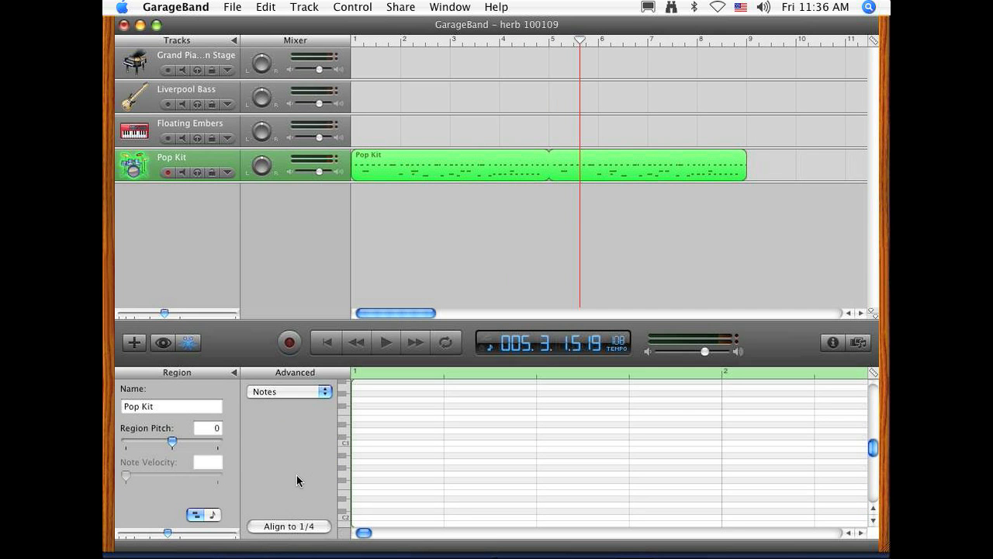
click(482, 391)
click(872, 373)
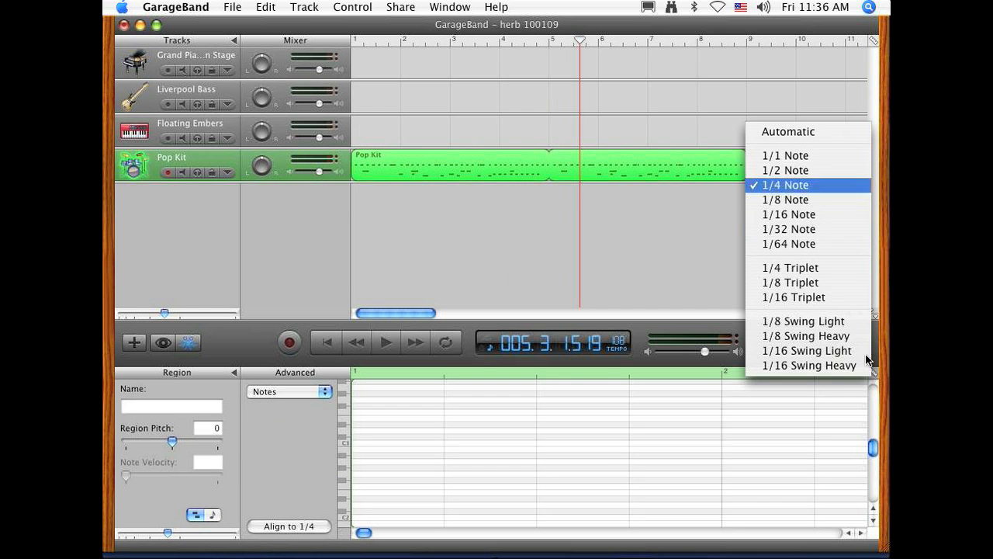
click(803, 229)
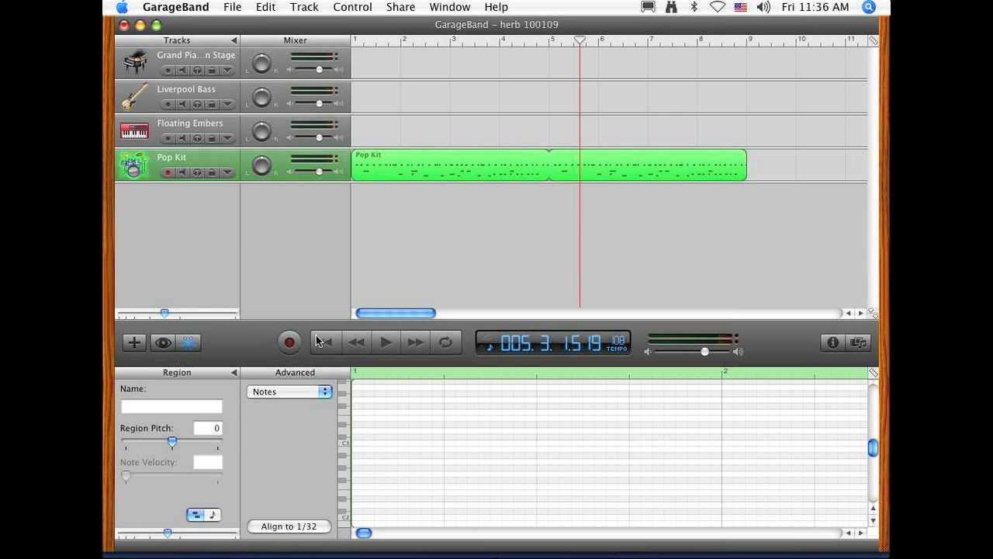
Step: Undo the last edit and play the Pop Kit region from bar 1, returning the playhead to the start
click(264, 7)
click(270, 25)
click(331, 347)
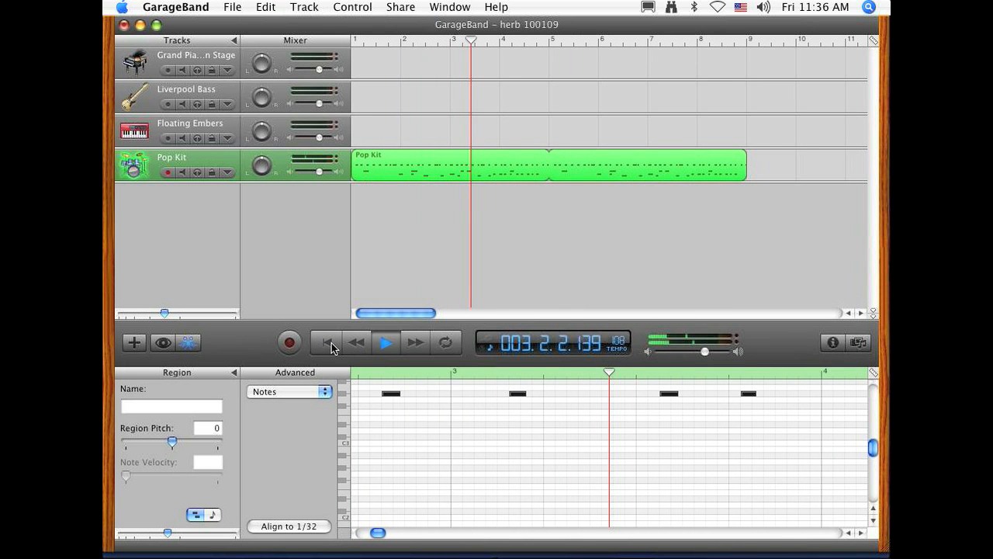
key(space)
click(332, 346)
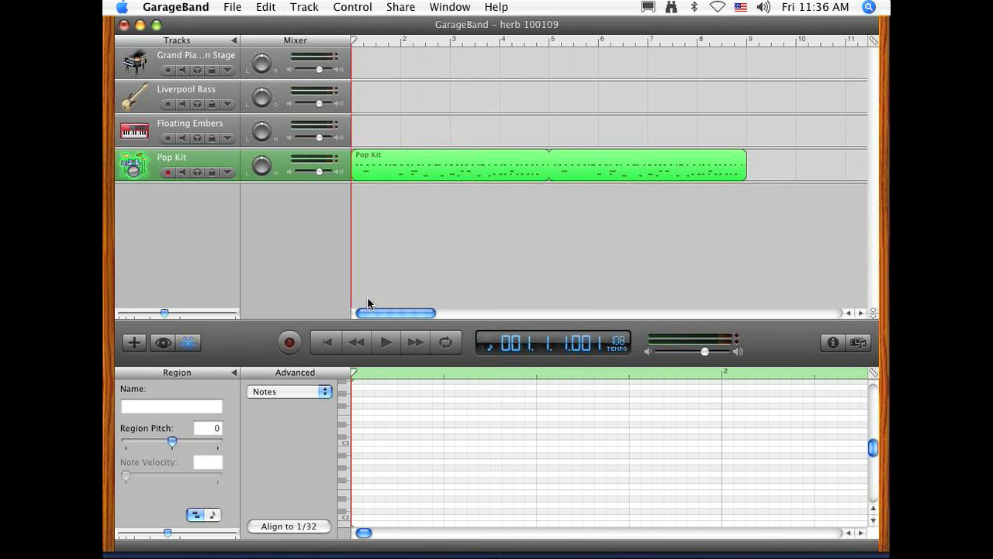
Step: View the Pop Kit region as music notation, and close the editor after returning to the note grid
click(218, 516)
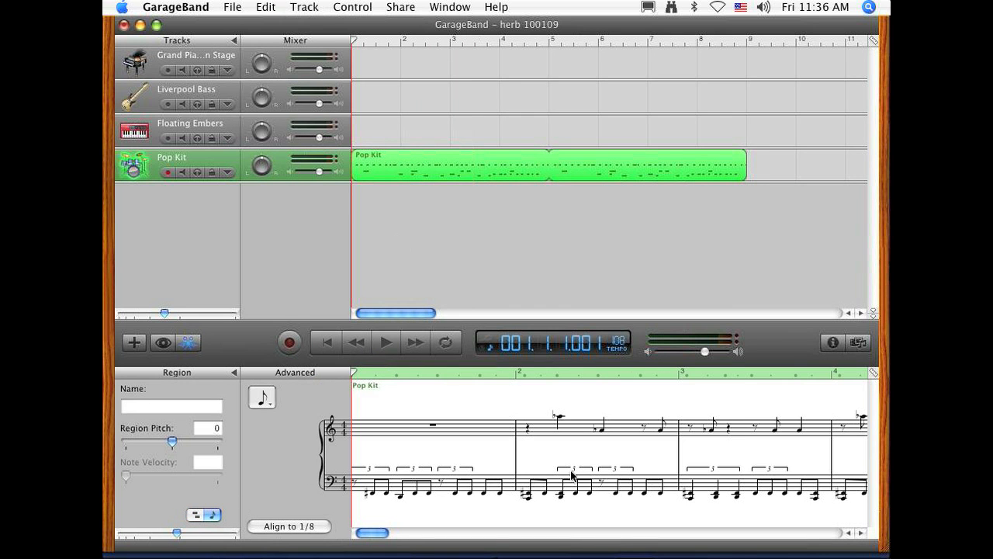
click(195, 515)
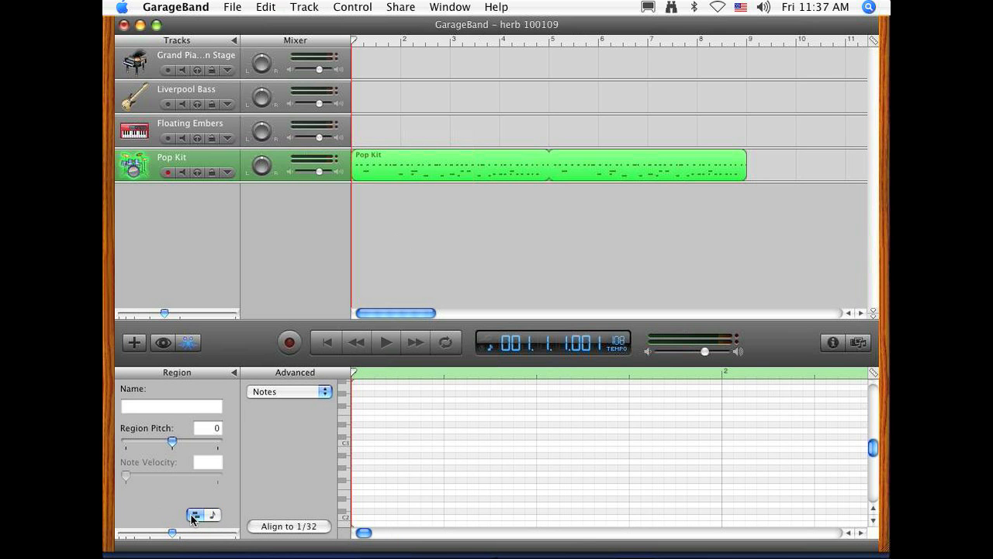
click(181, 348)
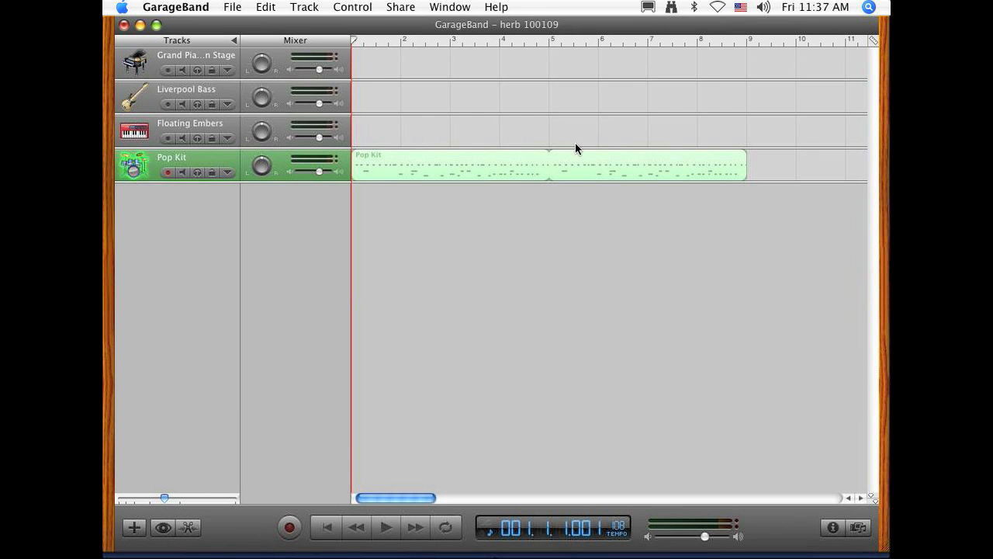
click(534, 165)
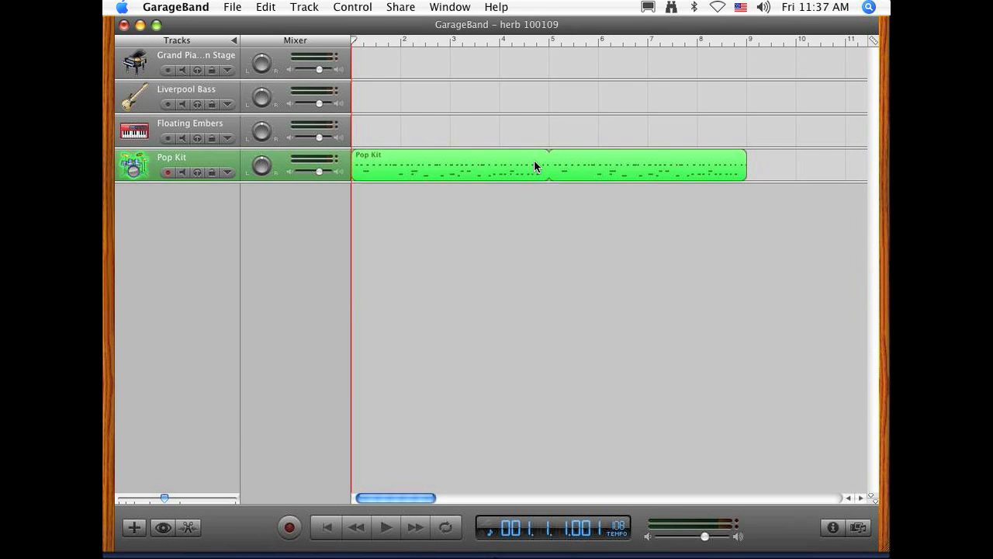
click(376, 295)
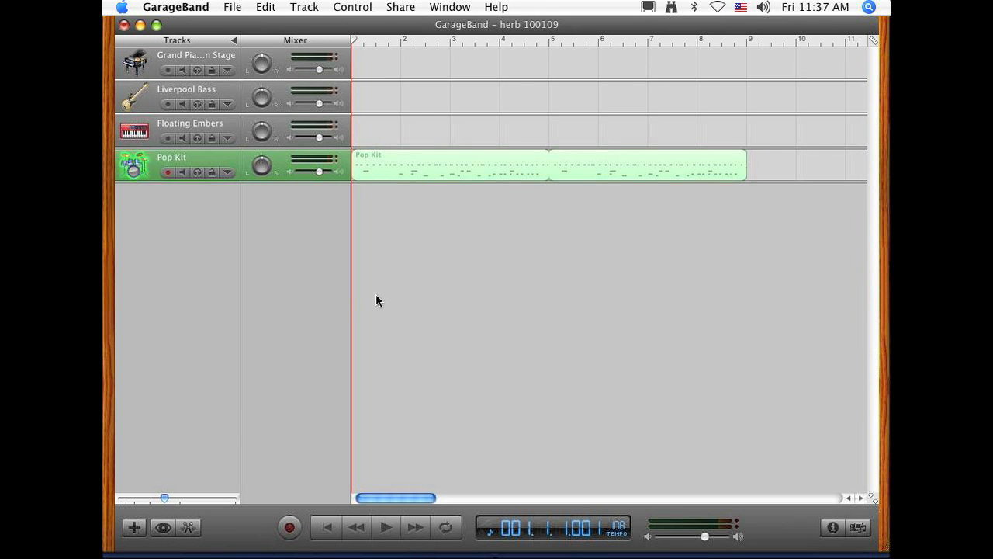
click(159, 152)
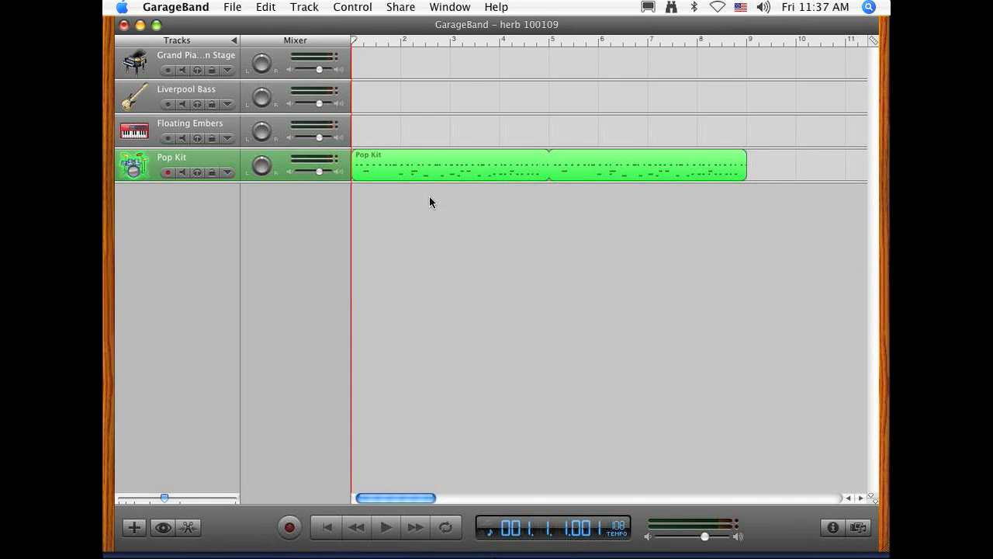
click(527, 490)
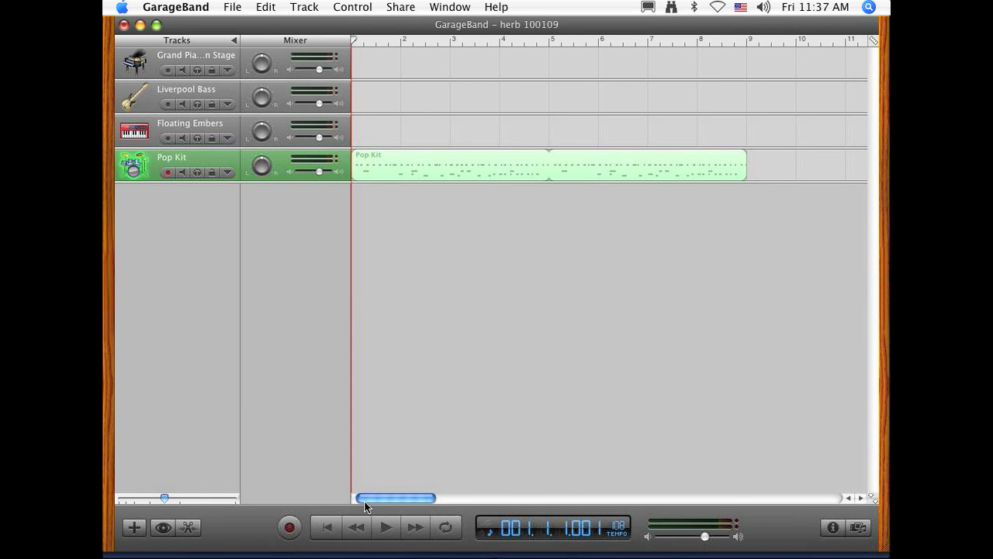
Step: Duplicate the Grand Piano On Stage track and set the new track's instrument to Smokey Clav
scroll(364, 501, right, 20)
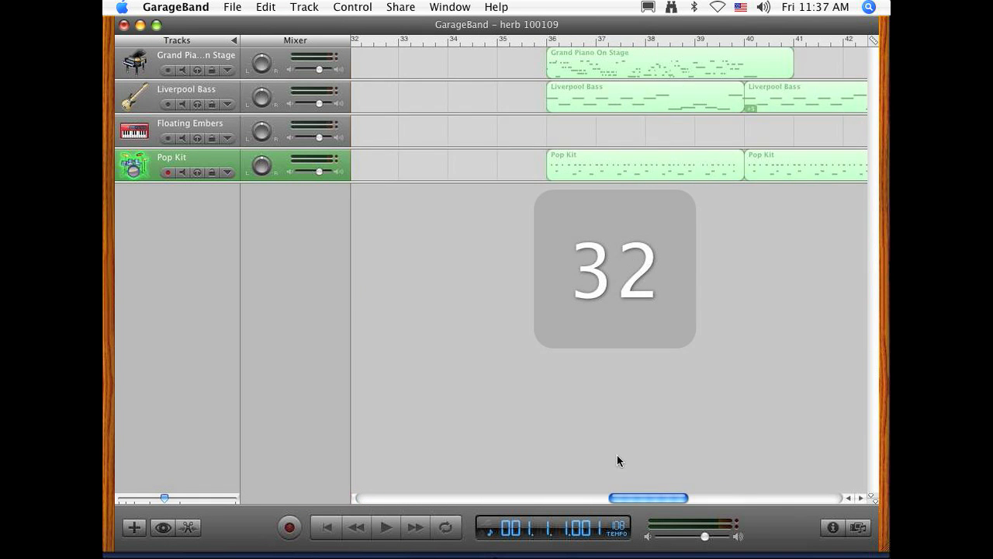
click(576, 76)
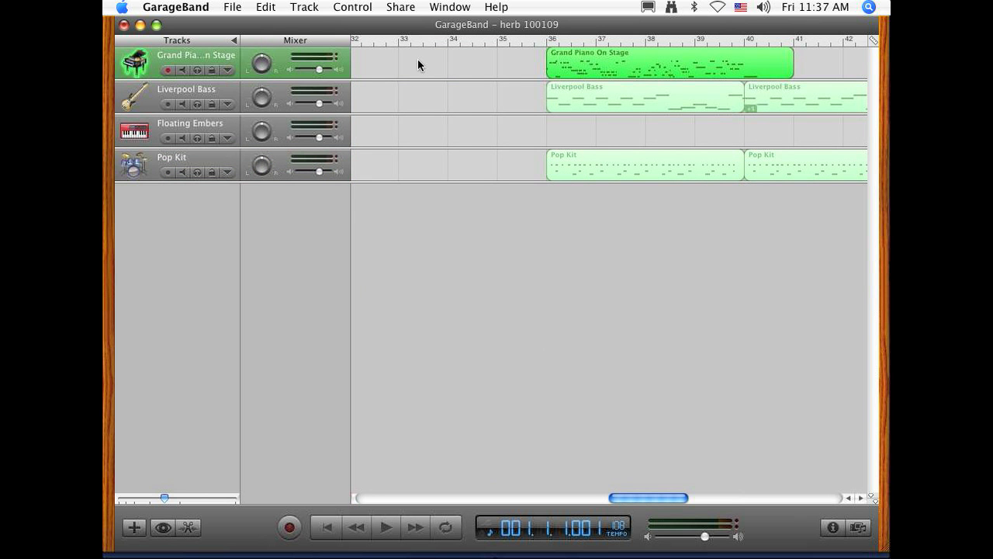
key(super+d)
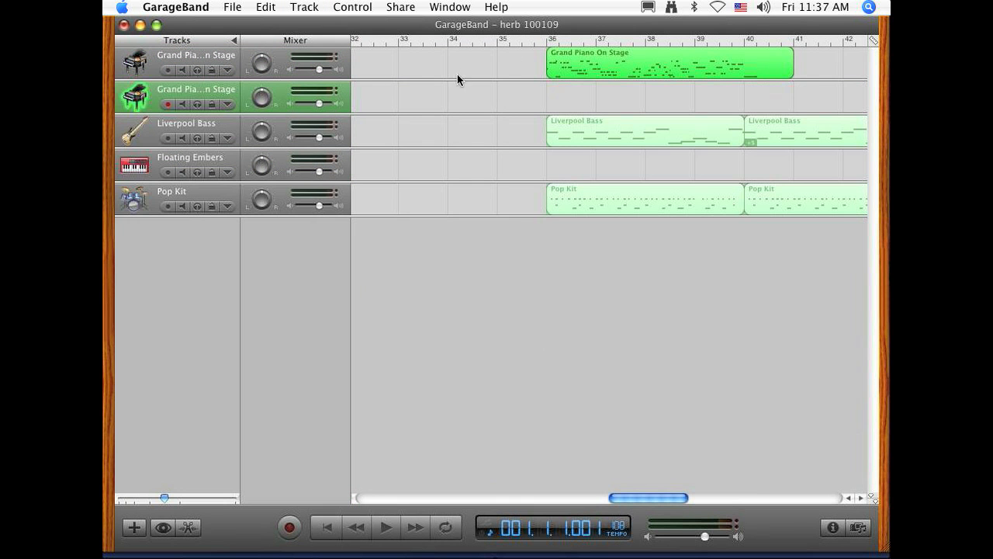
double_click(214, 96)
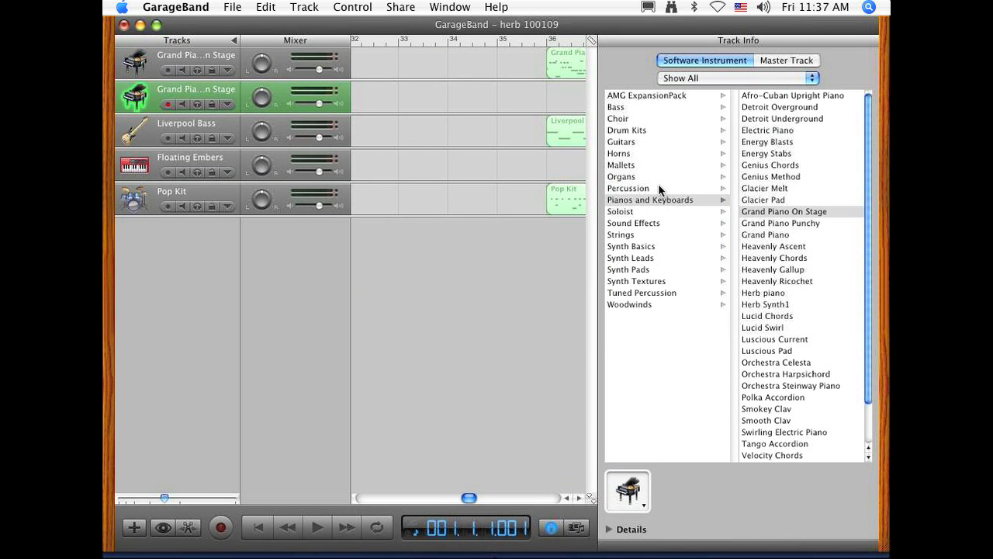
scroll(790, 334, down, 1)
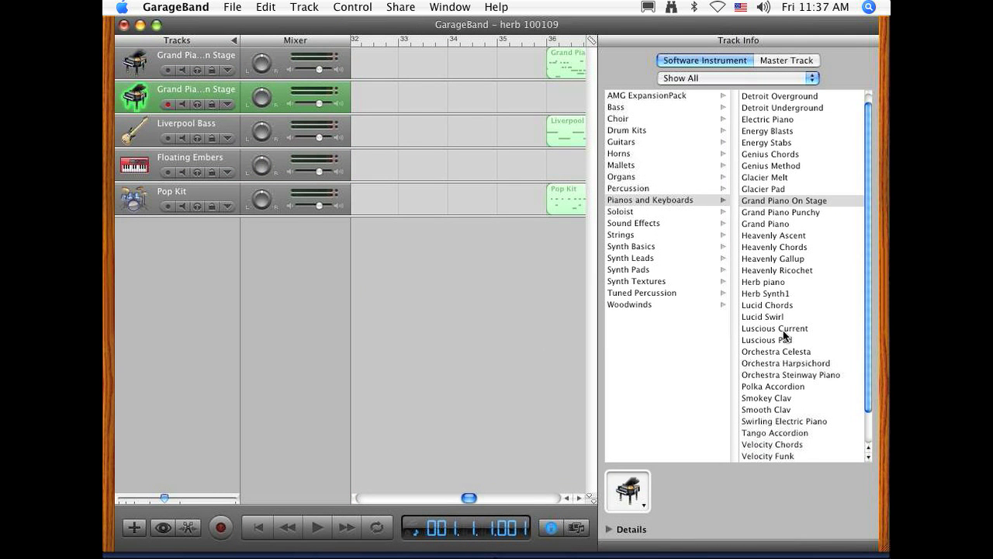
click(791, 399)
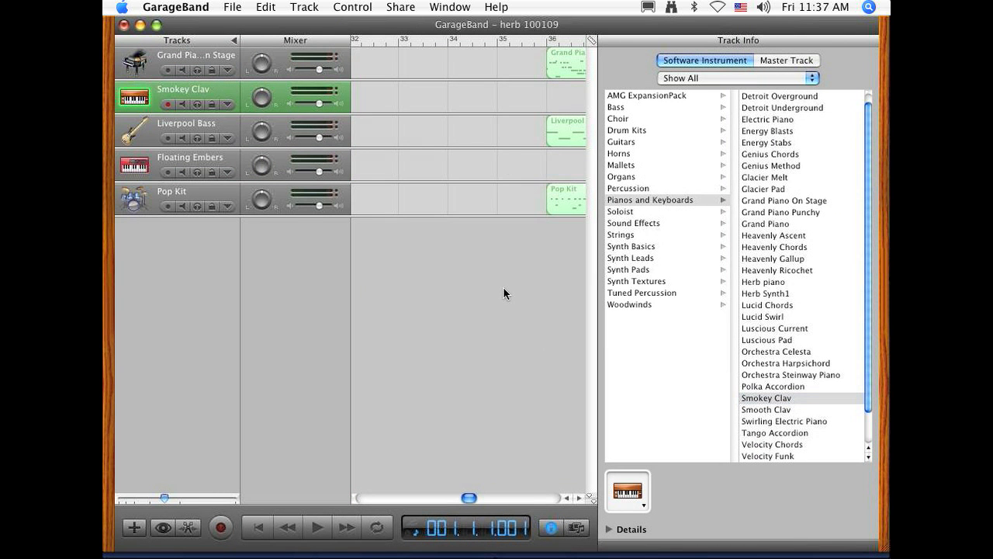
Step: Copy the piano region at bar 36 onto the Smokey Clav track and play the song briefly from bar 36
click(568, 60)
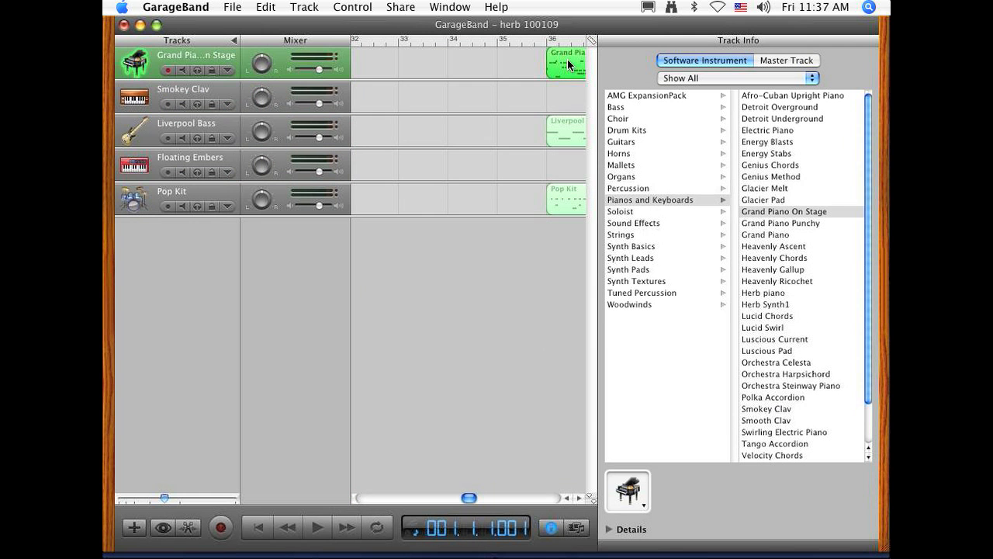
drag(567, 60, 564, 90)
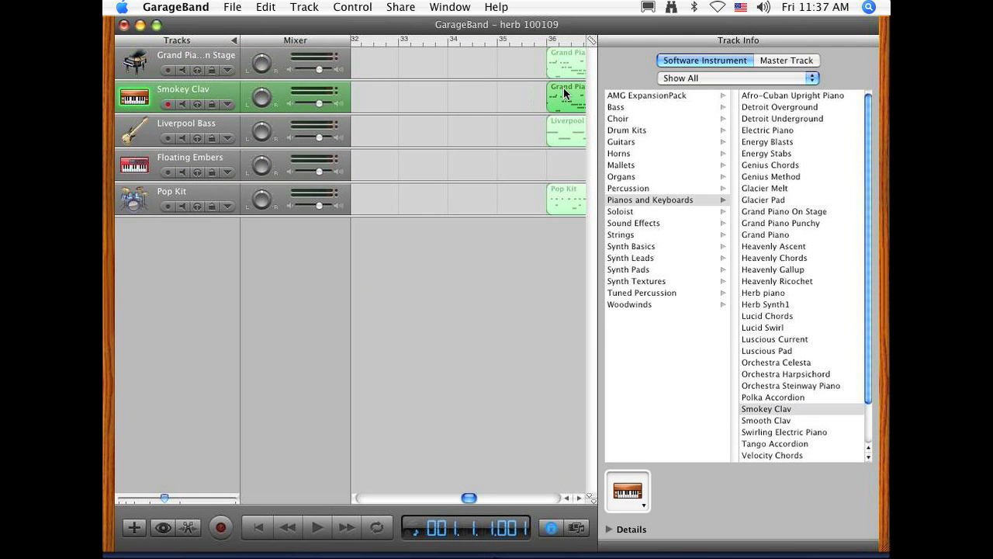
click(548, 40)
key(space)
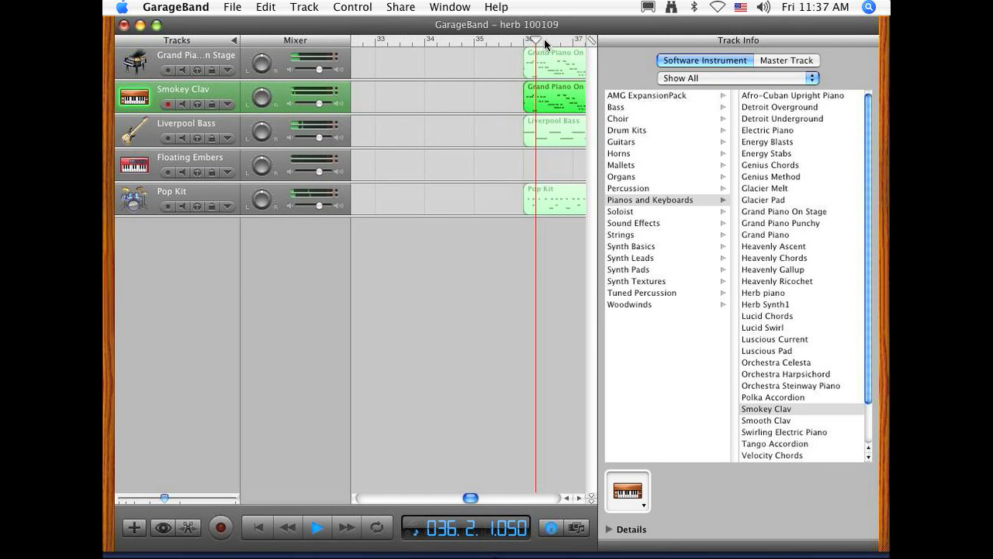
key(space)
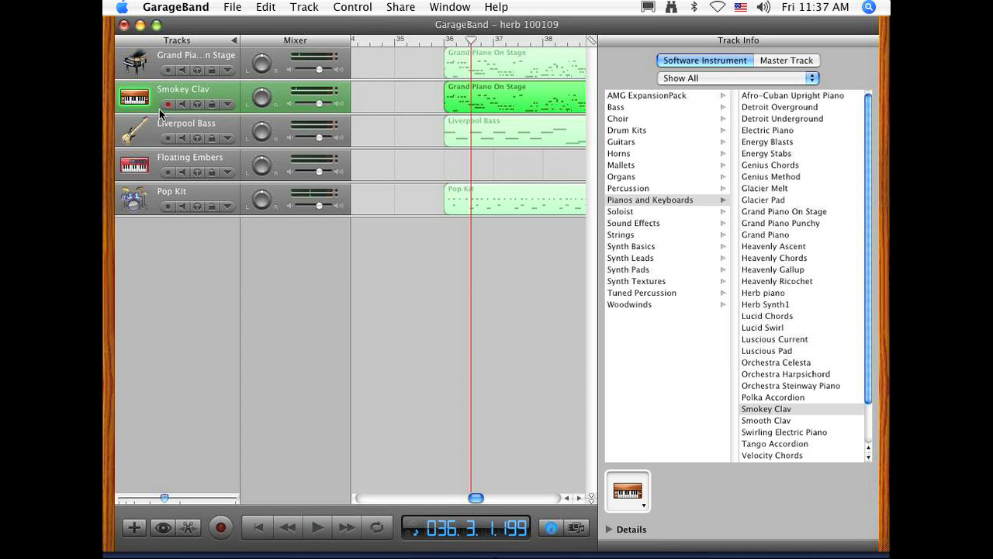
Step: Duplicate the Smokey Clav track and set the new track's instrument to Electric Piano
key(super+d)
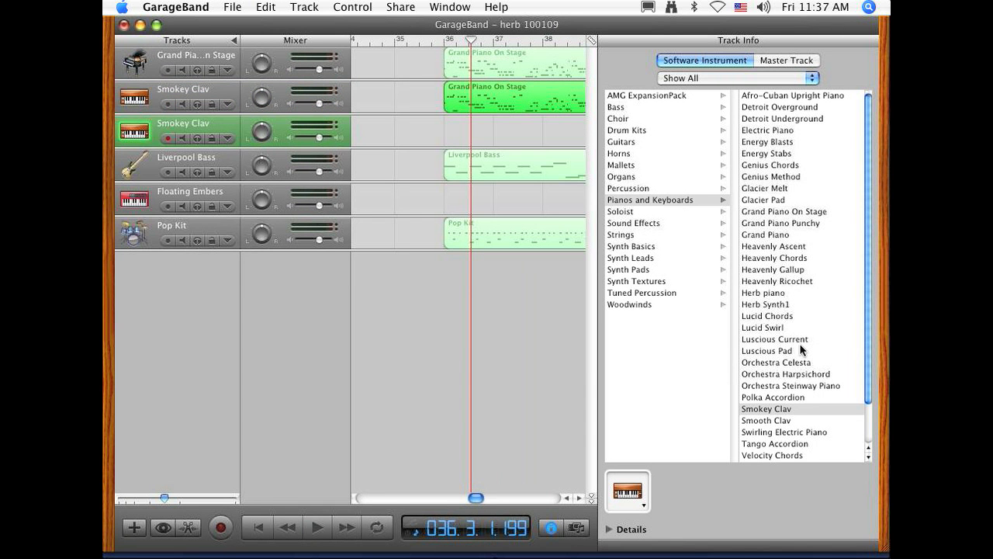
click(775, 137)
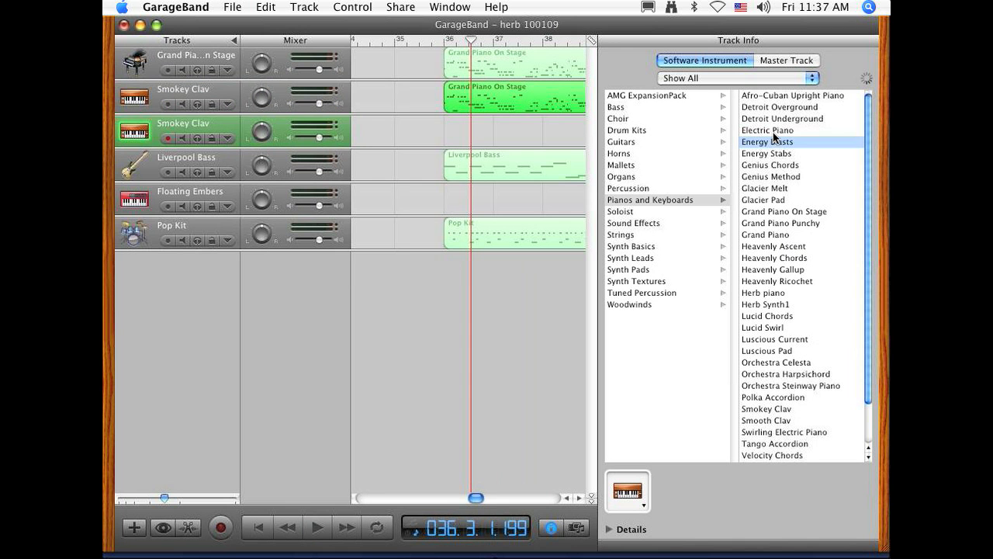
click(773, 130)
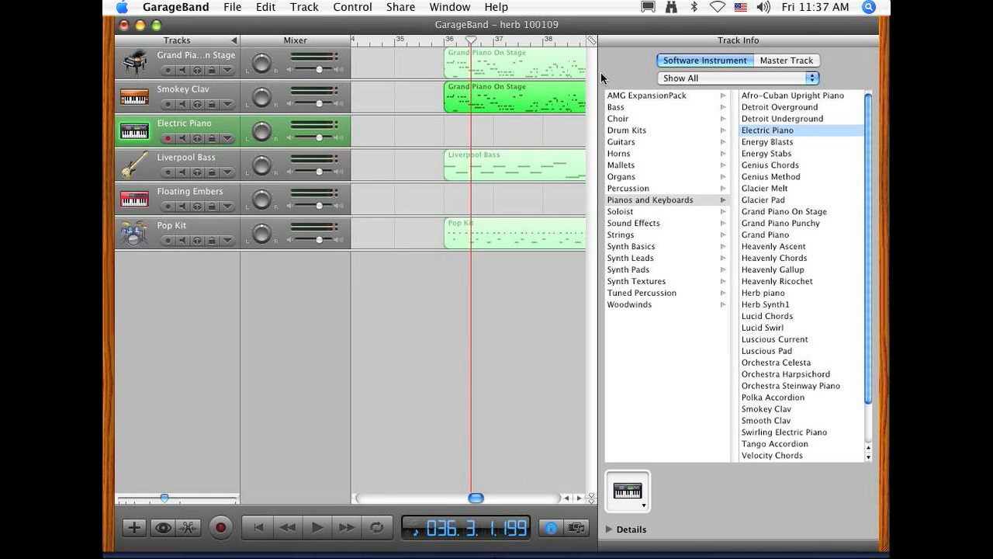
Step: Copy the region at bar 36 from the Smokey Clav track onto the Electric Piano track and play from just before bar 36
click(548, 86)
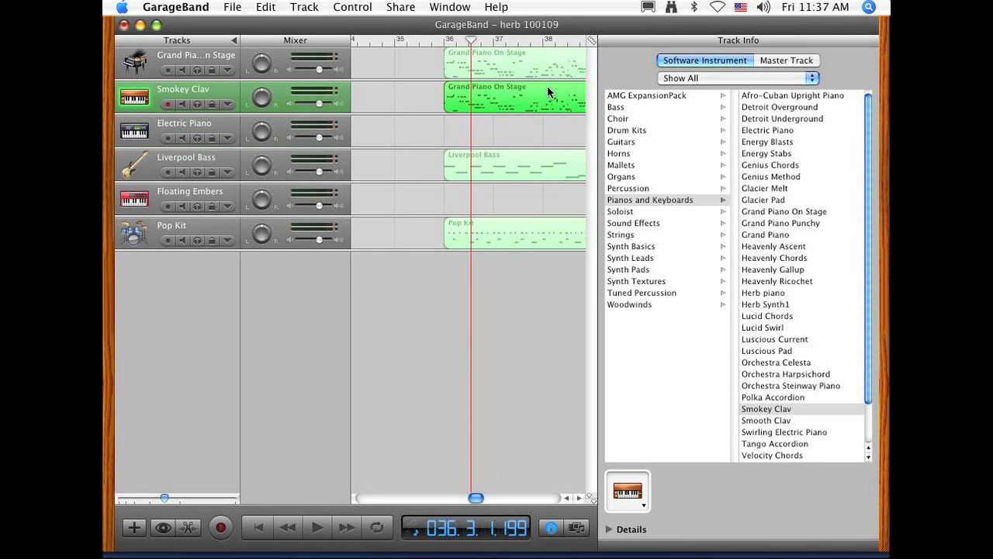
click(548, 122)
click(432, 40)
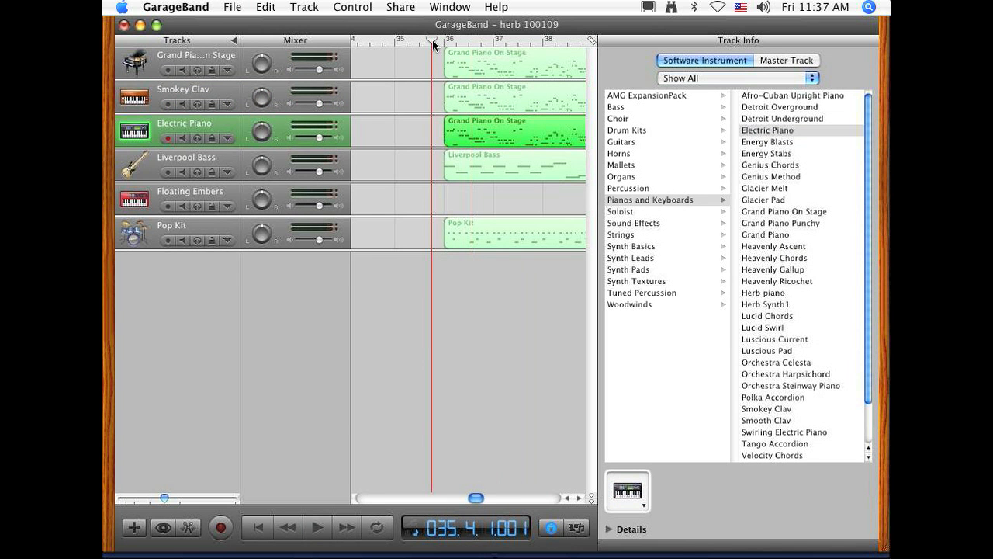
key(space)
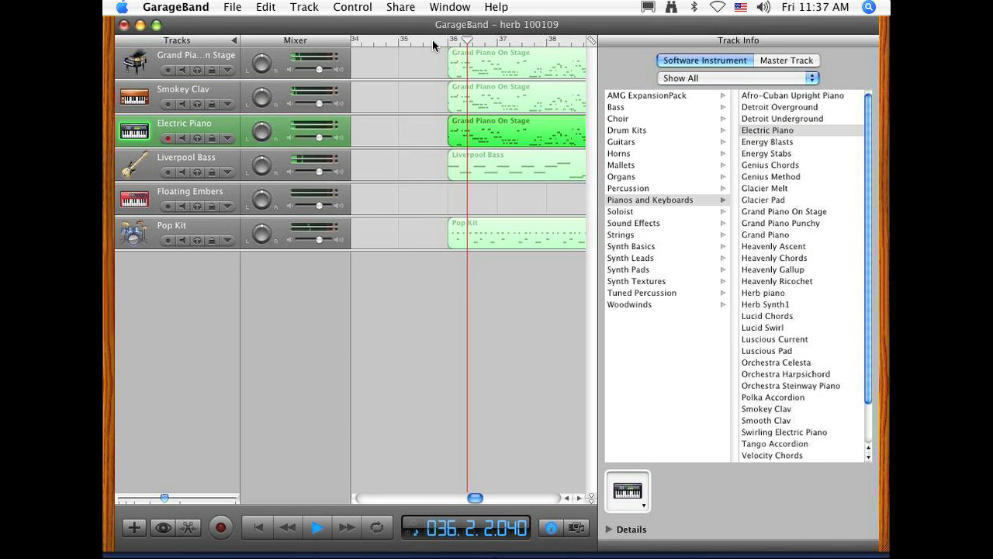
key(space)
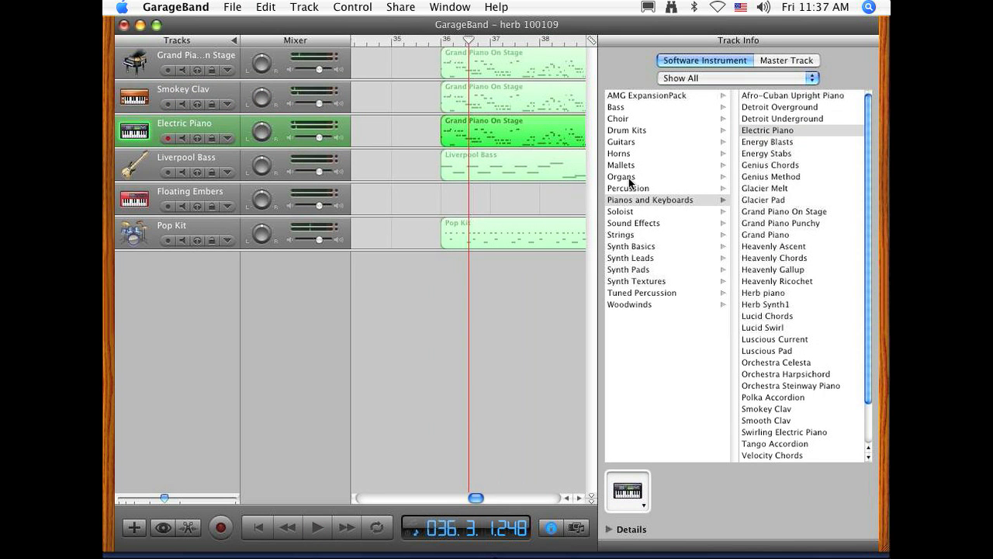
Step: Browse the Synth Textures, Synth Pads, Soloist, Horns and Bass categories for a different instrument for the Electric Piano track
click(656, 281)
click(656, 269)
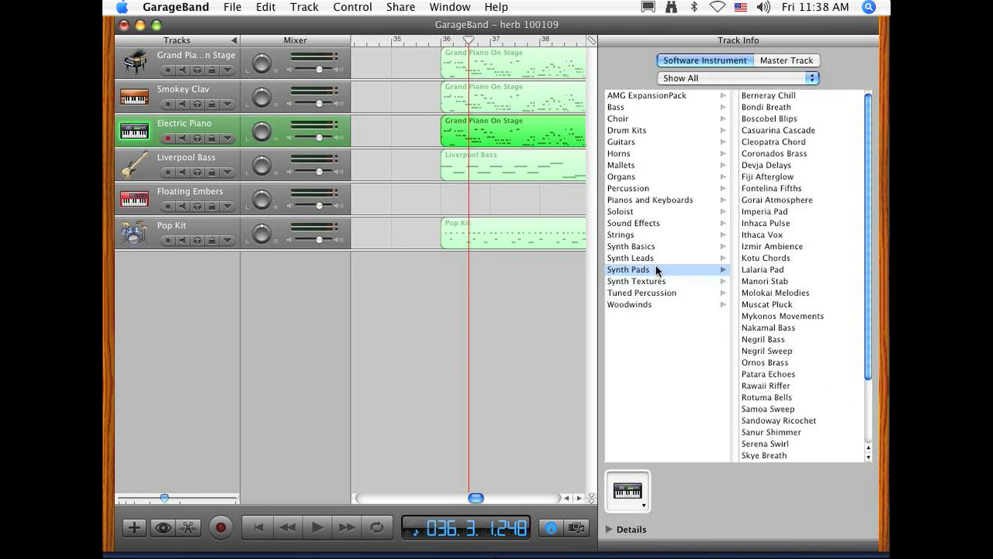
click(652, 212)
click(637, 154)
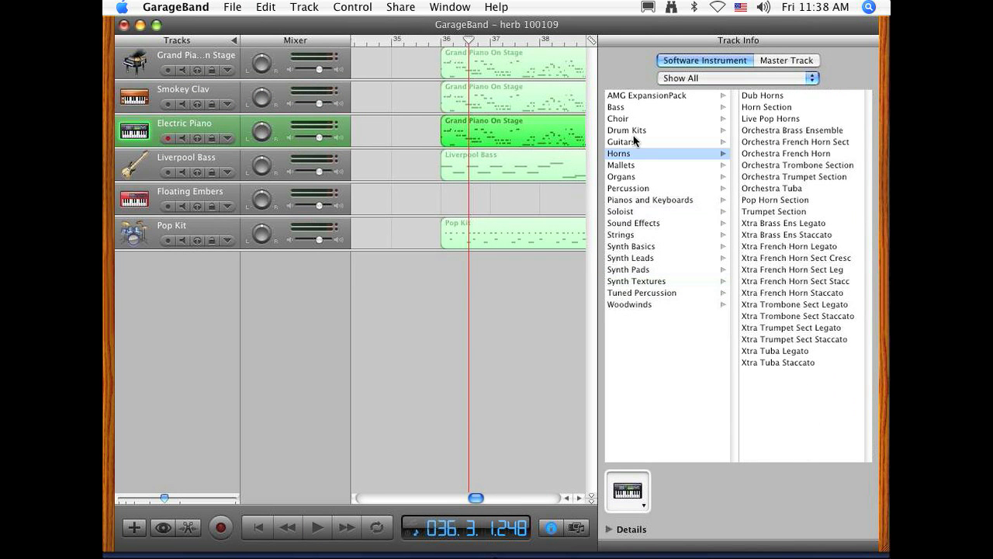
click(636, 108)
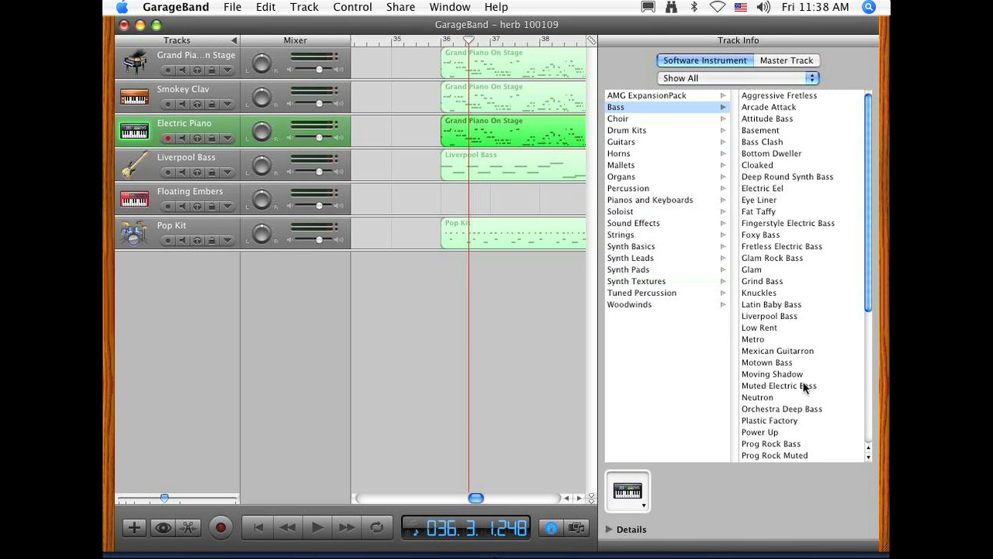
scroll(805, 411, down, 3)
scroll(809, 426, down, 4)
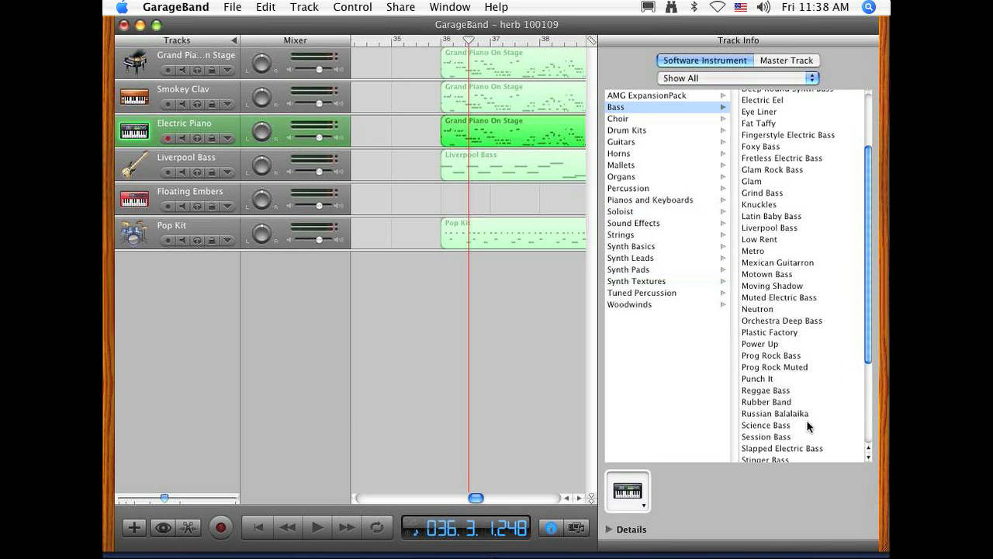
scroll(809, 426, down, 1)
scroll(809, 425, down, 5)
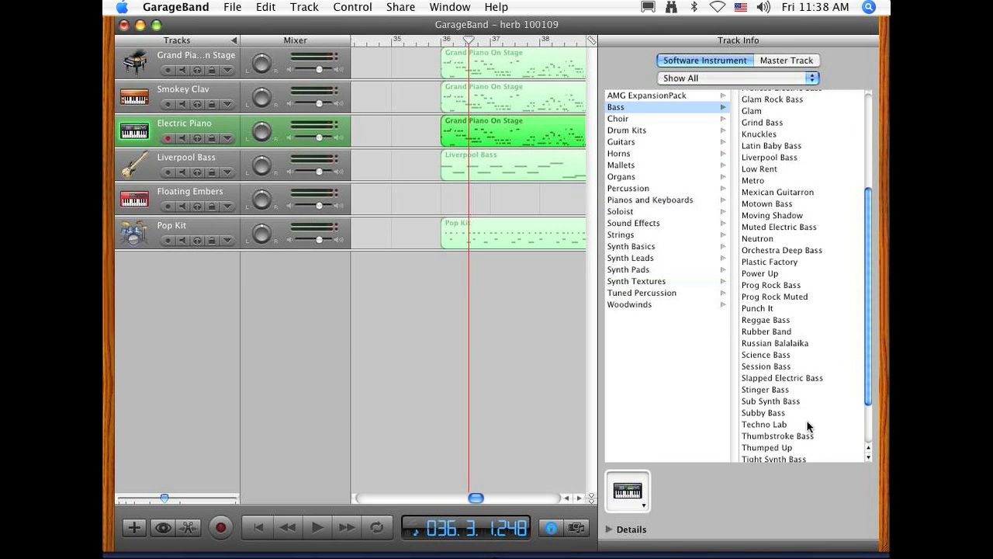
Step: Set the Electric Piano track's instrument to Xtra French Horn Staccato from the Horns category and play the song from just before bar 36
click(651, 142)
click(656, 154)
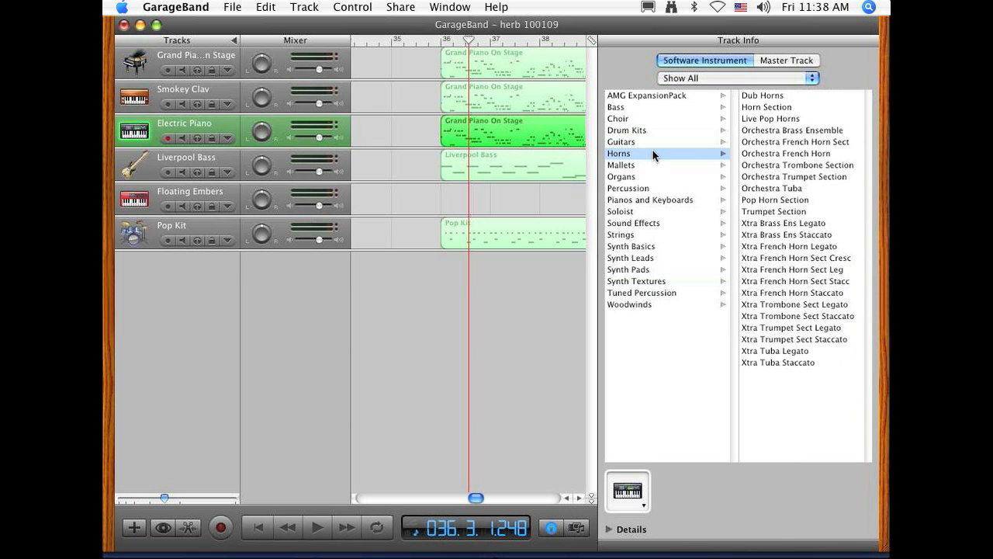
click(788, 294)
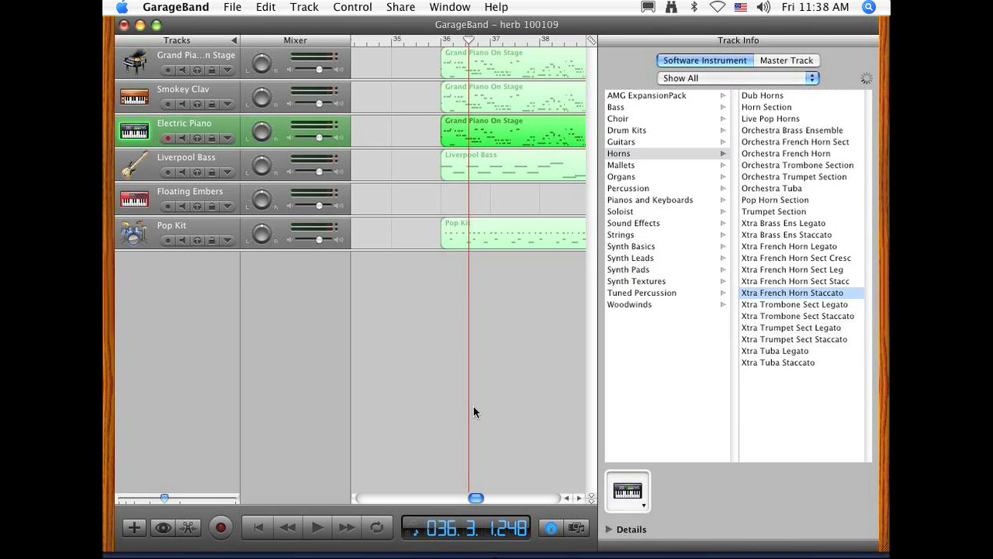
click(438, 44)
key(space)
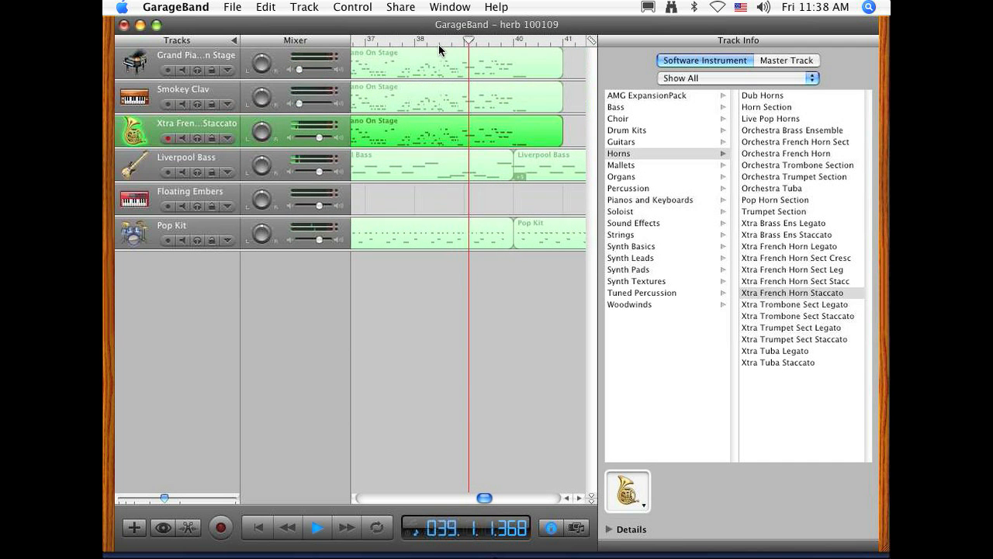
key(space)
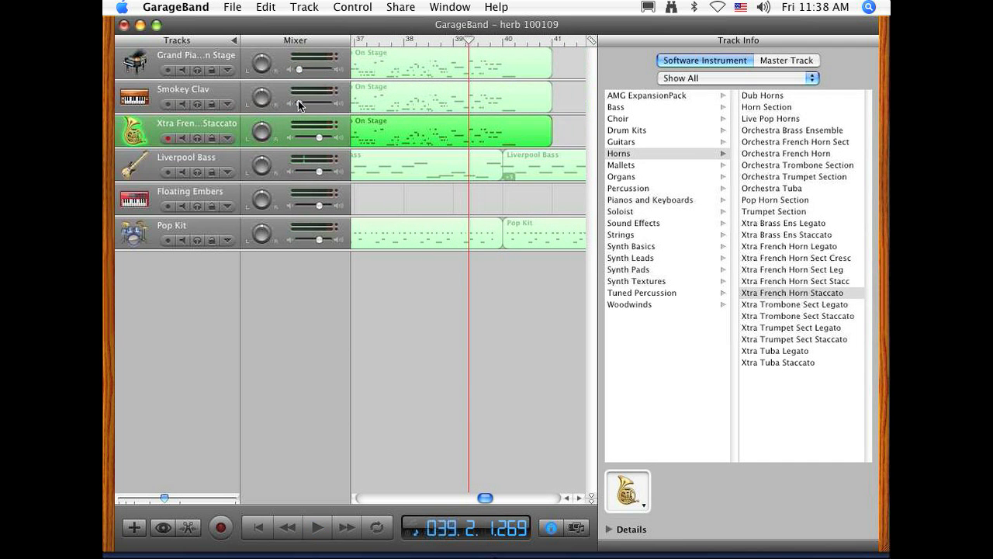
Step: Raise the Grand Piano On Stage and Smokey Clav track volumes and slightly lower the Xtra French Horn Staccato track's volume
drag(299, 104, 309, 104)
drag(301, 68, 311, 71)
drag(311, 106, 315, 136)
Step: Return the playhead to the start of the song and hide the track info
click(262, 531)
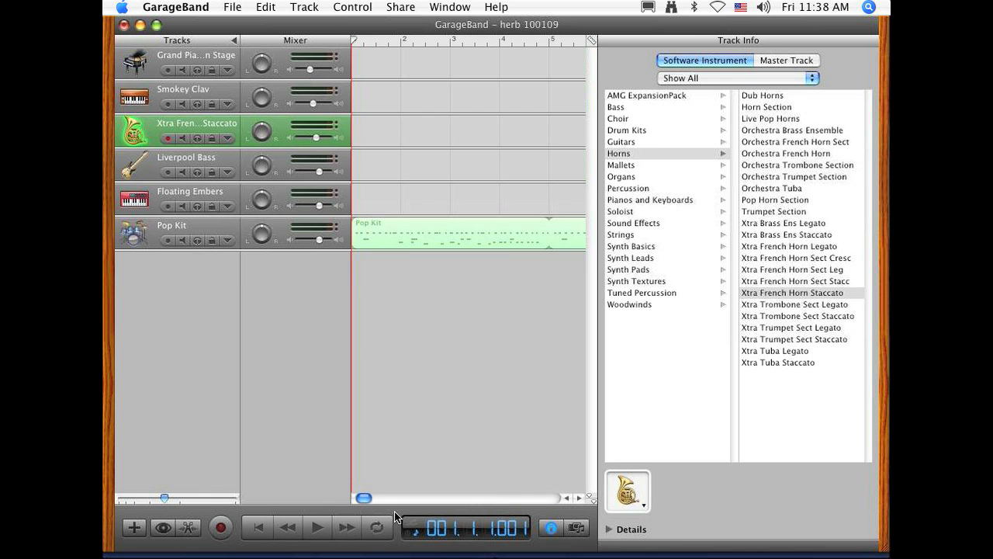
click(551, 528)
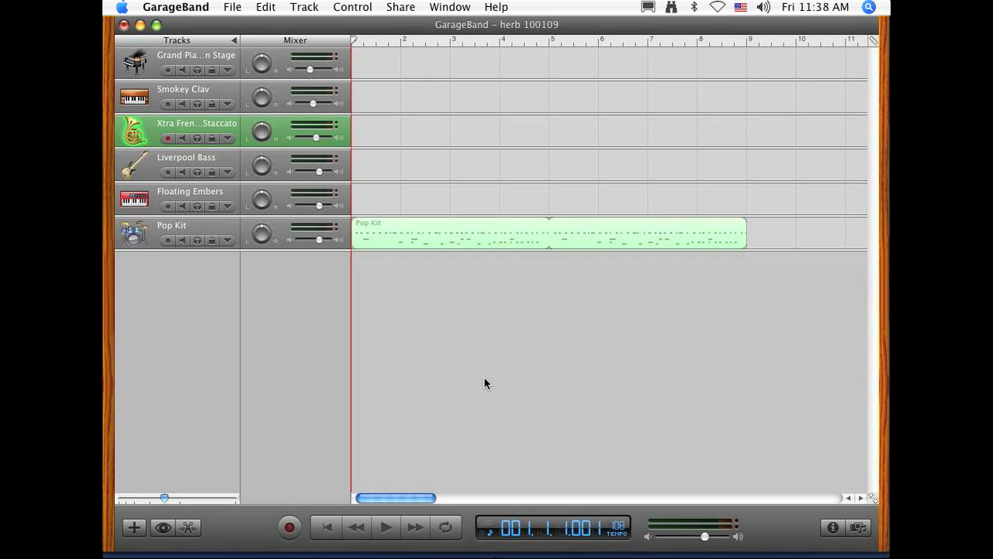
click(339, 535)
Step: Open the Musical Typing keyboard for the Xtra French Horn Staccato track and place it below the tracks
click(432, 6)
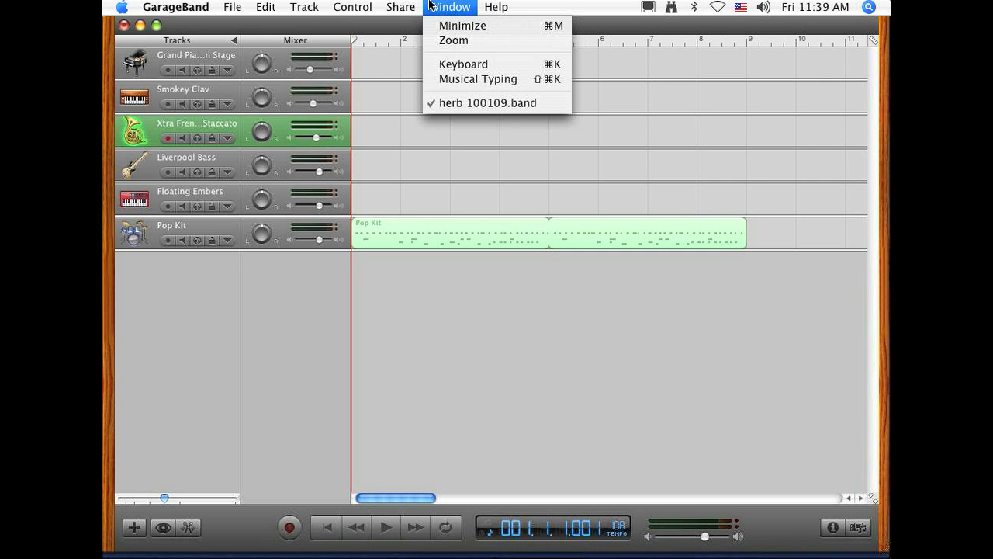
click(452, 79)
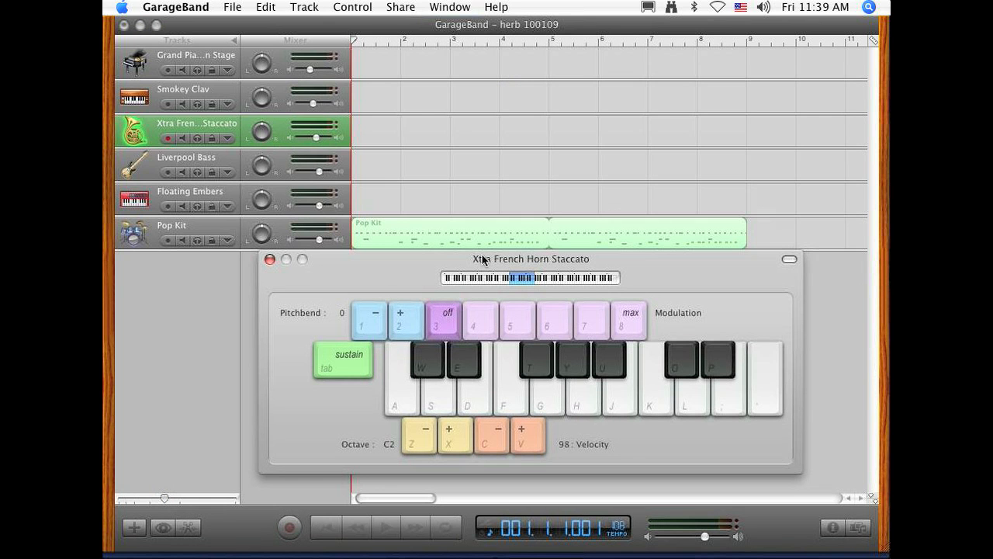
drag(370, 272, 362, 278)
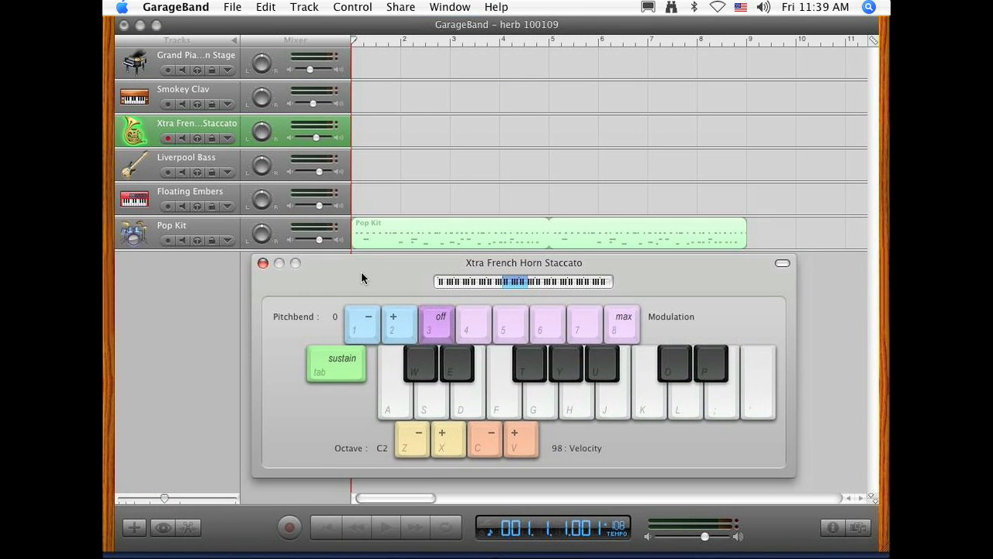
Step: Try out French horn notes on the Musical Typing keyboard using A, S, D and F without recording
key(a)
key(d)
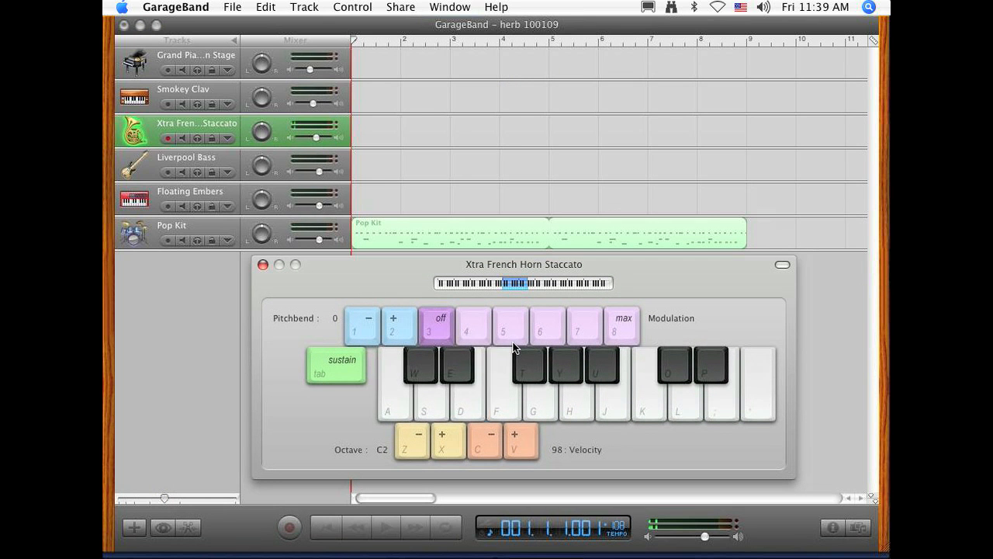
key(f)
key(d)
key(a)
key(a)
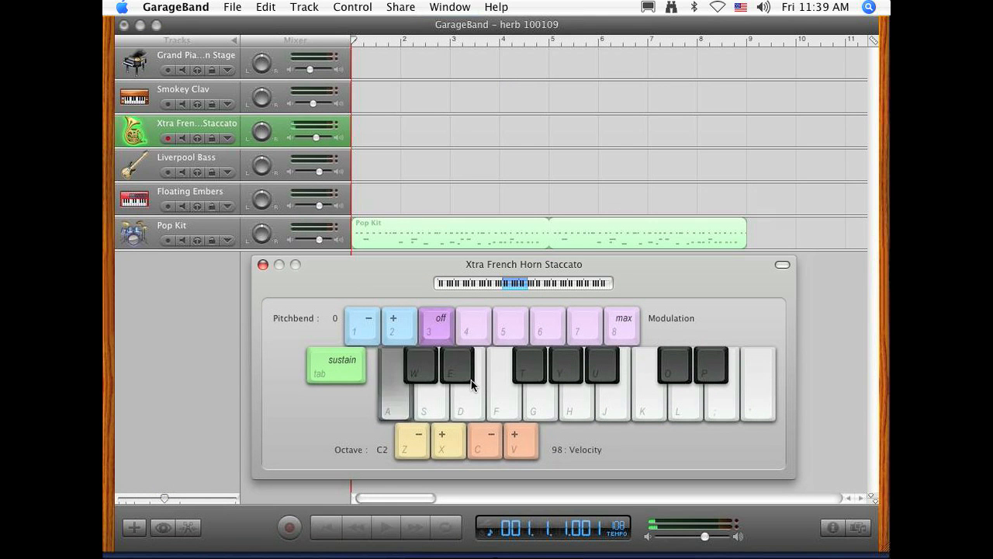
key(d)
key(a)
key(s)
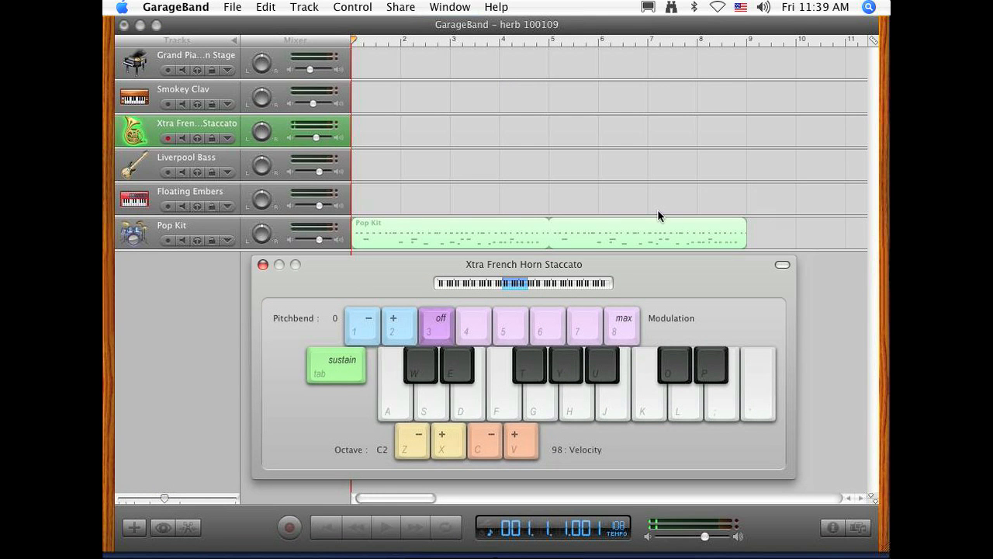
Step: Record an improvised Xtra French Horn Staccato part with Musical Typing from bar 9 to about the middle of bar 12, and close the keyboard
click(700, 44)
drag(700, 44, 748, 48)
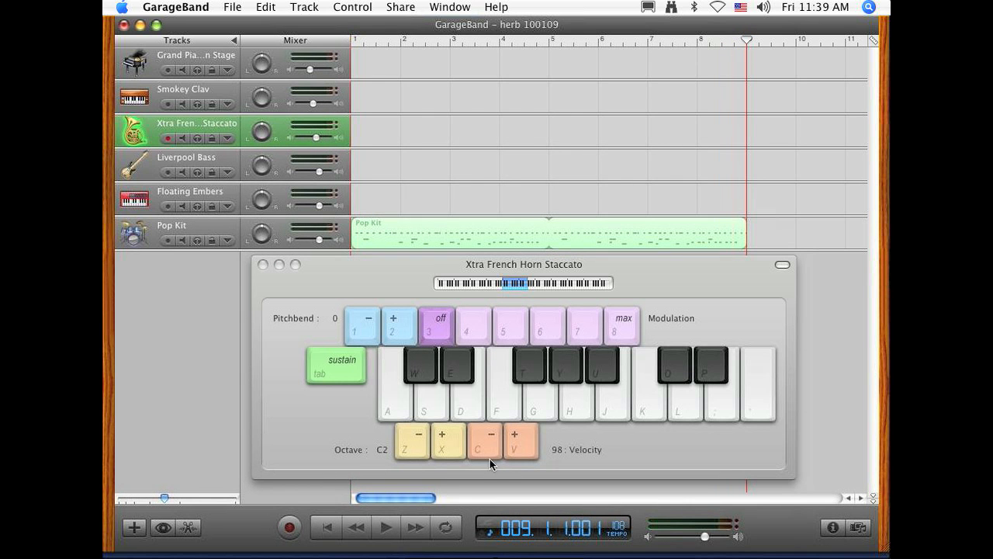
click(288, 530)
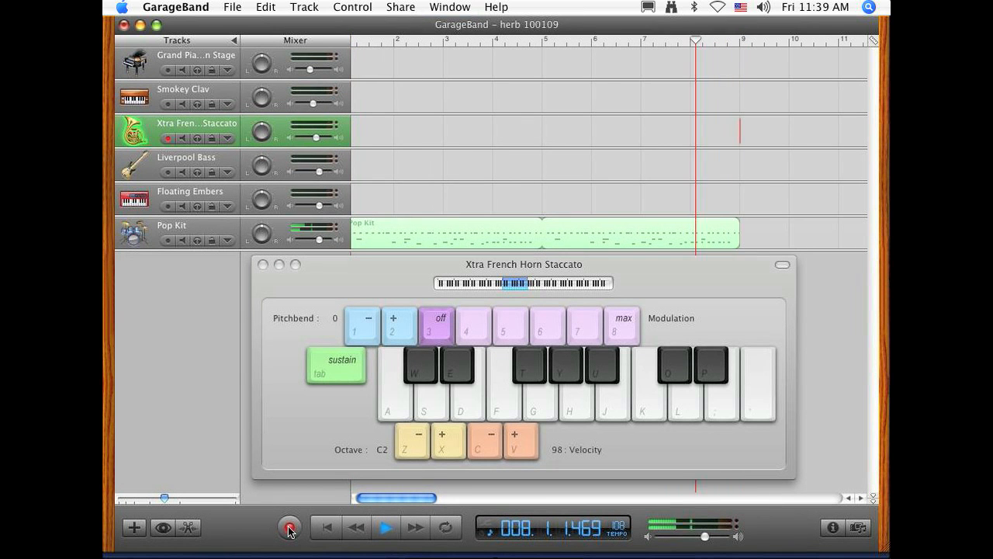
key(f)
key(d)
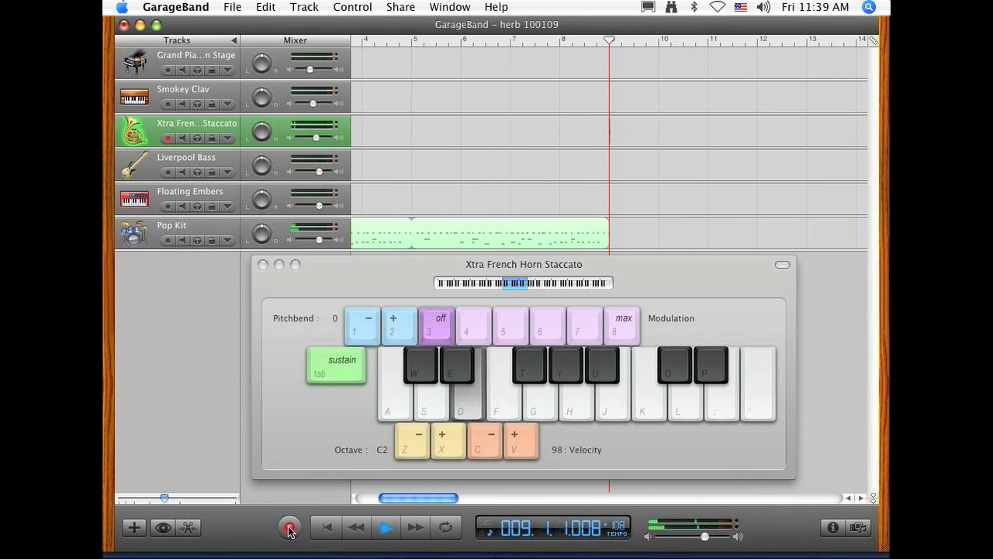
key(f)
key(g)
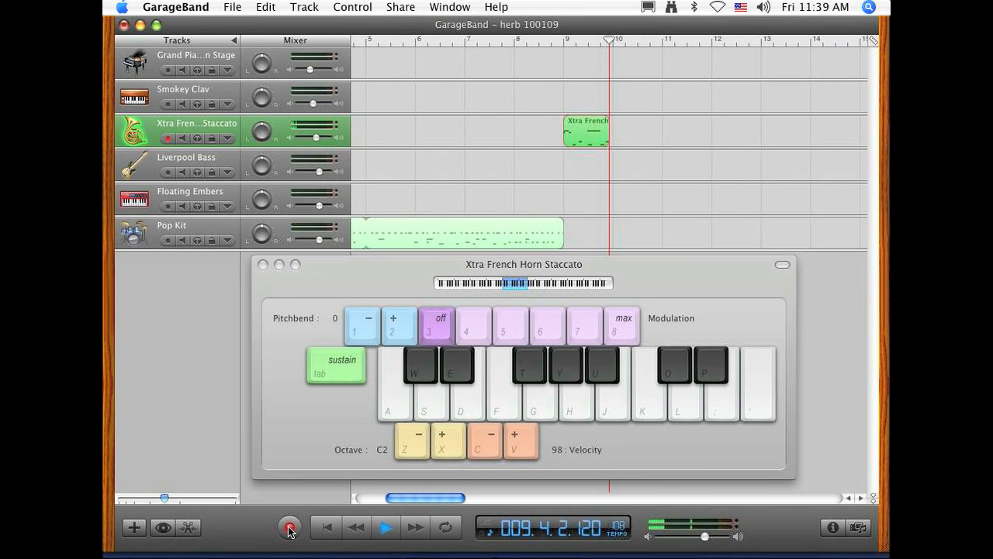
key(j)
key(k)
key(h)
key(j)
key(k)
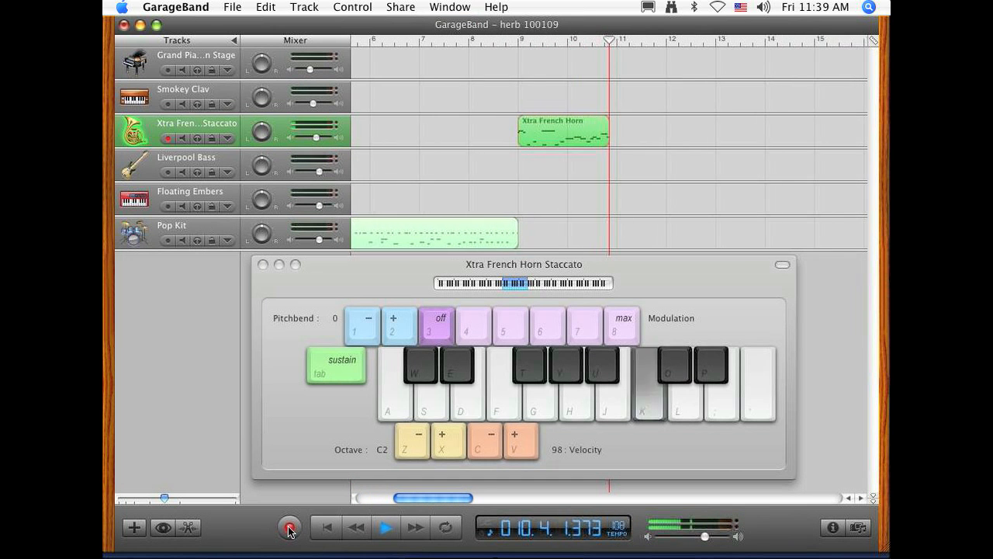
key(l)
key(s)
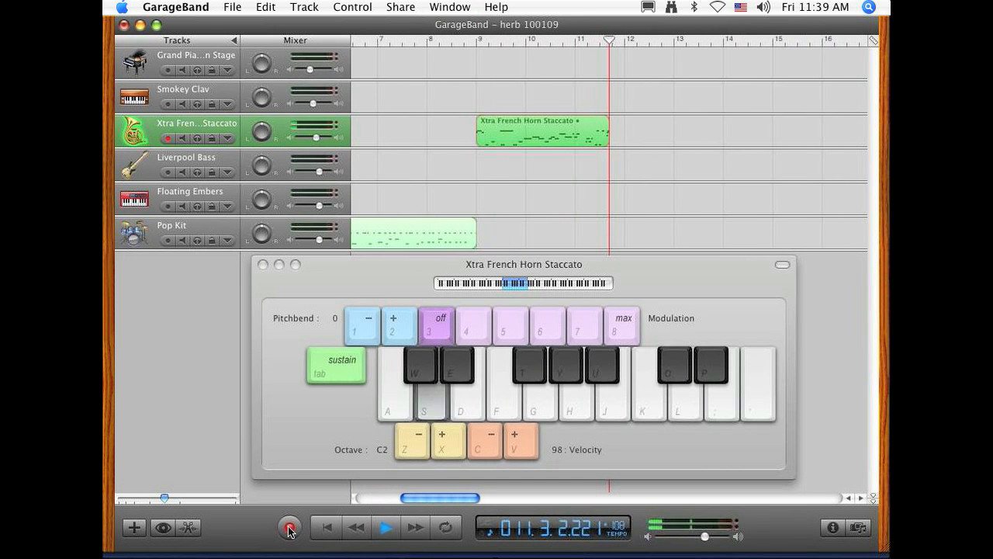
key(a)
click(288, 530)
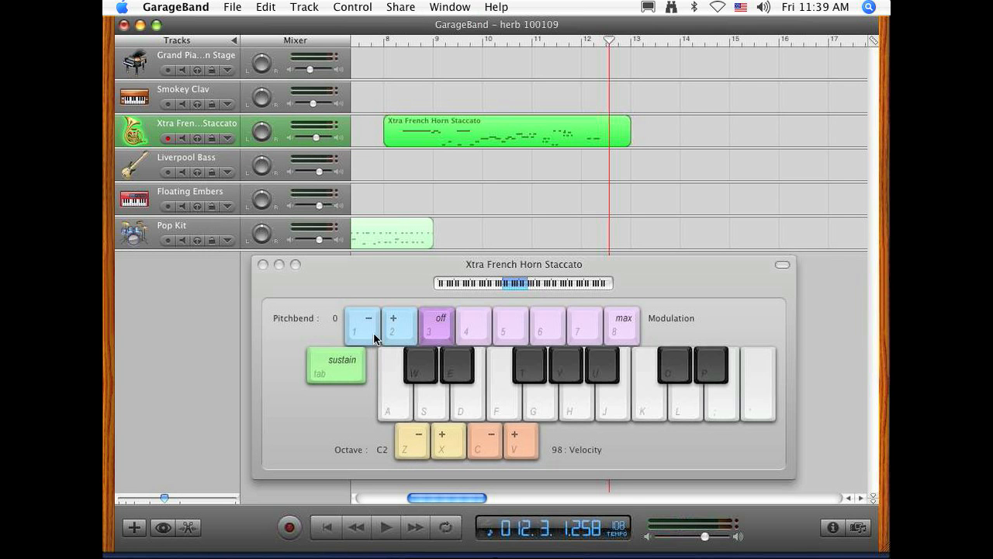
click(263, 265)
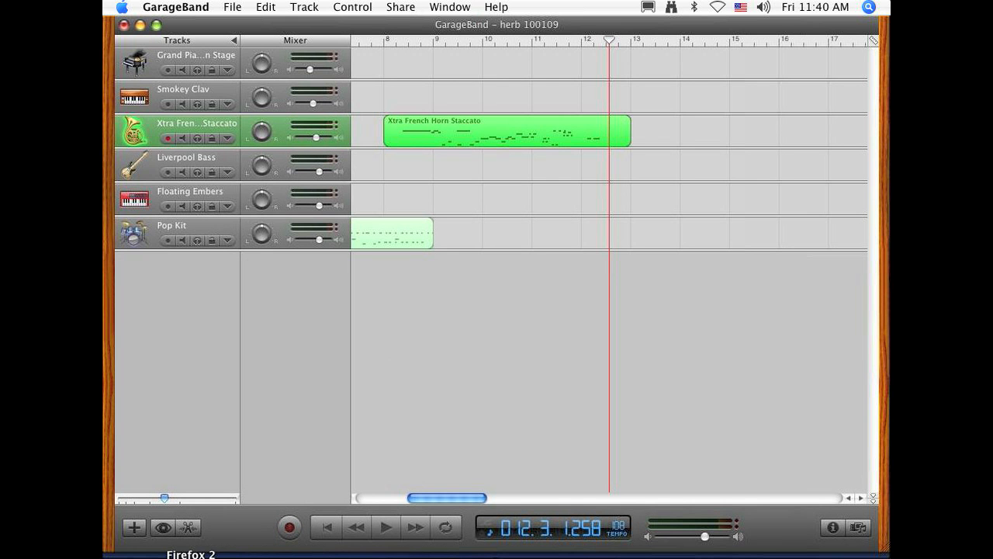
click(190, 557)
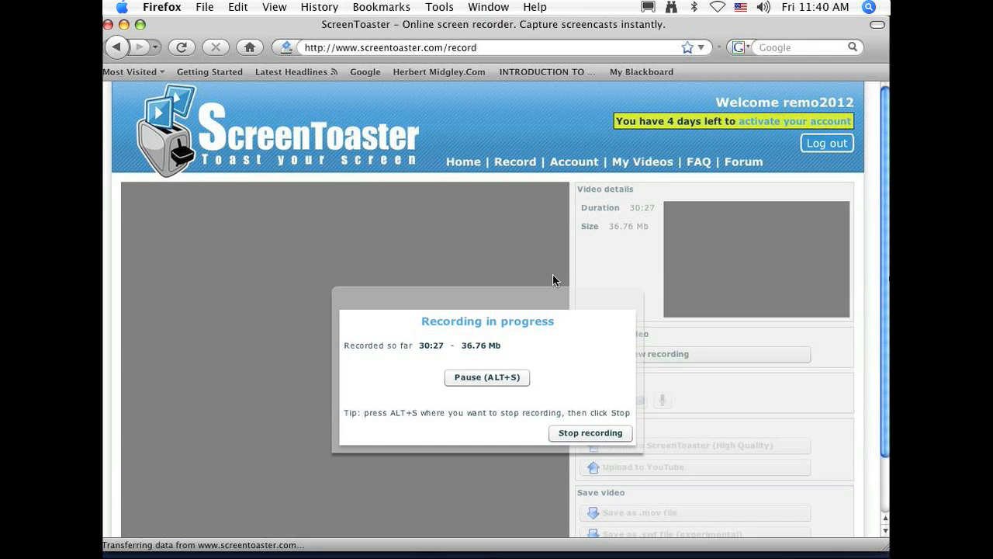
click(564, 436)
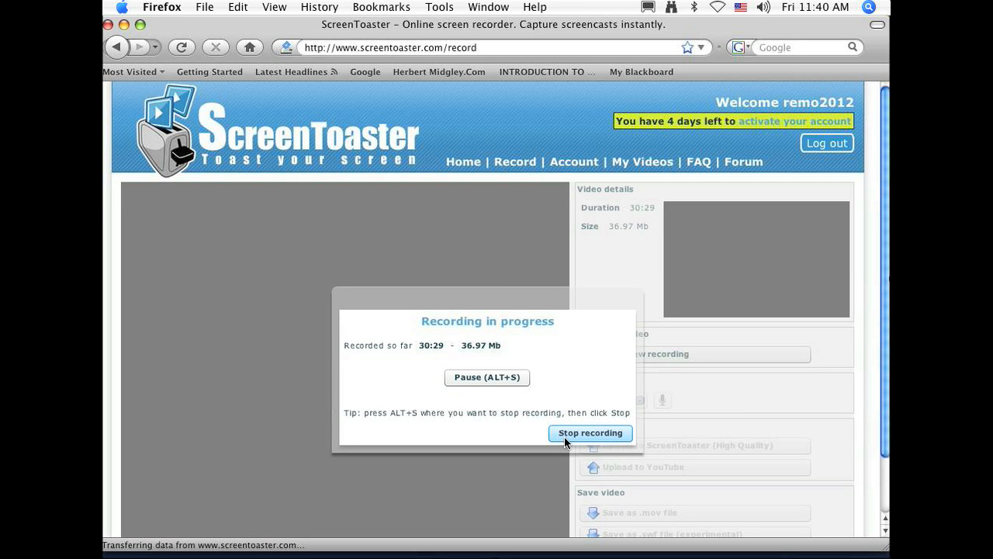